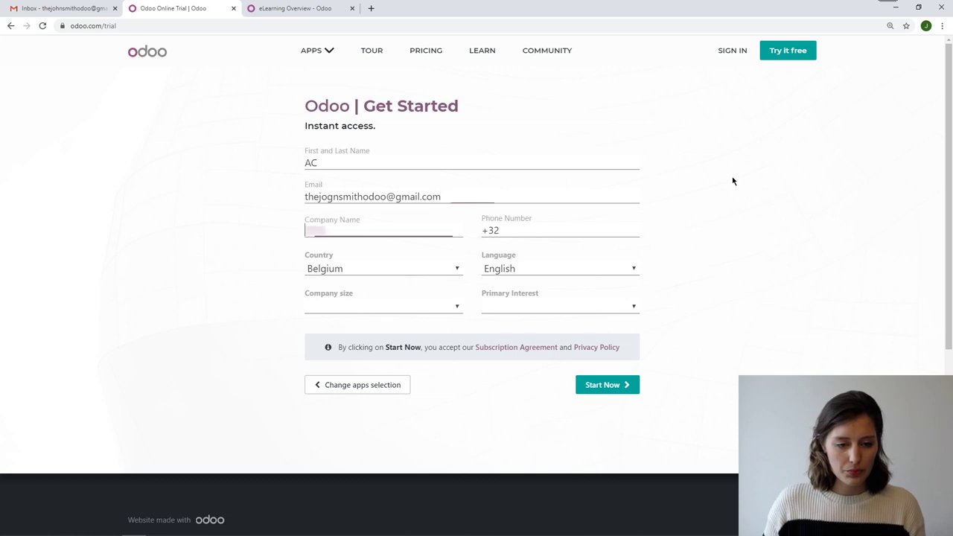
Complete the trial form with company name EgyptCourse, company size < 5 employees and primary interest "I am a teacher", and start the trial
{"action": "type", "text": "E"}
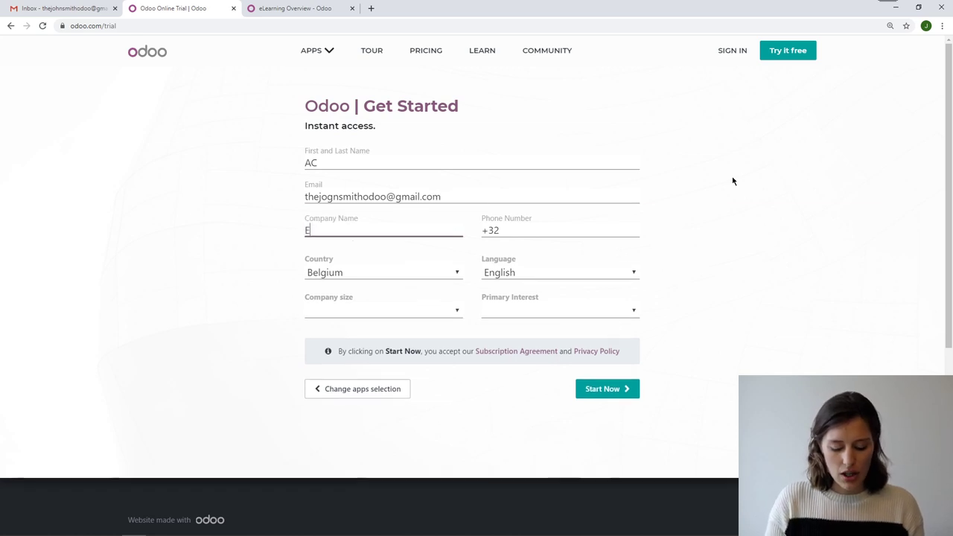
{"action": "type", "text": "gyptCourse"}
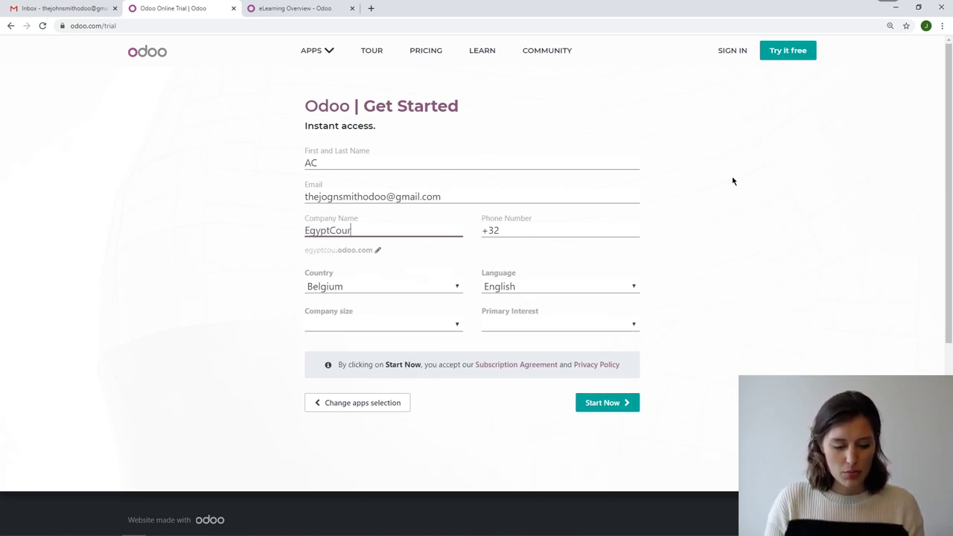
{"action": "left_click", "coordinate": [404, 323]}
{"action": "left_click", "coordinate": [369, 339]}
{"action": "left_click", "coordinate": [568, 325]}
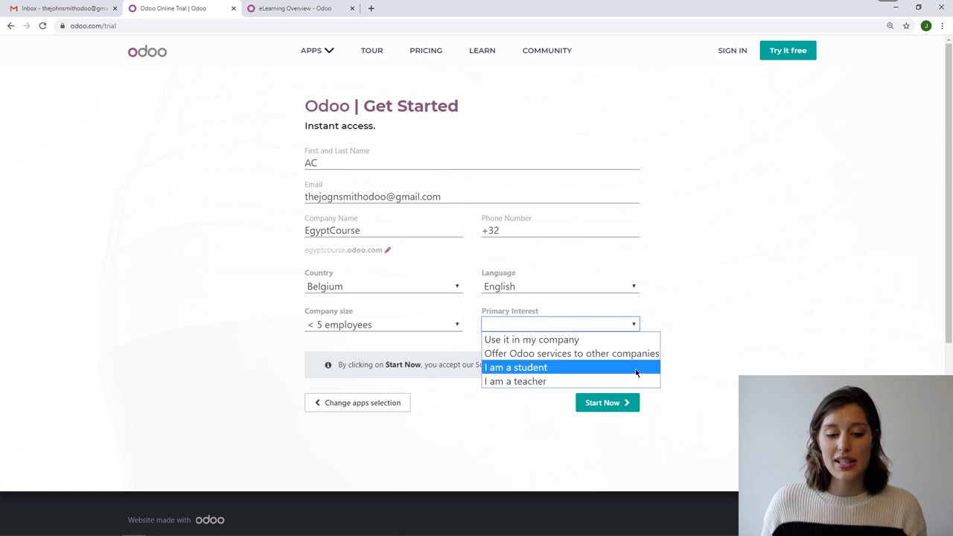
{"action": "left_click", "coordinate": [589, 383]}
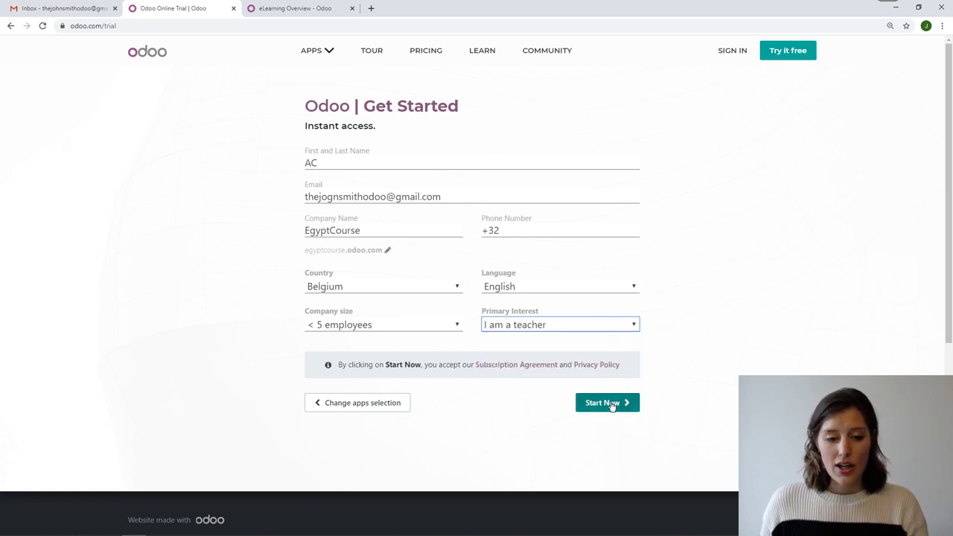
{"action": "left_click", "coordinate": [610, 405]}
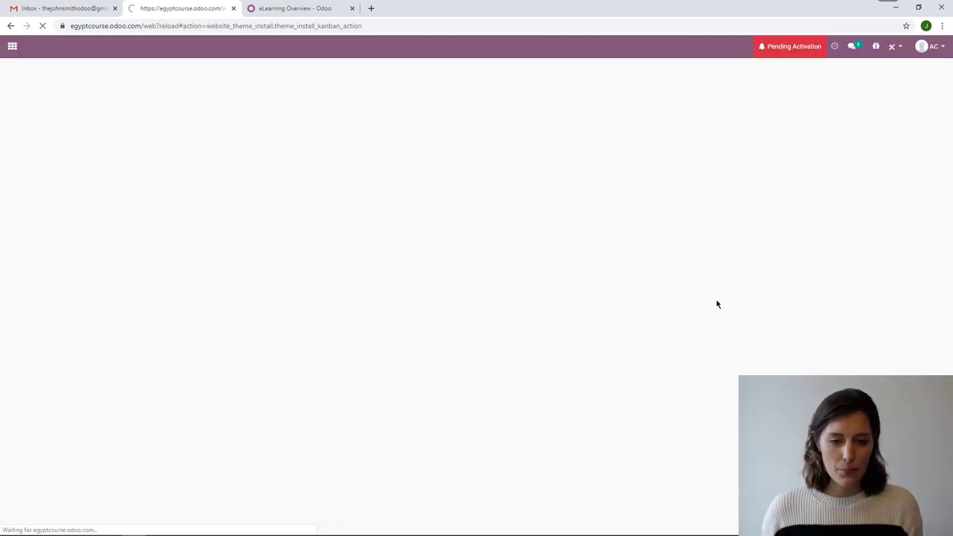
Show the new database's app overview and check the Gmail inbox for the activation e-mail
{"action": "left_click", "coordinate": [11, 47]}
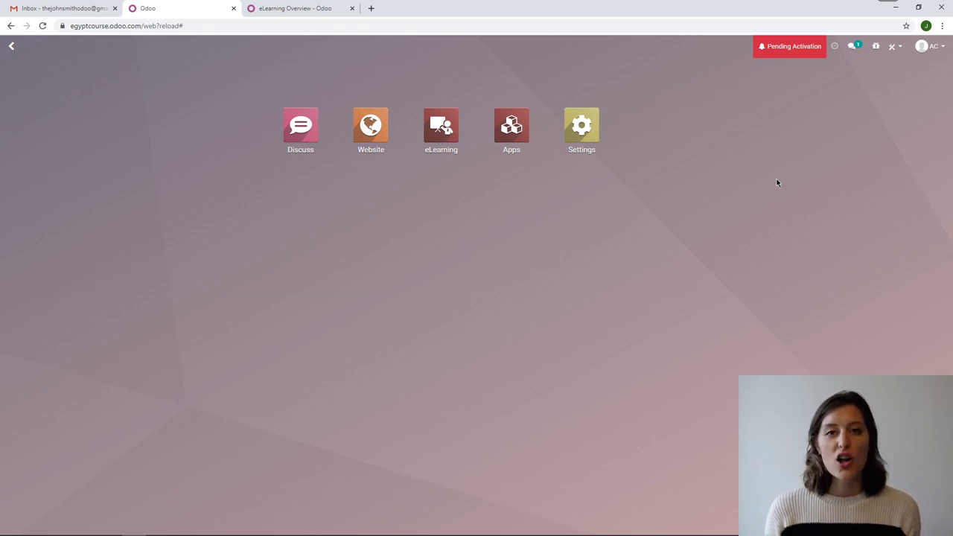
{"action": "left_click", "coordinate": [64, 8]}
{"action": "left_click", "coordinate": [212, 90]}
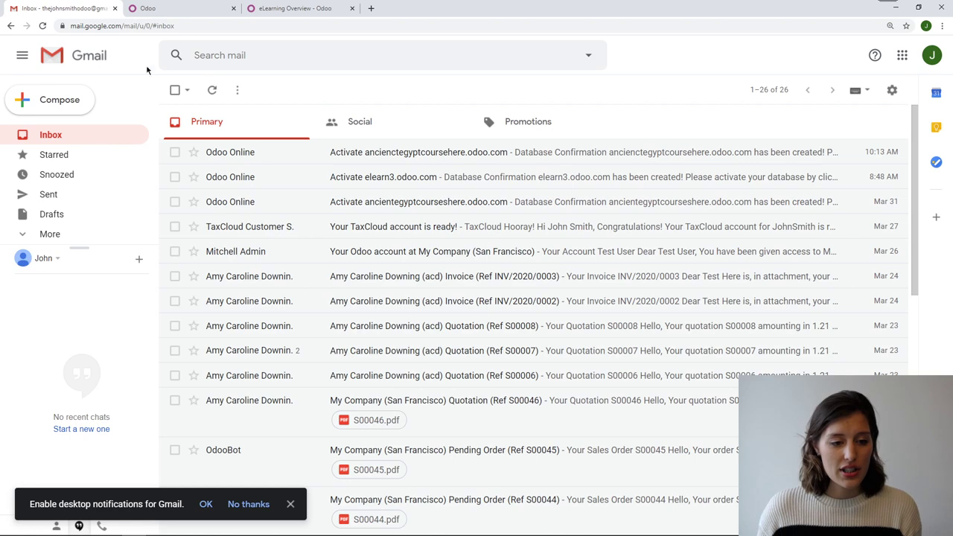
{"action": "left_click", "coordinate": [162, 9]}
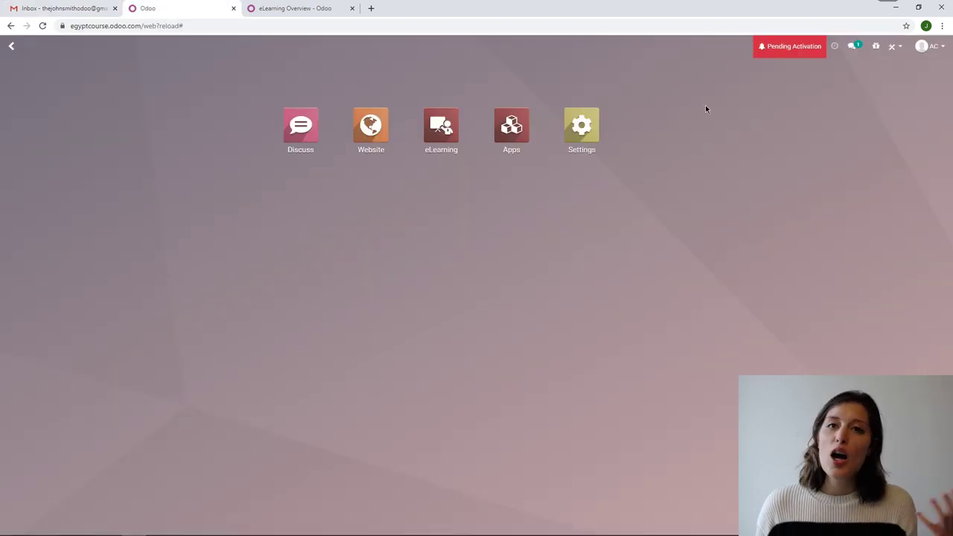
Correct the misspelled e-mail address in the pending activation notice and resend the activation message
{"action": "left_click", "coordinate": [786, 49]}
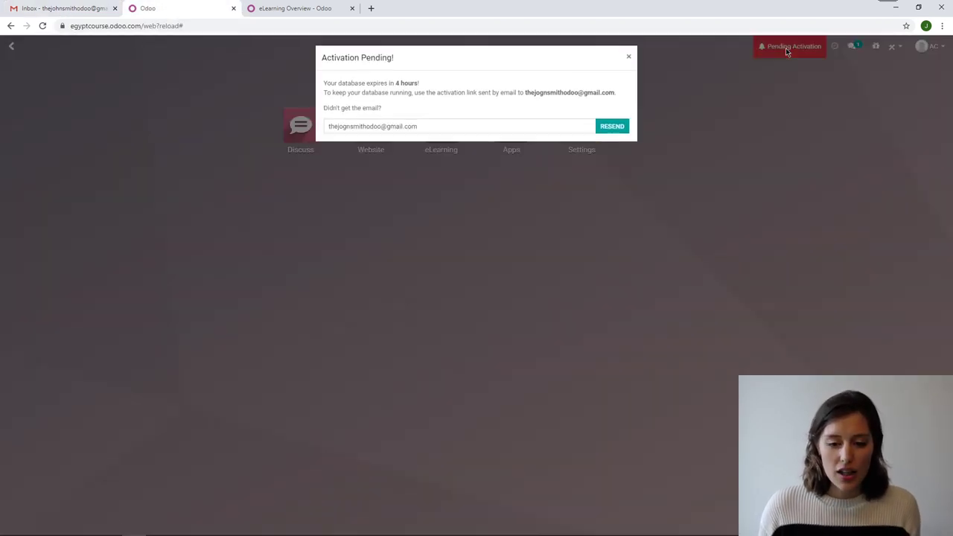
{"action": "left_click", "coordinate": [351, 128]}
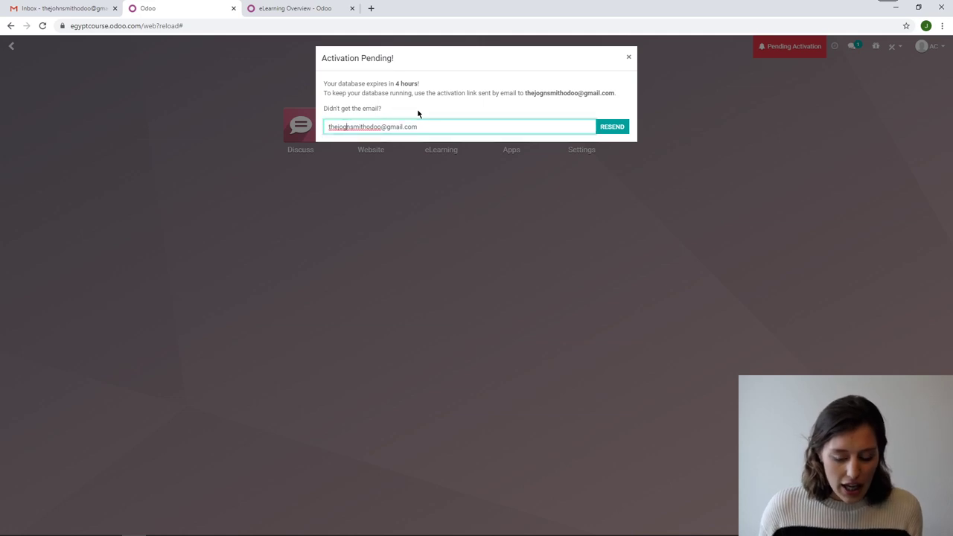
{"action": "key", "text": "BackSpace"}
{"action": "type", "text": "h"}
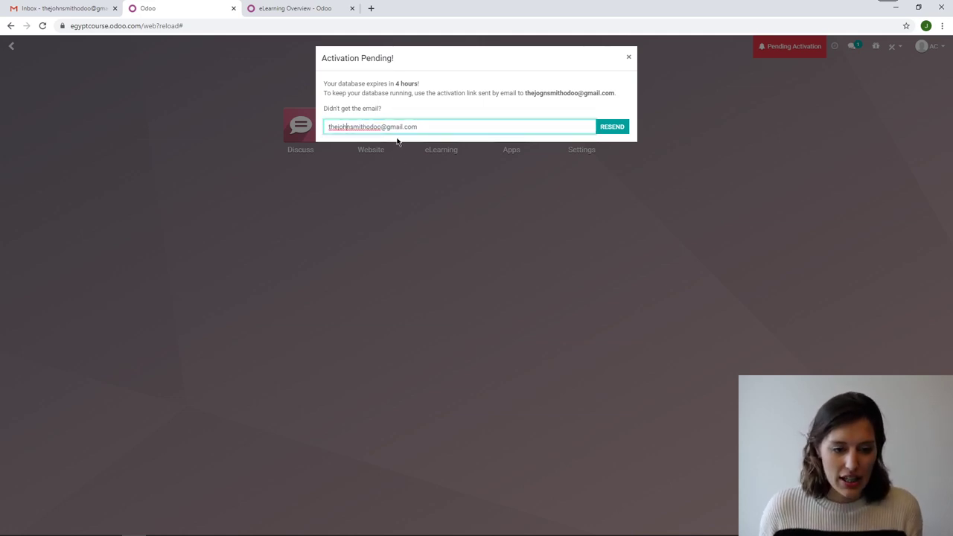
{"action": "left_click", "coordinate": [621, 129]}
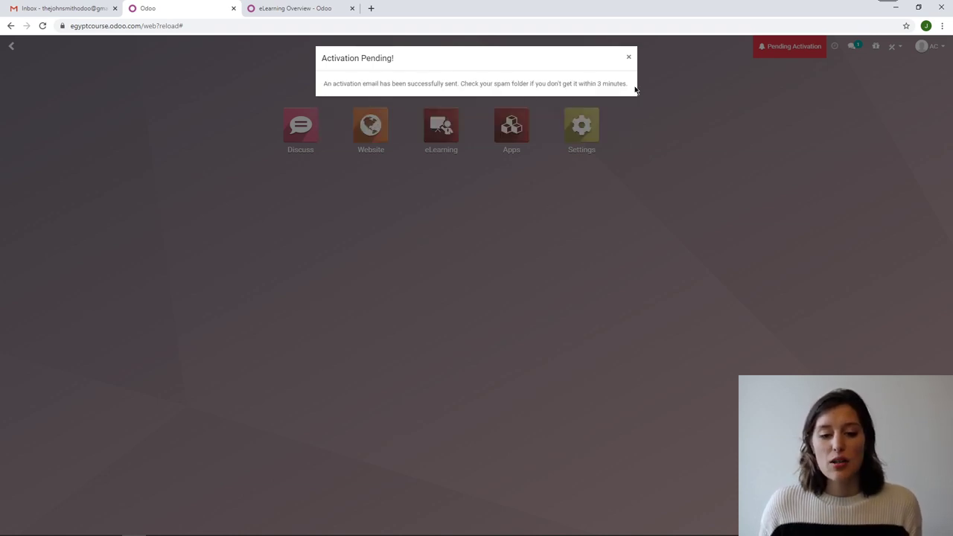
{"action": "left_click", "coordinate": [630, 58]}
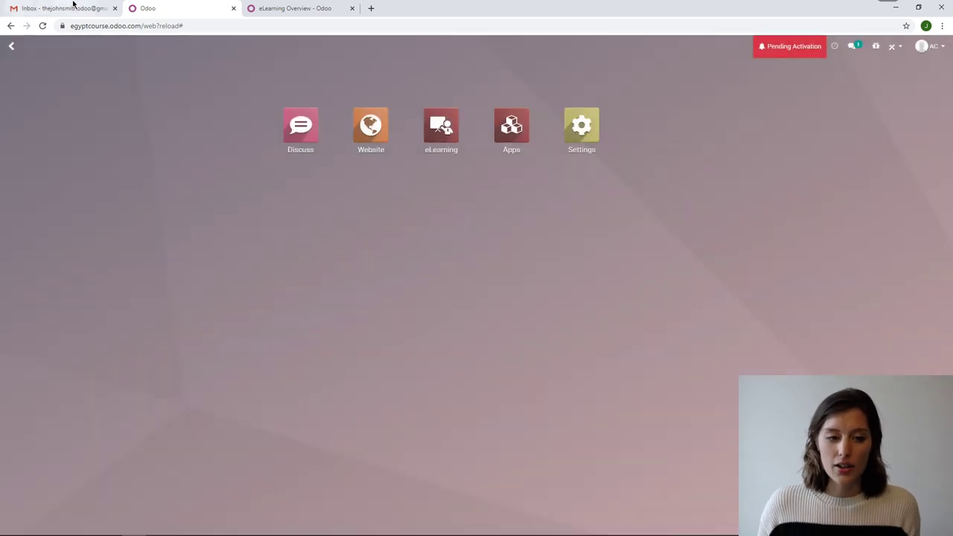
Refresh the Gmail inbox and activate the egyptcourse.odoo.com database from the received activation e-mail
{"action": "left_click", "coordinate": [72, 8]}
{"action": "left_click", "coordinate": [213, 96]}
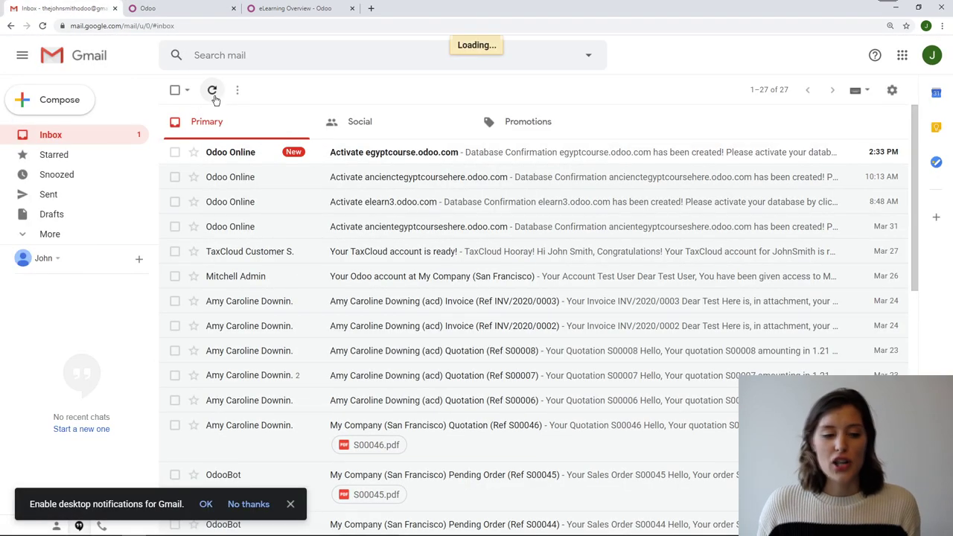
{"action": "left_click", "coordinate": [405, 154]}
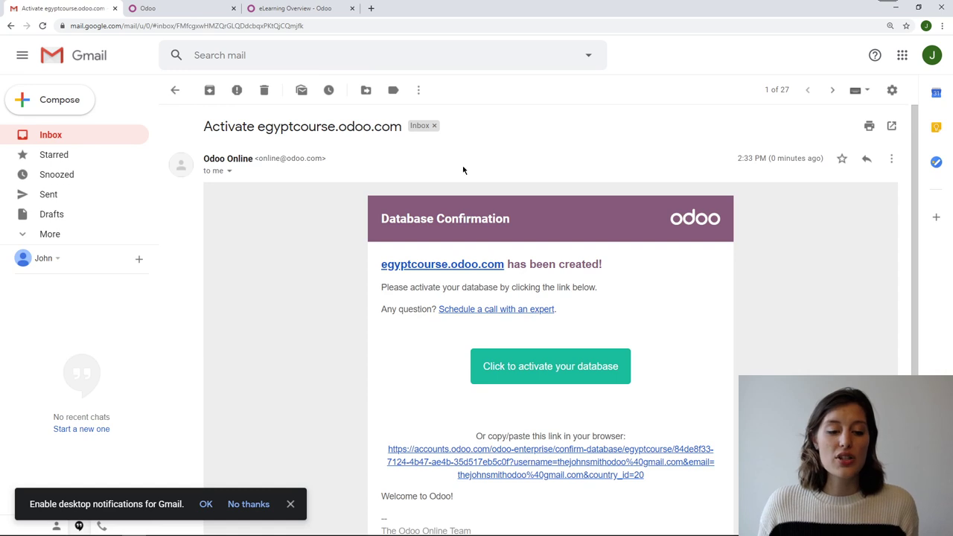
{"action": "scroll", "coordinate": [493, 204], "scroll_direction": "down", "scroll_amount": 1}
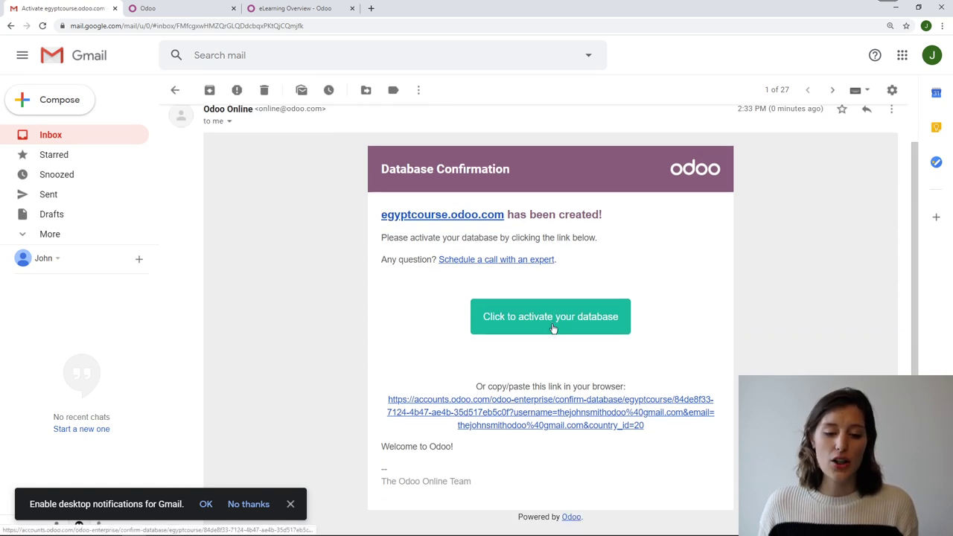
{"action": "left_click", "coordinate": [553, 326]}
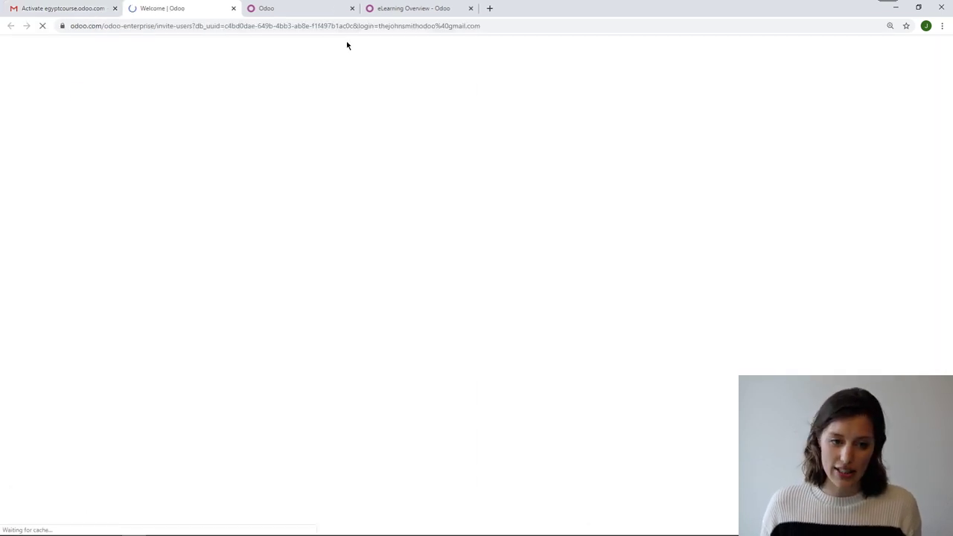
Close the old Odoo browser page, skip the free mug offer and continue to egyptcourse.odoo.com
{"action": "left_click", "coordinate": [352, 8]}
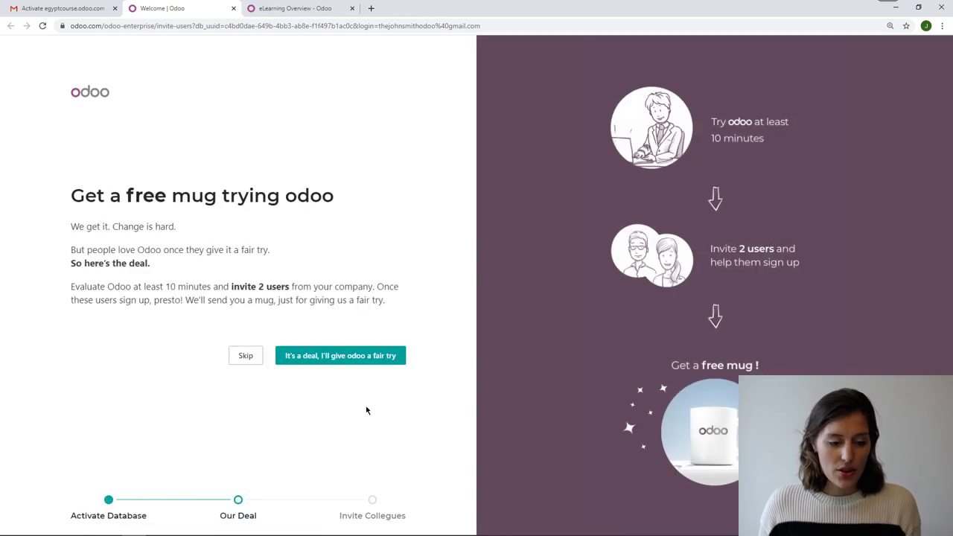
{"action": "left_click", "coordinate": [248, 359]}
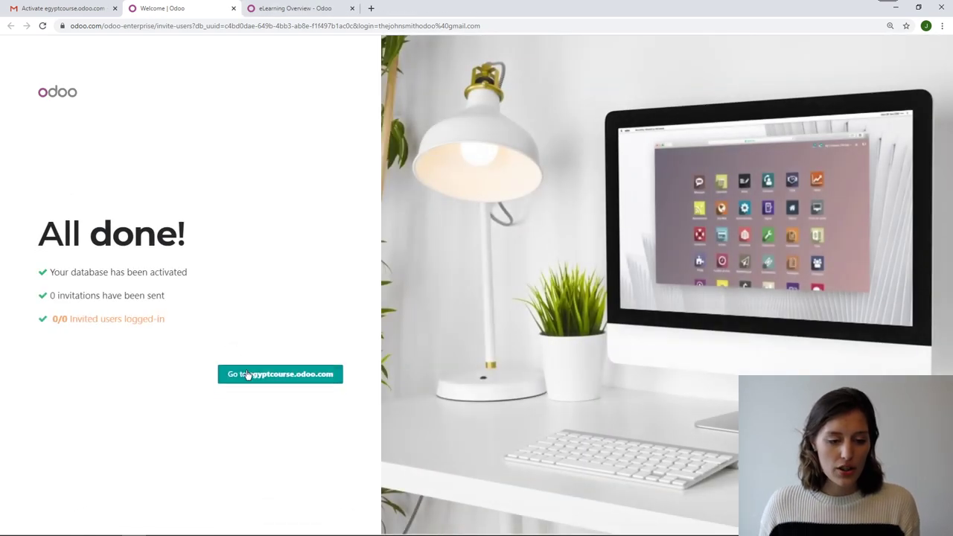
{"action": "left_click", "coordinate": [250, 377]}
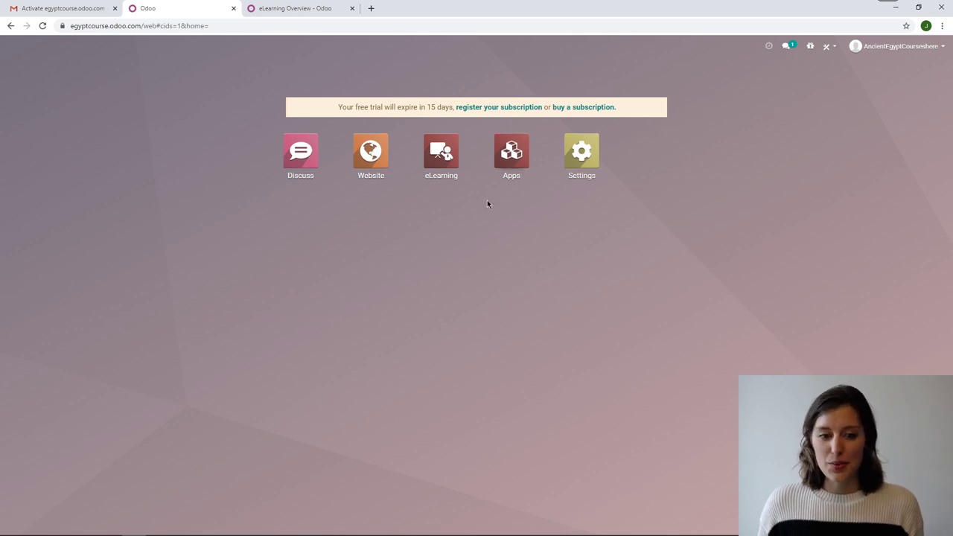
Create a new course in the eLearning app with the title "Ancient Egypt"
{"action": "left_click", "coordinate": [454, 169]}
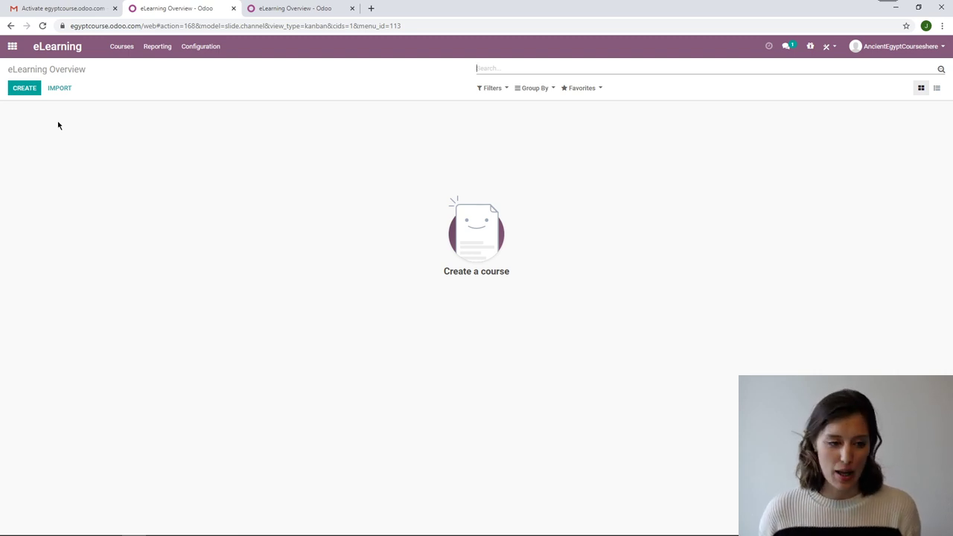
{"action": "left_click", "coordinate": [15, 92]}
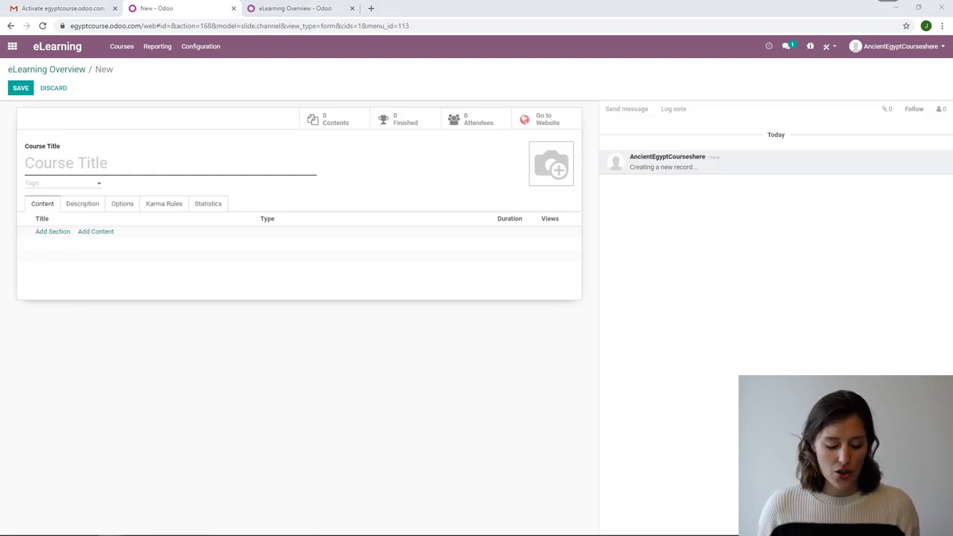
{"action": "left_click", "coordinate": [211, 170]}
{"action": "type", "text": "Ancient Egypt"}
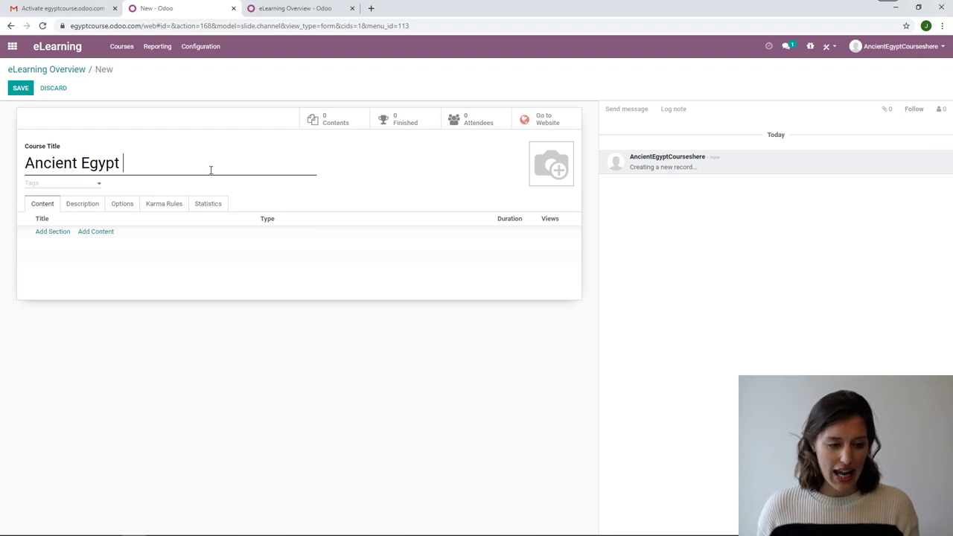
{"action": "key", "text": "BackSpace"}
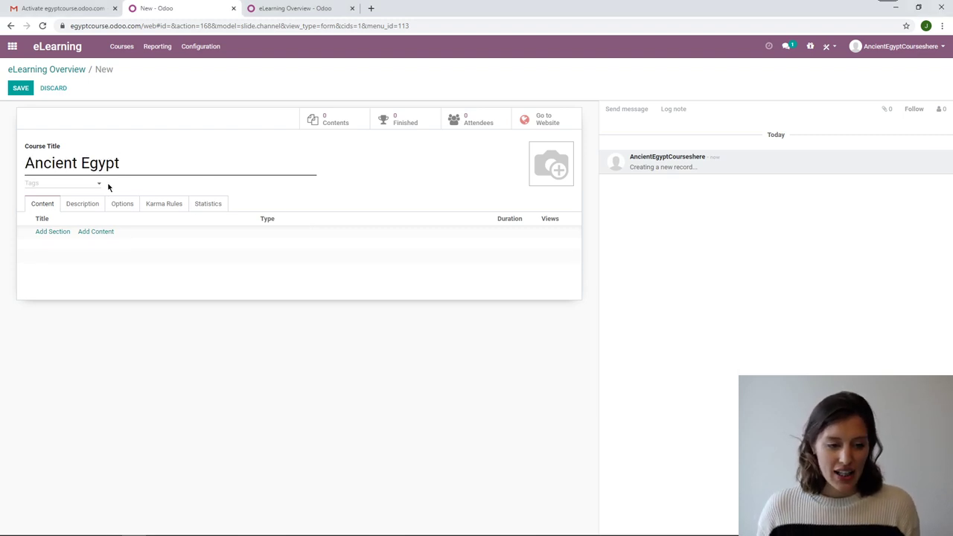
Create a course tag named "History" in the group Tags and add it to the course
{"action": "left_click", "coordinate": [84, 183]}
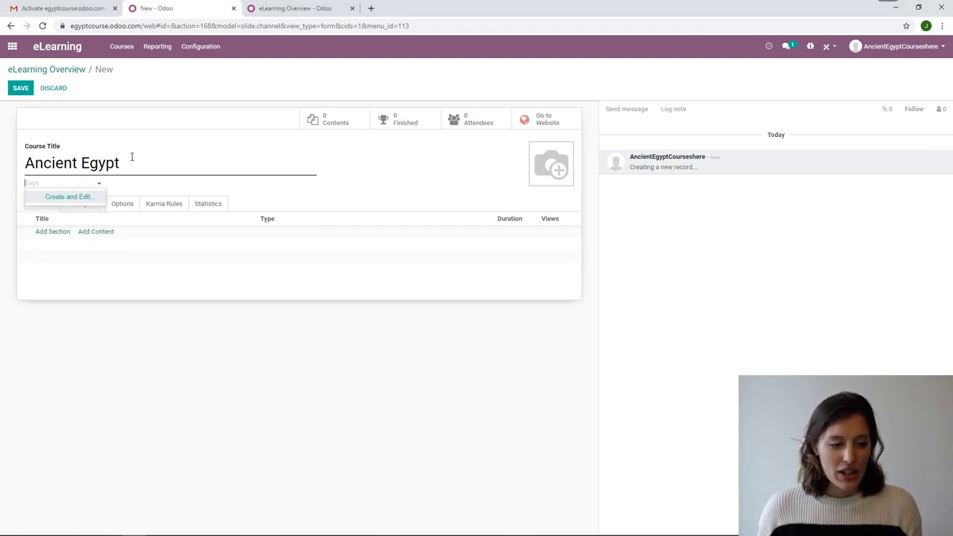
{"action": "left_click", "coordinate": [68, 196]}
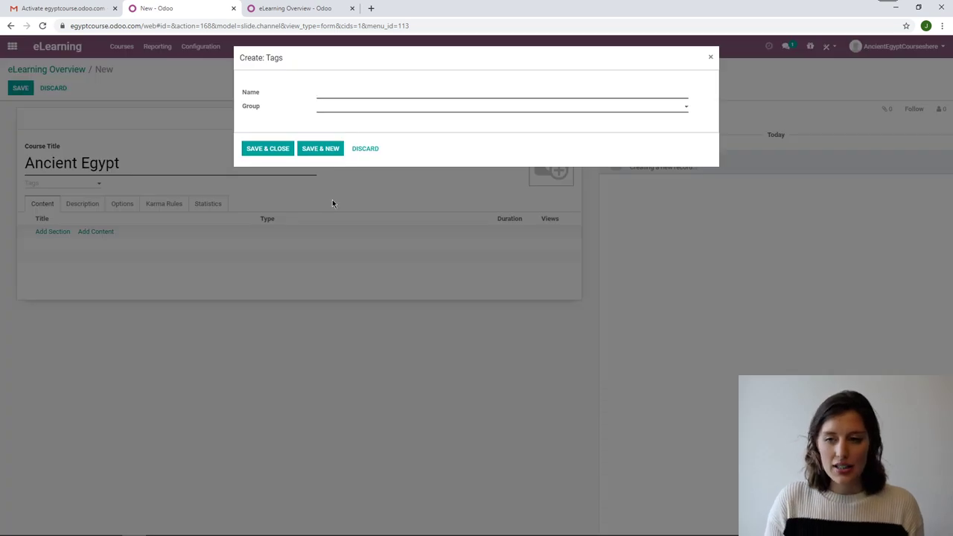
{"action": "type", "text": "History"}
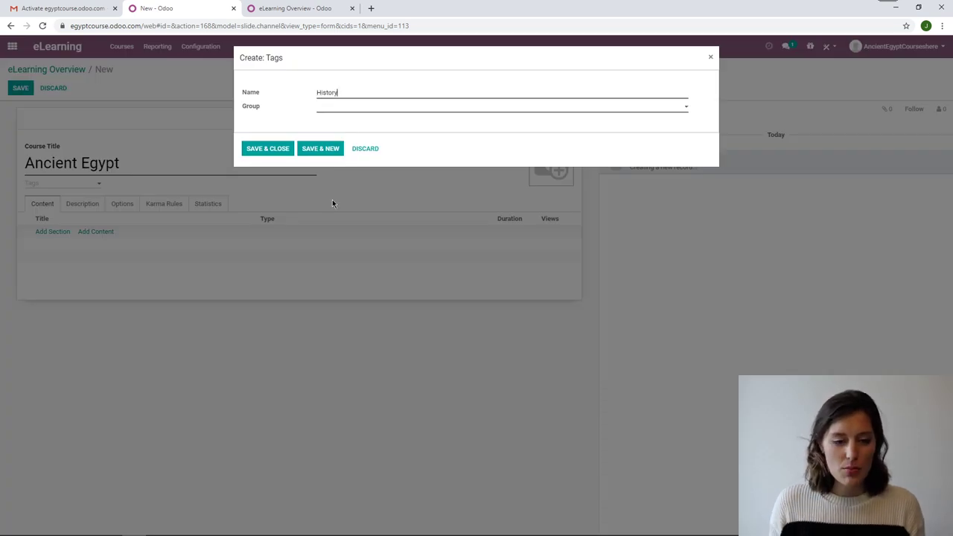
{"action": "left_click", "coordinate": [343, 108]}
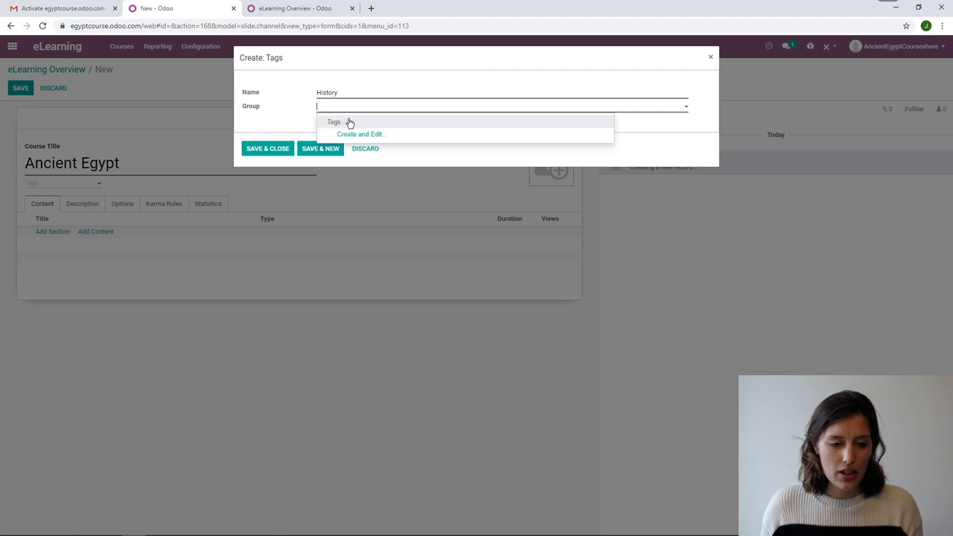
{"action": "left_click", "coordinate": [350, 122]}
{"action": "left_click", "coordinate": [269, 149]}
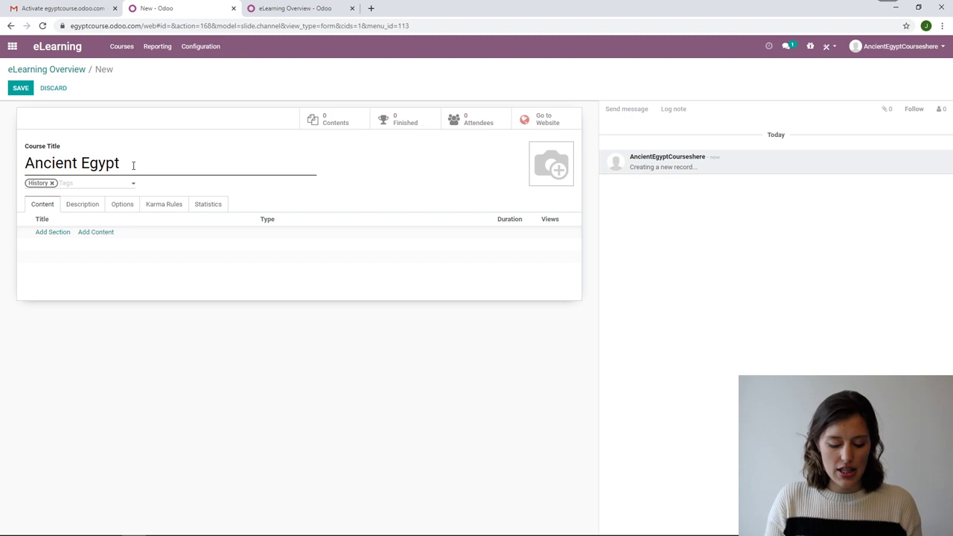
Create a second course tag named "Egypt" in the group Tags and add it to the course
{"action": "type", "text": "Egypt"}
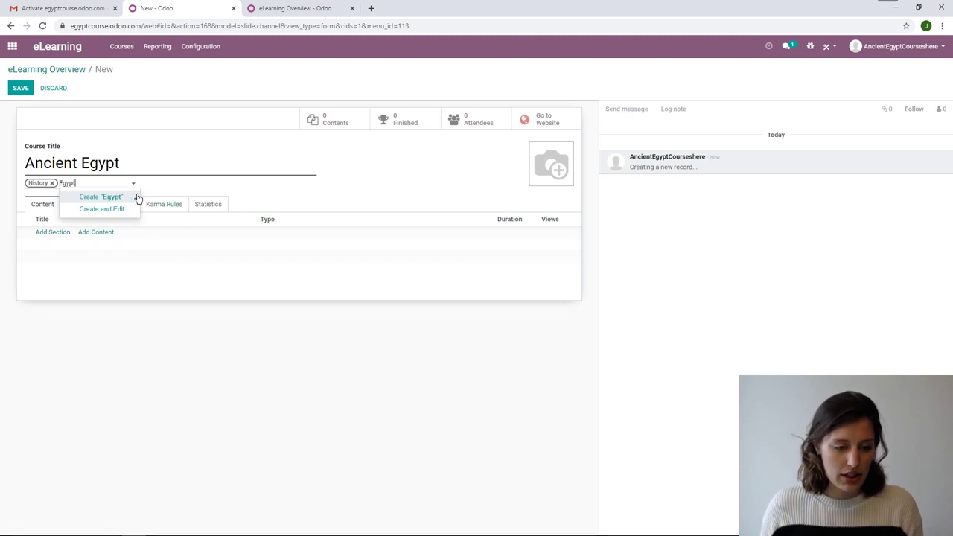
{"action": "left_click", "coordinate": [122, 197]}
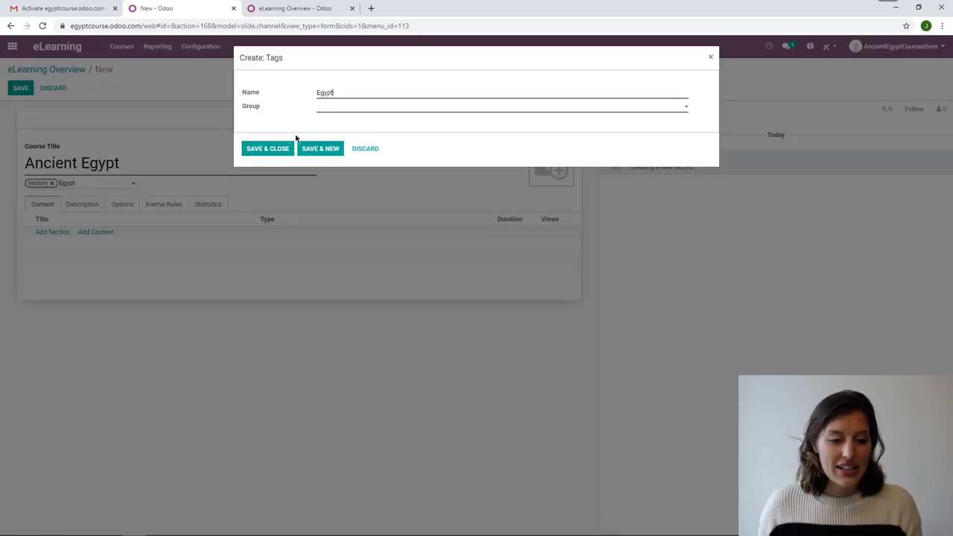
{"action": "left_click", "coordinate": [333, 111]}
{"action": "left_click", "coordinate": [330, 122]}
{"action": "left_click", "coordinate": [261, 153]}
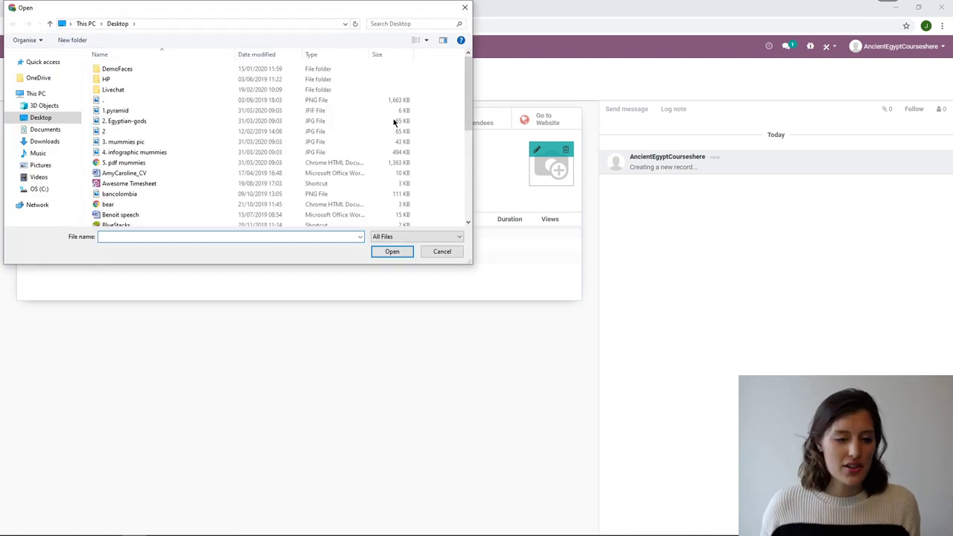
Upload the file 1.pyramid from the Desktop as the course image
{"action": "left_click", "coordinate": [229, 111]}
{"action": "left_click", "coordinate": [391, 251]}
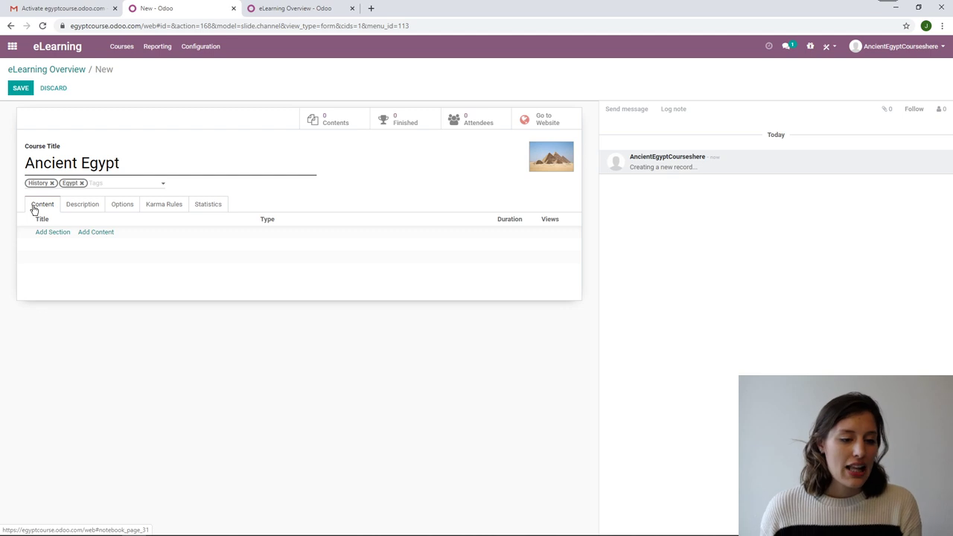
Enter a course description on ancient Egypt, from "This semester we will learn about ancient Egypt" to "coalesced around 3100 BC."
{"action": "left_click", "coordinate": [89, 208]}
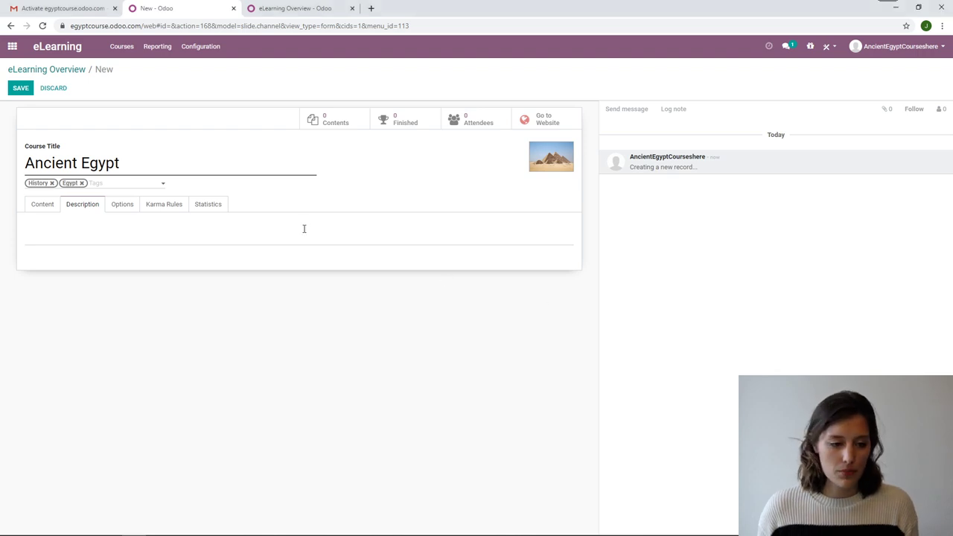
{"action": "left_click", "coordinate": [261, 234]}
{"action": "type", "text": "This semester we will learn about ancient Egypt, a civilization of ancient North Africa, concentrated along the lower reaches of the Nile River, situated in the place that is now the country Egypt. Ancient Egyptian civilization followed prehistoric Egypt and coalesced around 3100 BC."}
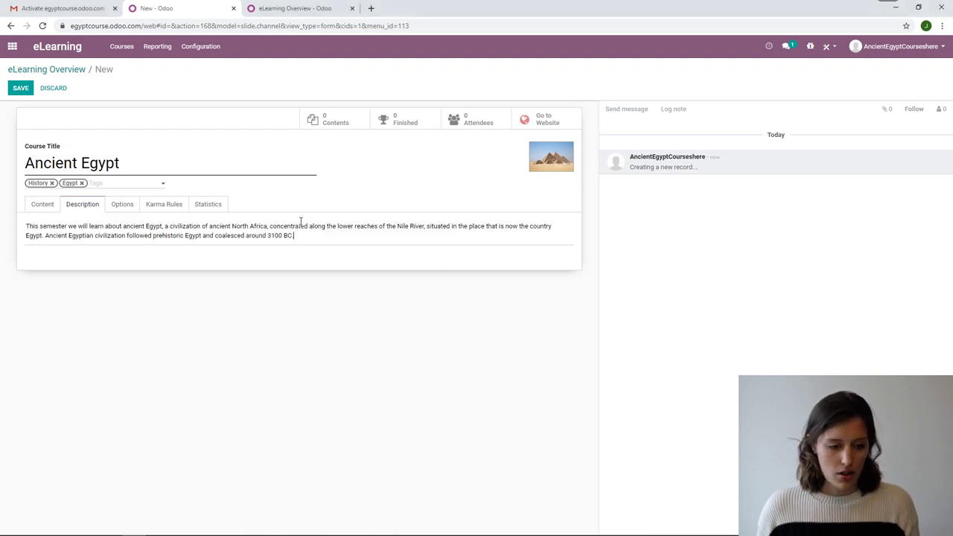
Set the course type to Training in the Ancient Egypt course options
{"action": "left_click", "coordinate": [130, 206]}
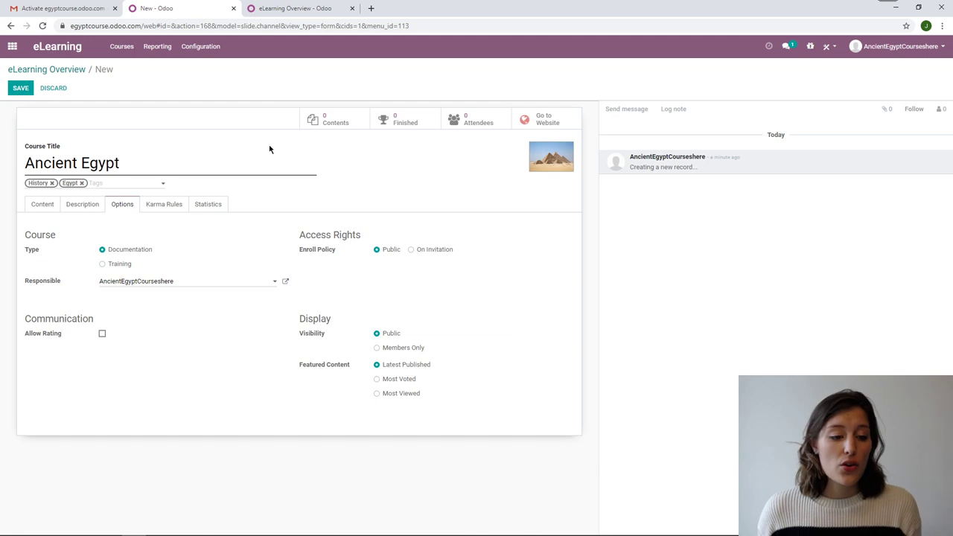
{"action": "left_click", "coordinate": [102, 265]}
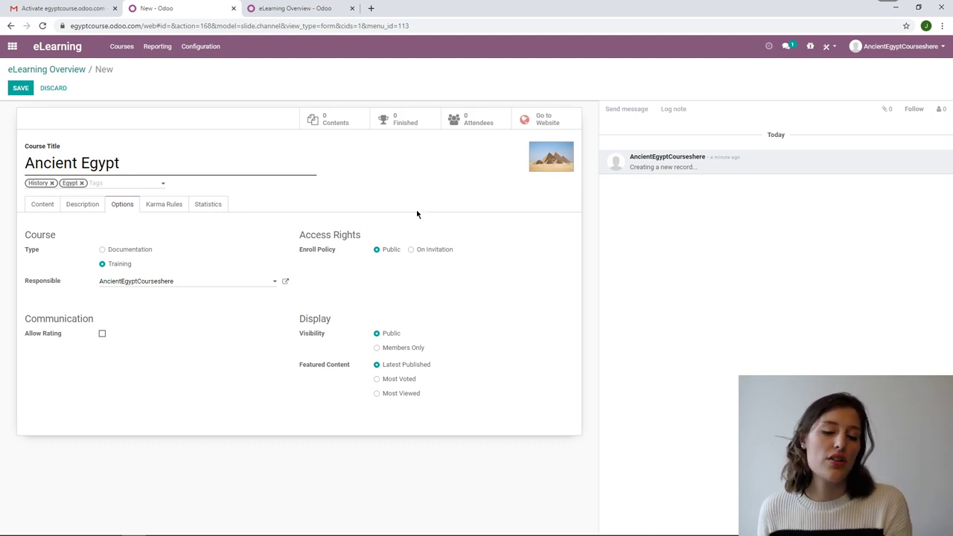
Try the On Invitation enroll policy with its invitation message, and restore the Public policy
{"action": "left_click", "coordinate": [411, 251]}
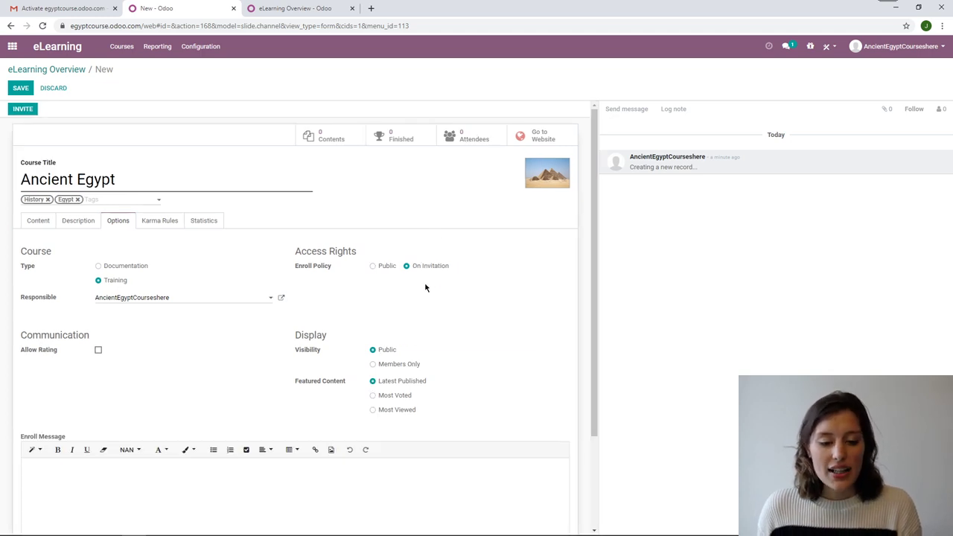
{"action": "left_click", "coordinate": [23, 109]}
{"action": "left_click", "coordinate": [31, 111]}
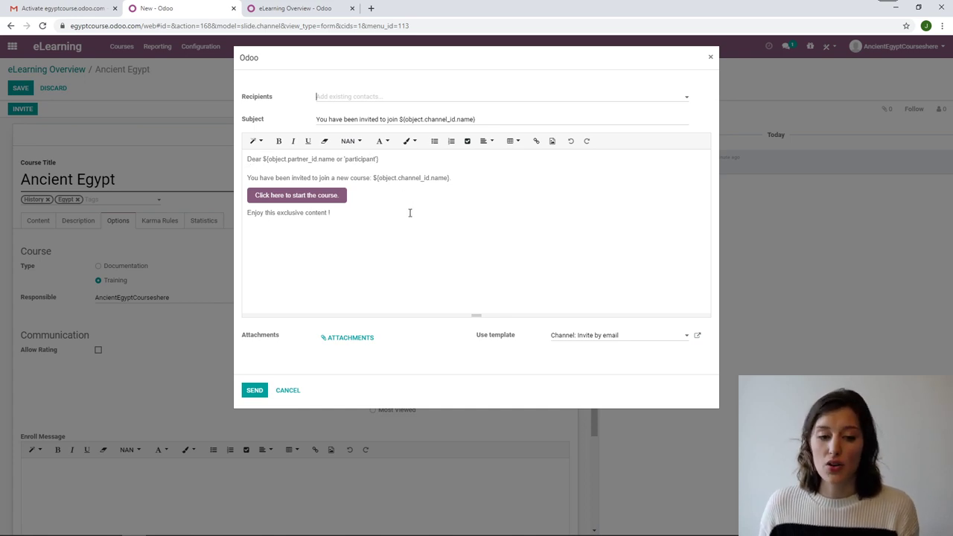
{"action": "left_click", "coordinate": [287, 391]}
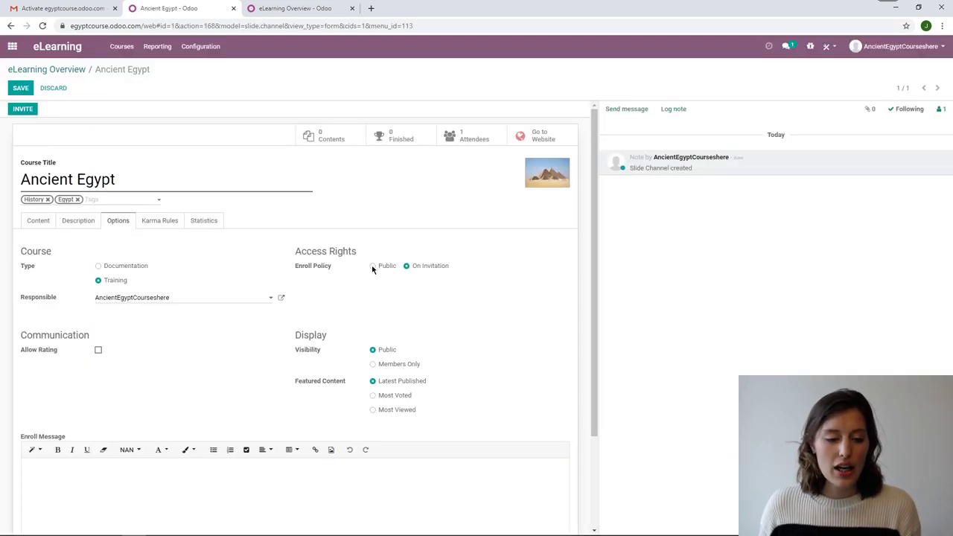
{"action": "left_click", "coordinate": [374, 266]}
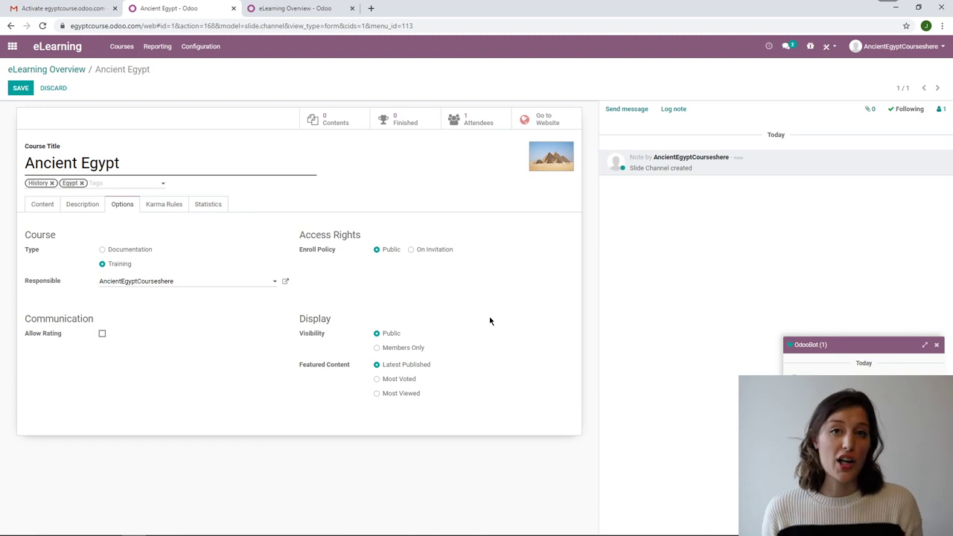
Allow ratings for the course and set the Rank Course karma rule to 500
{"action": "left_click", "coordinate": [937, 344]}
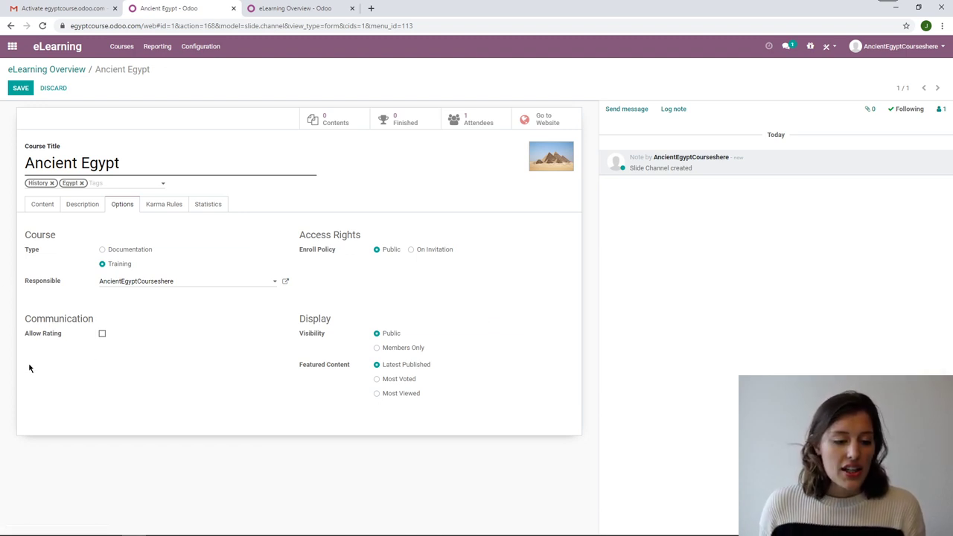
{"action": "left_click", "coordinate": [102, 334]}
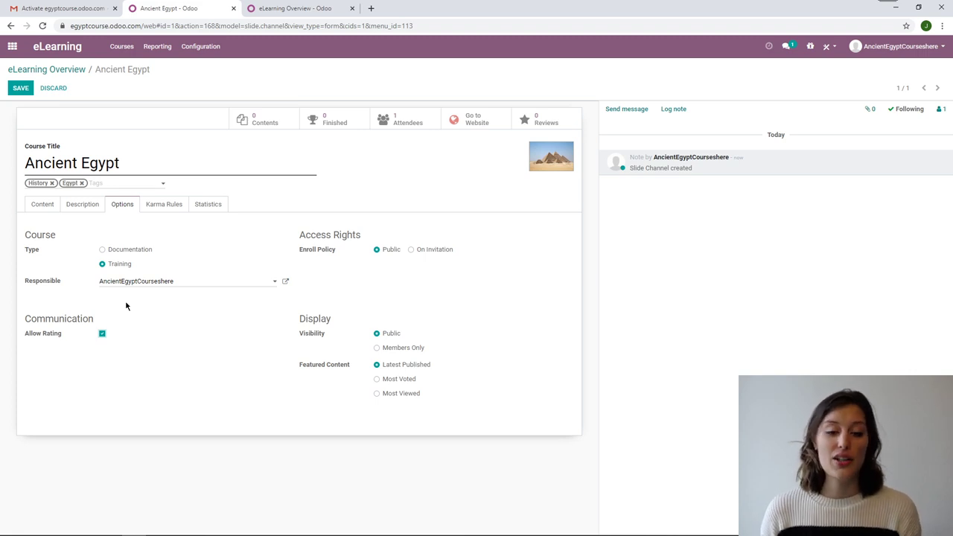
{"action": "left_click", "coordinate": [165, 206]}
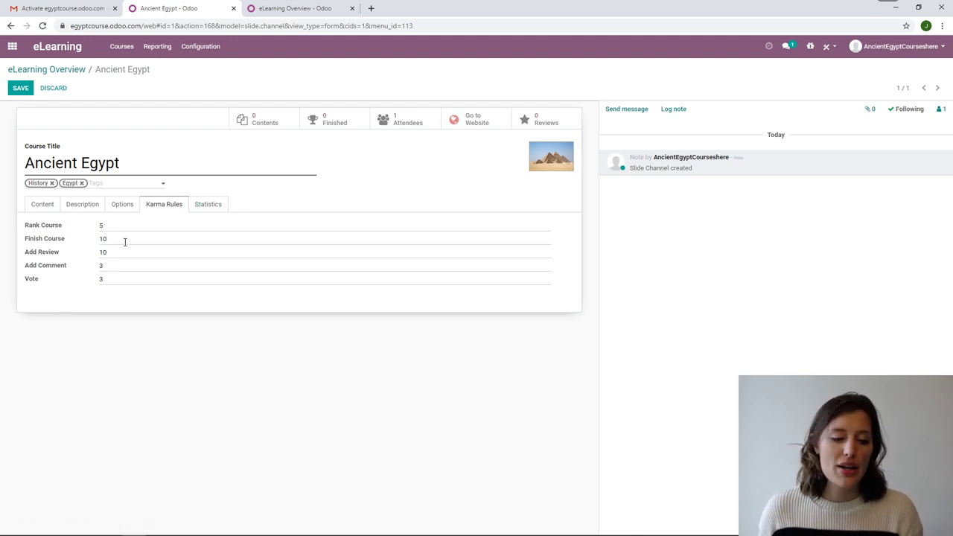
{"action": "left_click", "coordinate": [102, 225]}
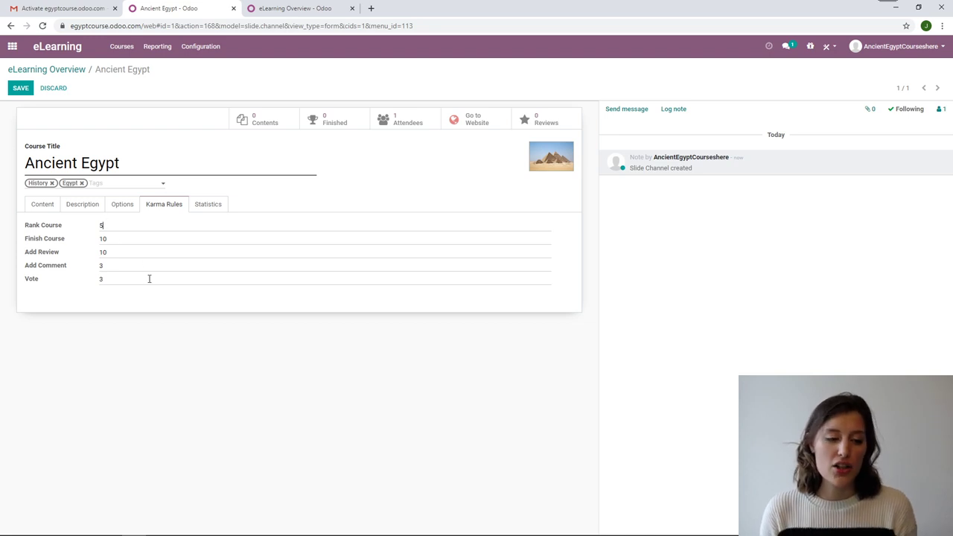
{"action": "type", "text": "00"}
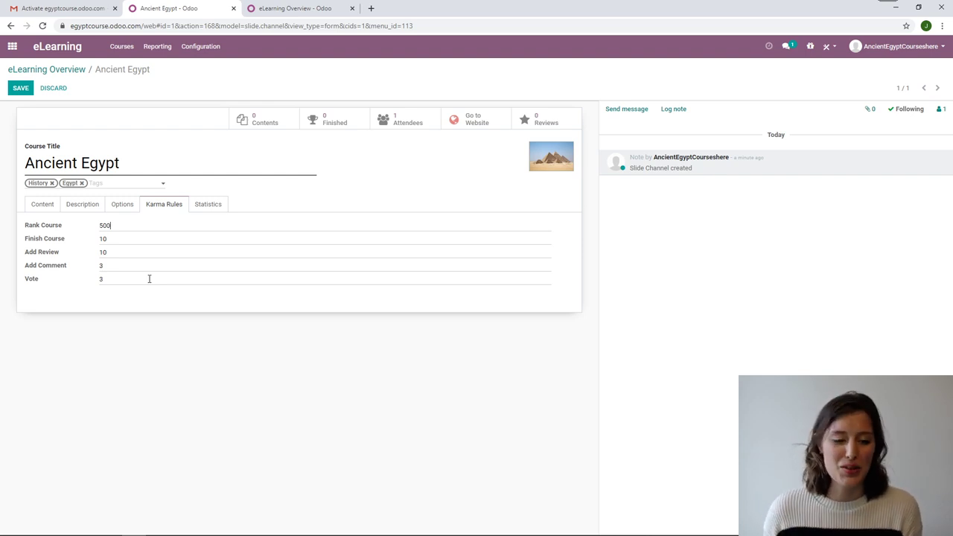
Review the course statistics and save the Ancient Egypt course
{"action": "left_click", "coordinate": [221, 204]}
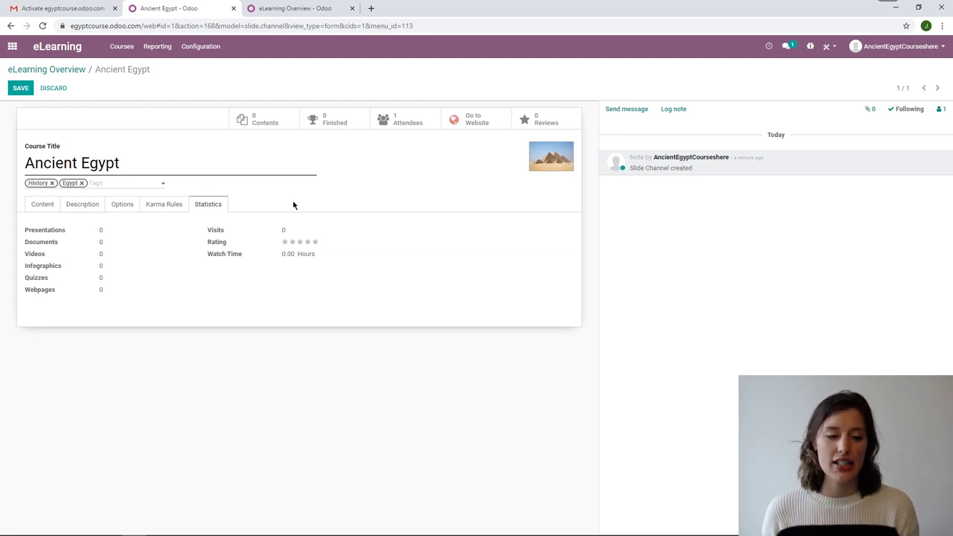
{"action": "left_click", "coordinate": [47, 206]}
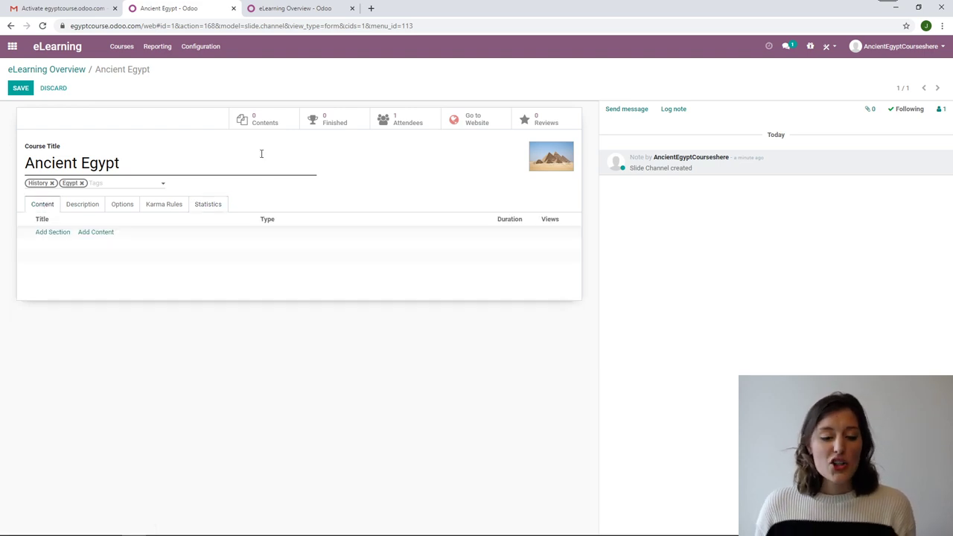
{"action": "left_click", "coordinate": [21, 90]}
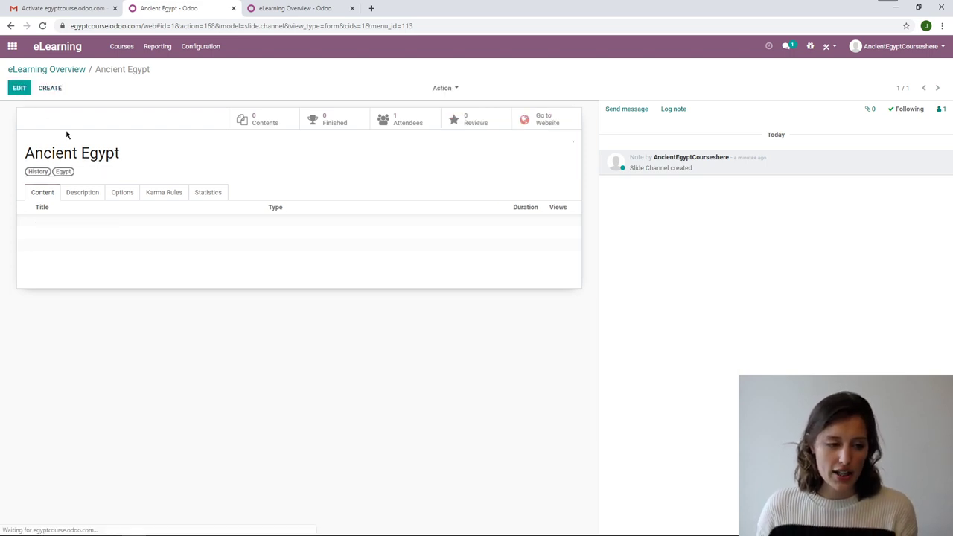
Reopen the course for editing and add a content section titled "Introduction Ancient Egypt"
{"action": "left_click", "coordinate": [20, 90]}
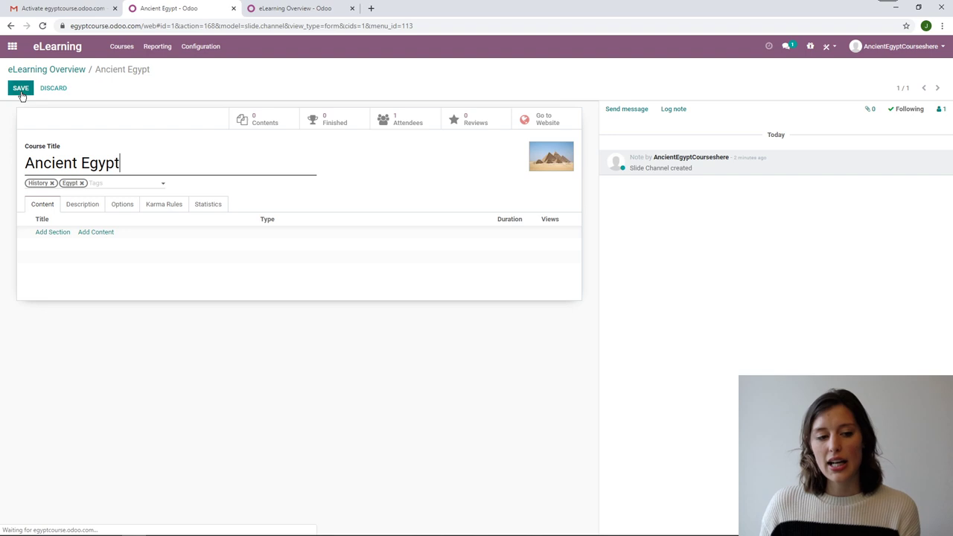
{"action": "left_click", "coordinate": [51, 233]}
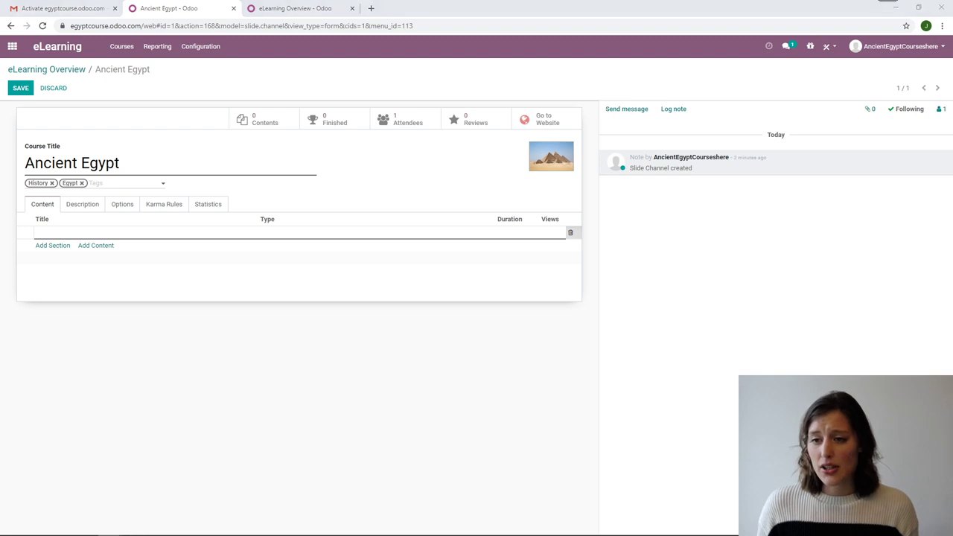
{"action": "left_click", "coordinate": [100, 233]}
{"action": "type", "text": "Introduction Ancient Egypt"}
{"action": "left_click", "coordinate": [104, 246]}
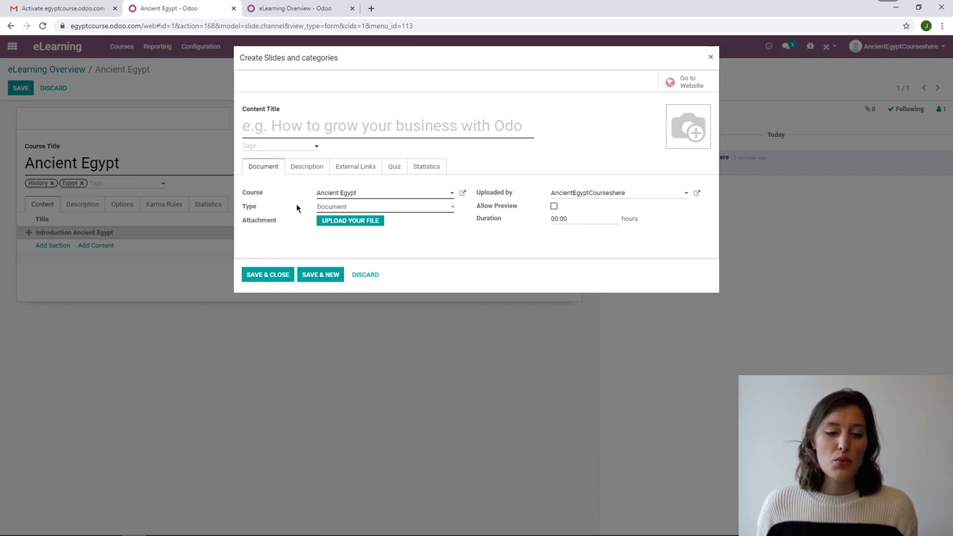
{"action": "left_click", "coordinate": [351, 194]}
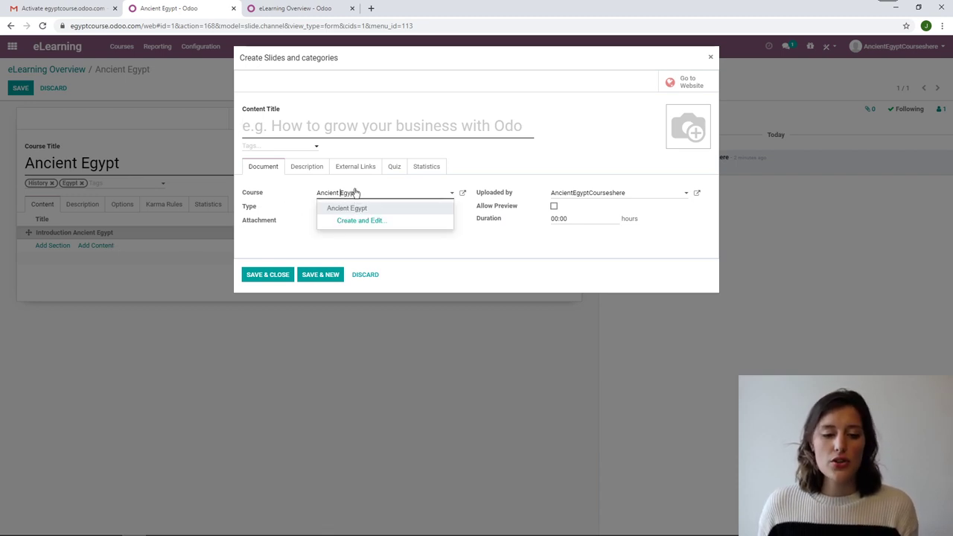
{"action": "left_click", "coordinate": [289, 196]}
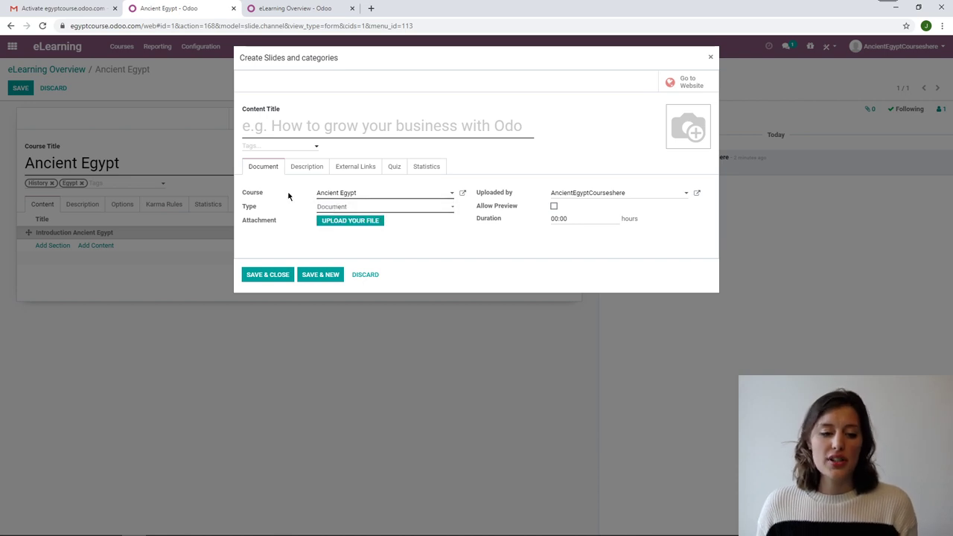
{"action": "left_click", "coordinate": [330, 194]}
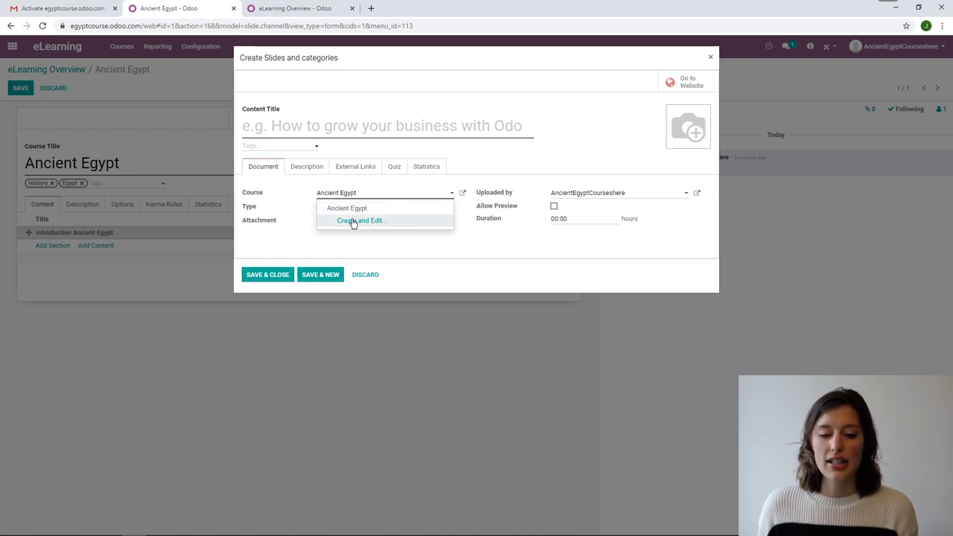
{"action": "left_click", "coordinate": [288, 198]}
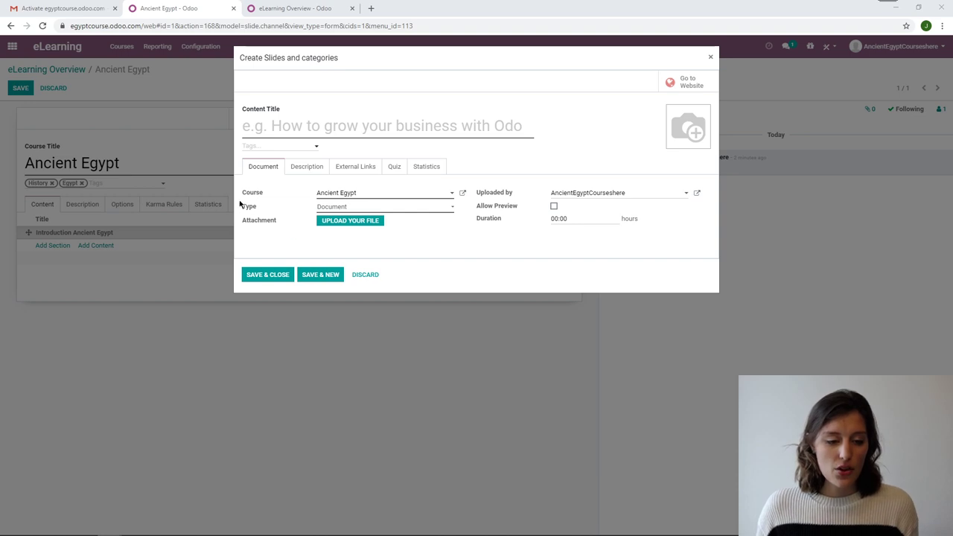
{"action": "left_click", "coordinate": [328, 209]}
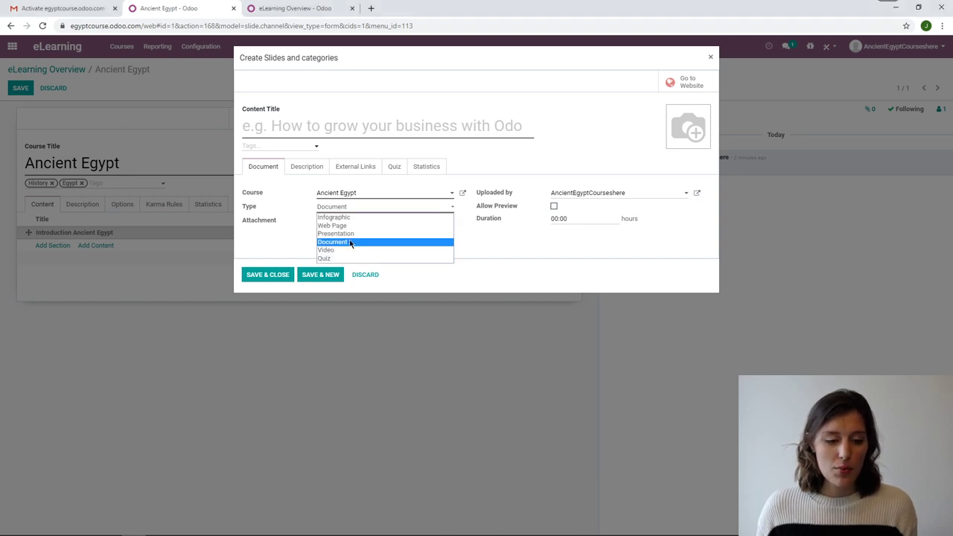
{"action": "left_click", "coordinate": [352, 249]}
{"action": "left_click", "coordinate": [356, 222]}
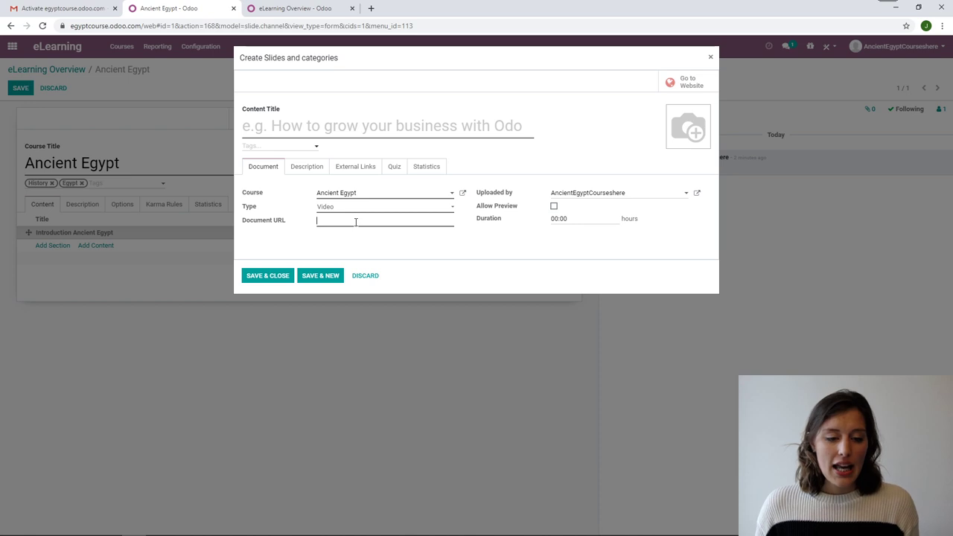
{"action": "type", "text": "https://www.youtube.com/watch?v=hO1tzmi1V5g"}
{"action": "left_click", "coordinate": [272, 240]}
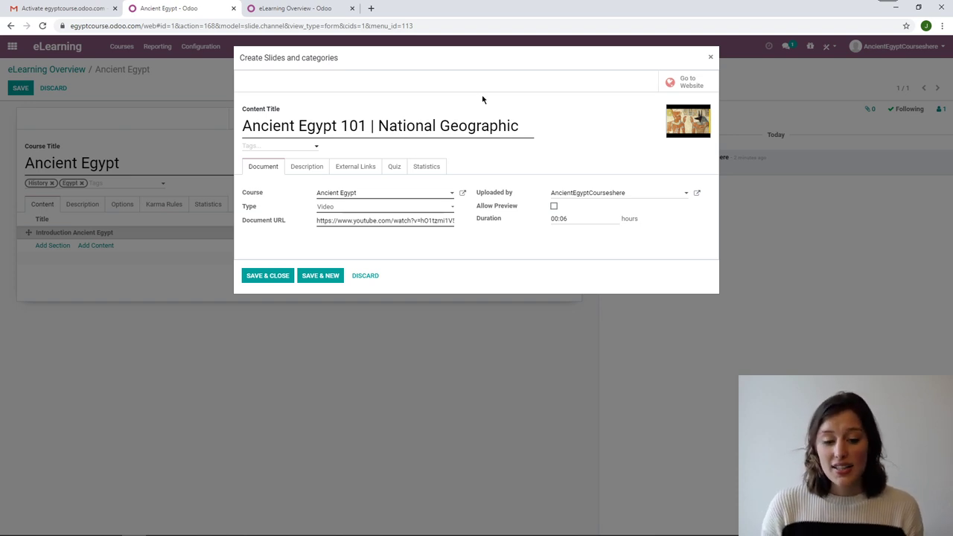
Set the video content's duration to 00:12 hours
{"action": "left_click", "coordinate": [578, 222]}
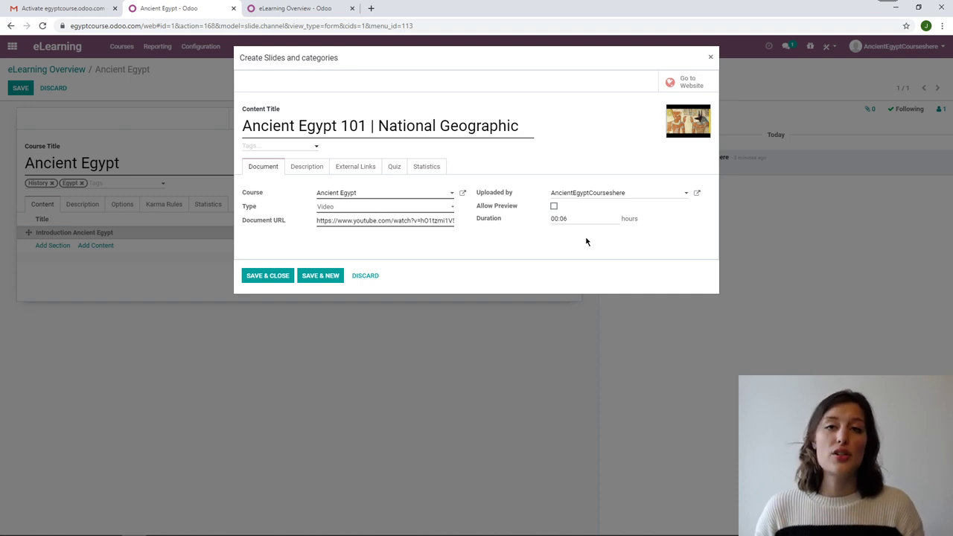
{"action": "key", "text": "BackSpace"}
{"action": "key", "text": "BackSpace"}
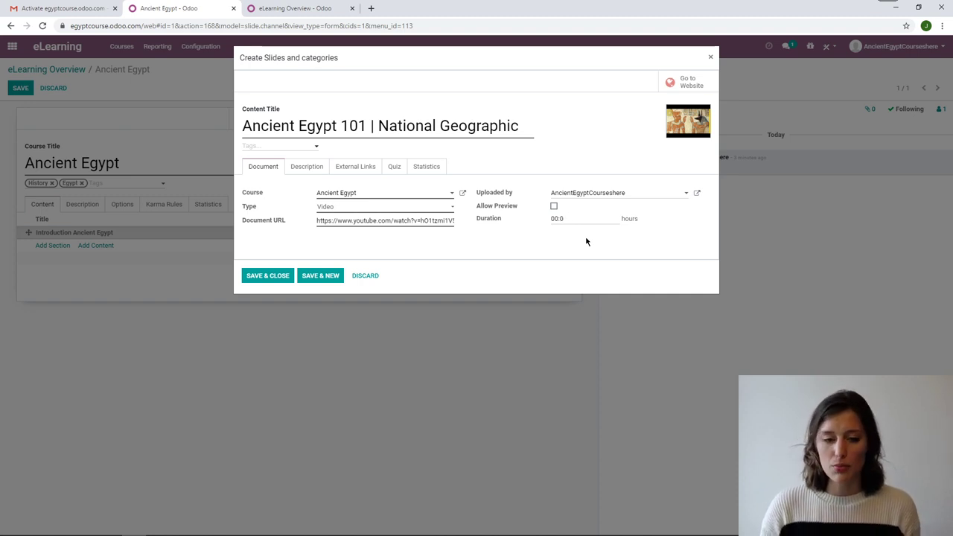
{"action": "type", "text": "12"}
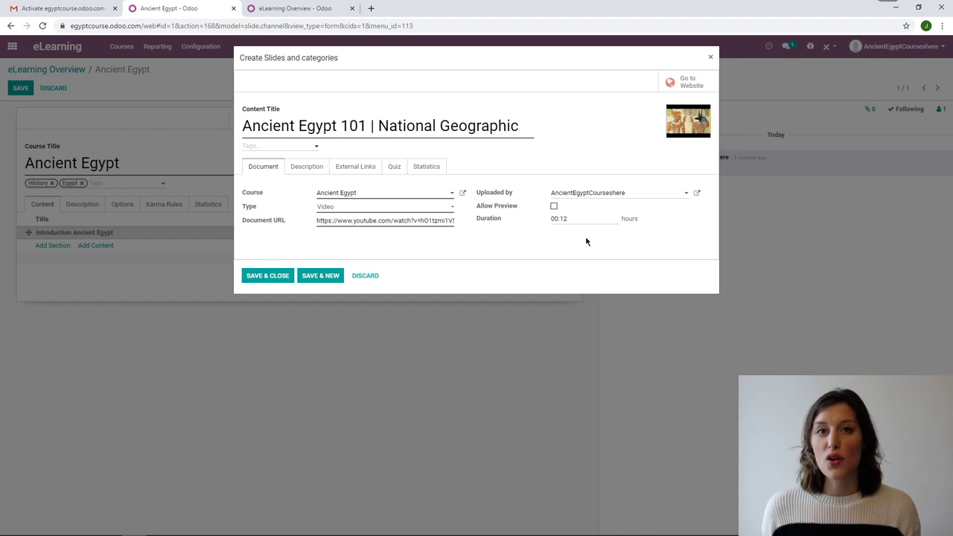
Delete everything from the Subscribe line onward in the video's description, keeping only the opening paragraph on Ancient Egyptian civilization
{"action": "left_click", "coordinate": [304, 169]}
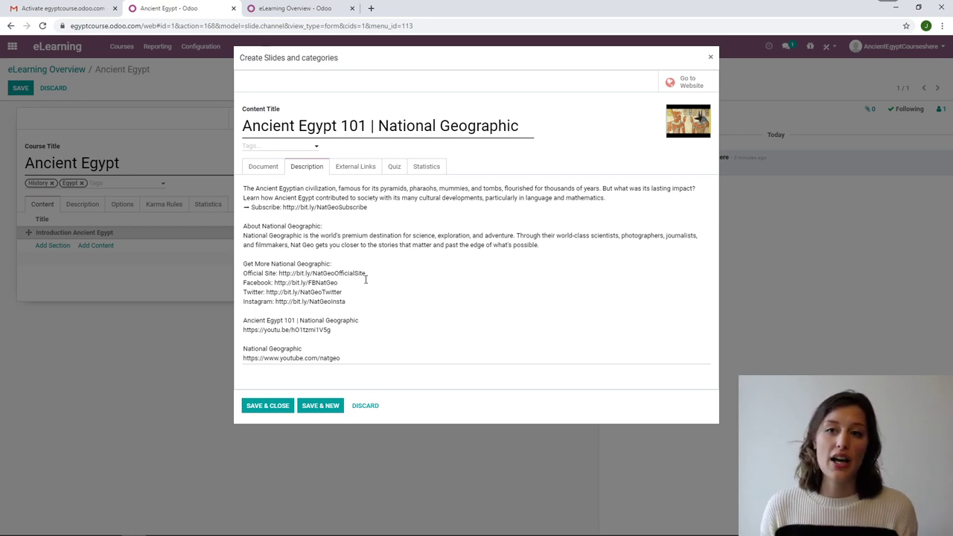
{"action": "left_click_drag", "start_coordinate": [244, 207], "coordinate": [546, 357]}
{"action": "key", "text": "BackSpace"}
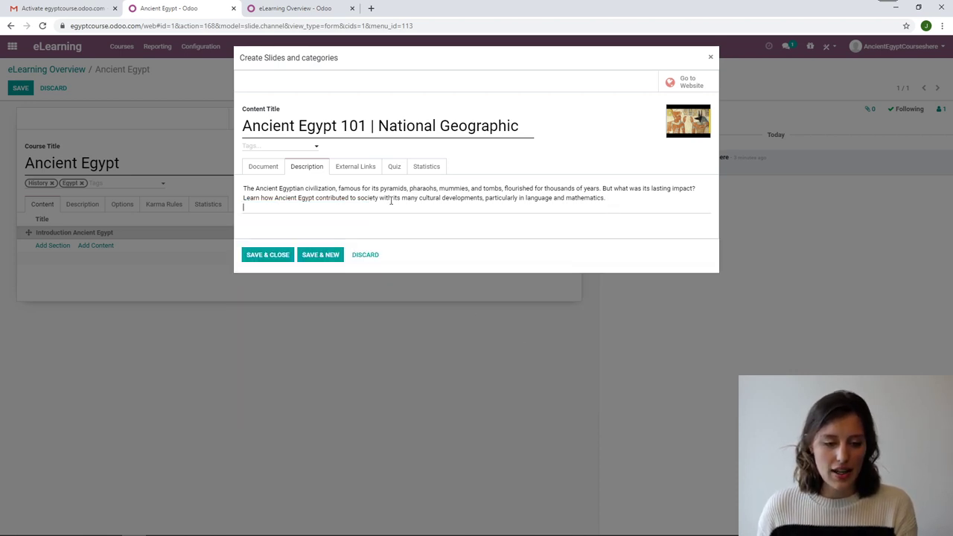
{"action": "left_click", "coordinate": [363, 170]}
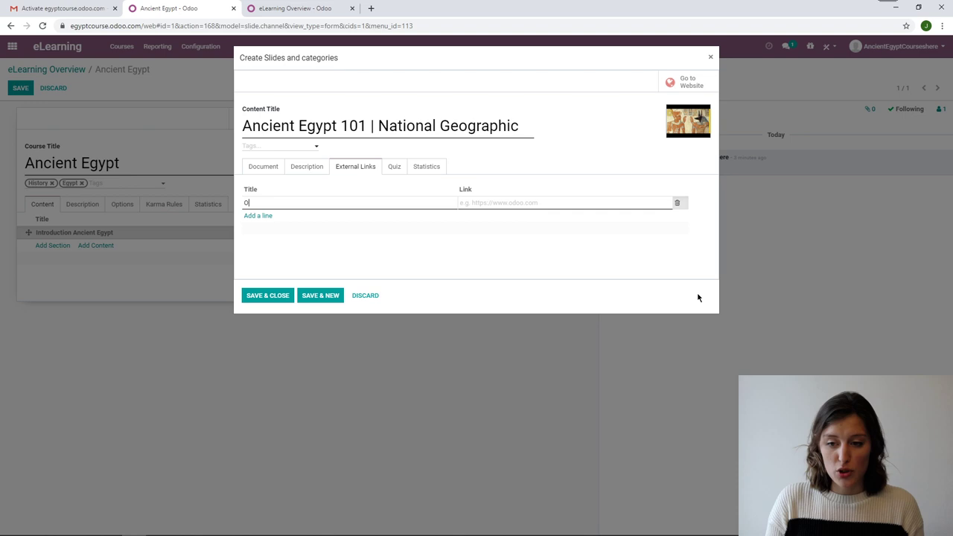
{"action": "type", "text": "siris"}
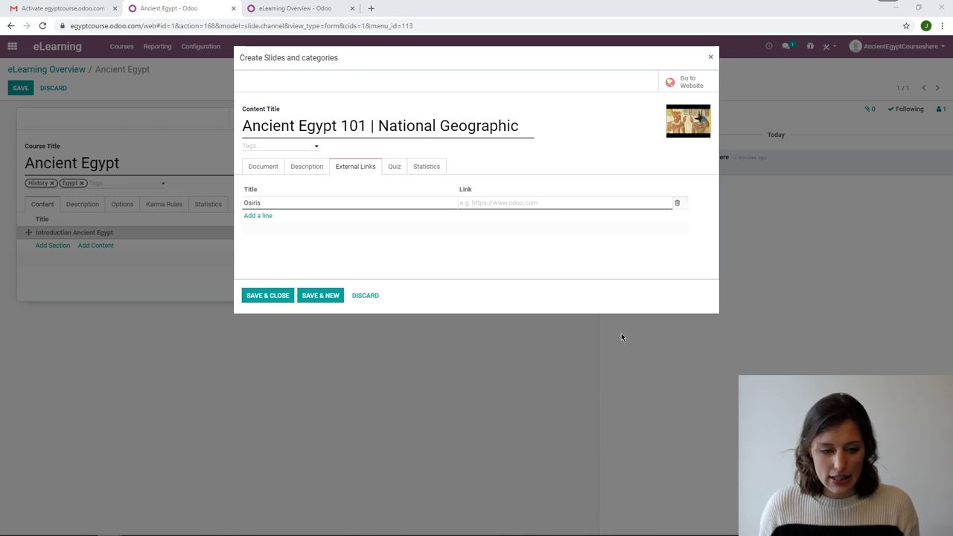
{"action": "left_click", "coordinate": [532, 203]}
{"action": "type", "text": "https://fr.wikipedia.org/wiki/Osiris"}
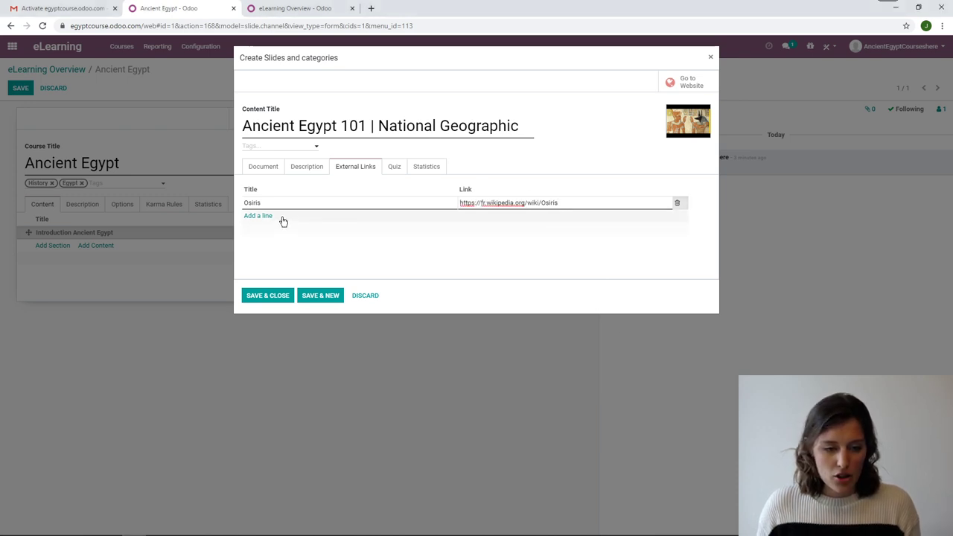
{"action": "left_click", "coordinate": [258, 216]}
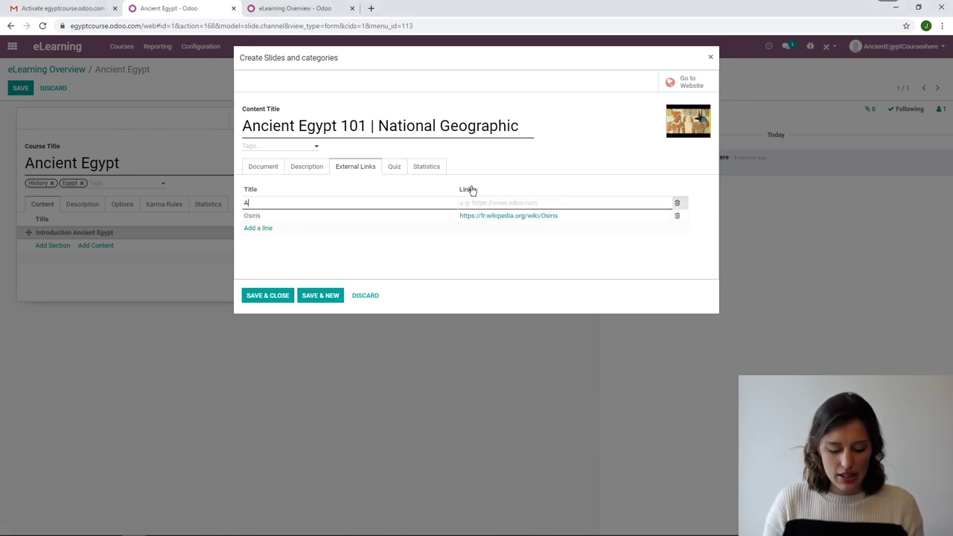
{"action": "type", "text": "Anubis"}
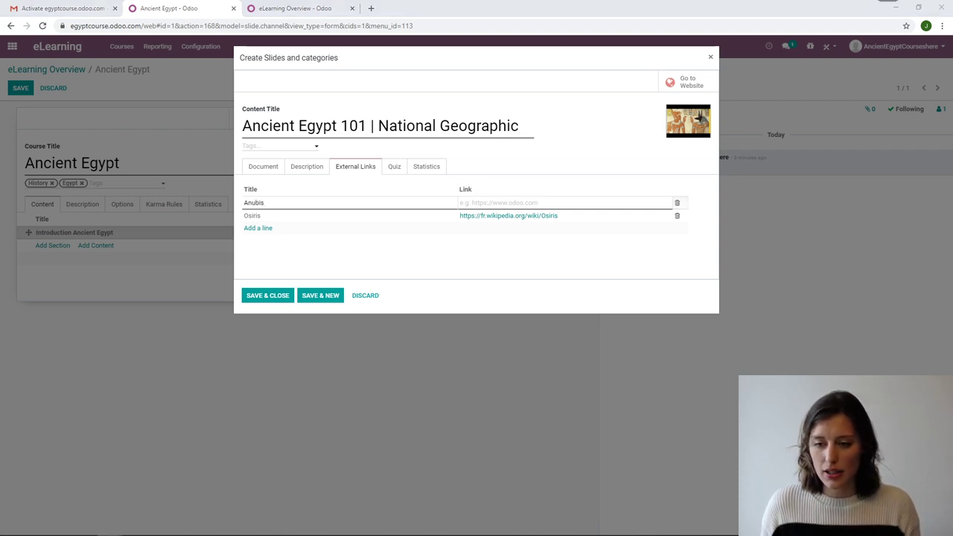
{"action": "left_click", "coordinate": [490, 202]}
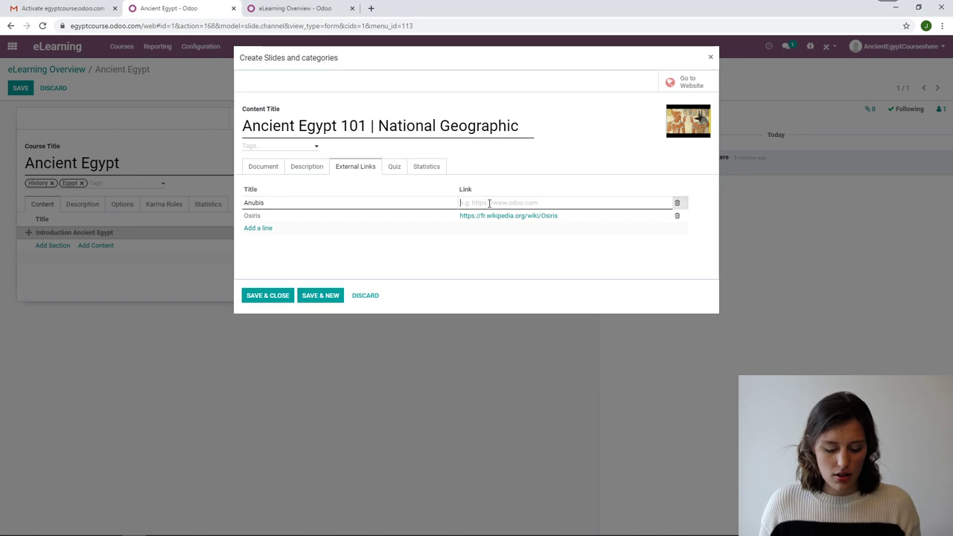
{"action": "type", "text": "https://en.wikipedia.org/wiki/Anubis"}
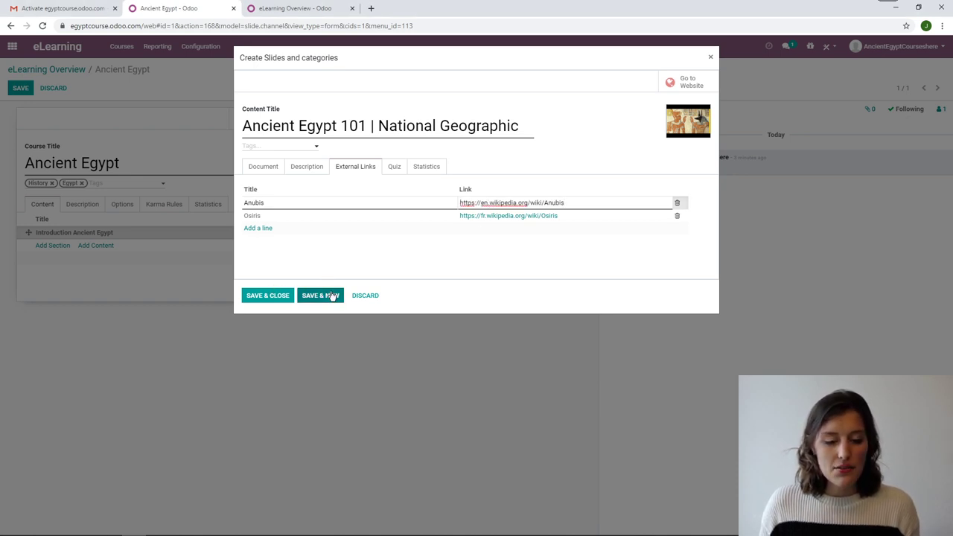
{"action": "left_click", "coordinate": [447, 277]}
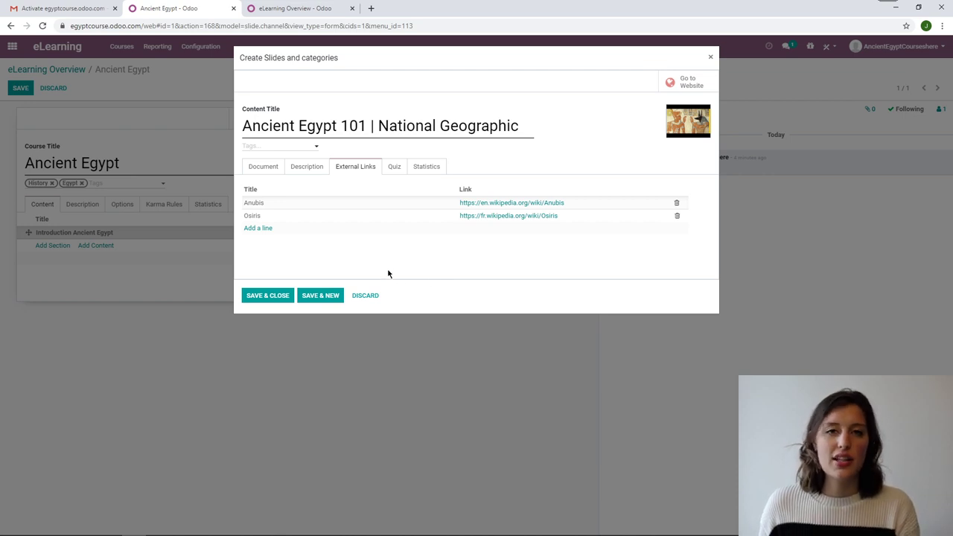
Create a quiz question for the video named "How did this civilization name their rulers"
{"action": "left_click", "coordinate": [396, 166]}
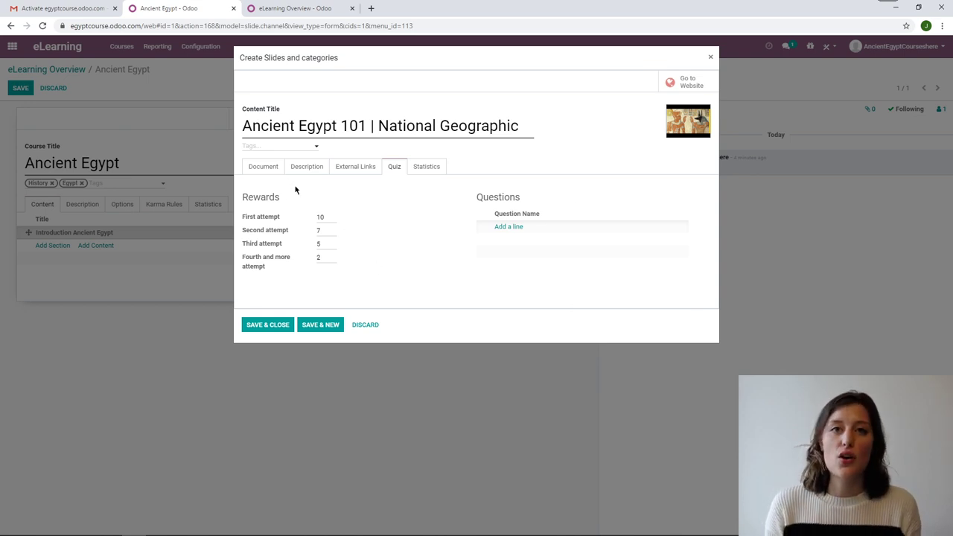
{"action": "left_click", "coordinate": [509, 227]}
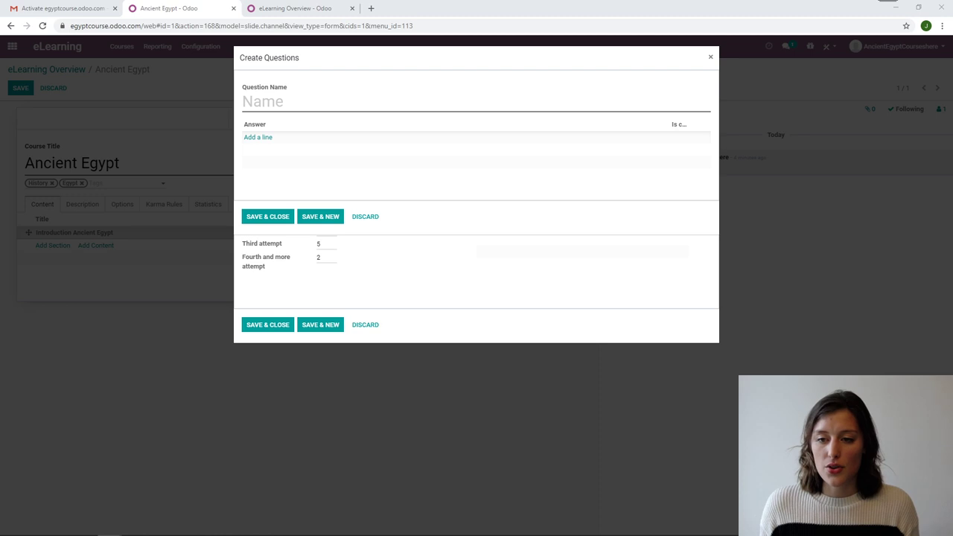
{"action": "type", "text": "How did this civilization name their rulers"}
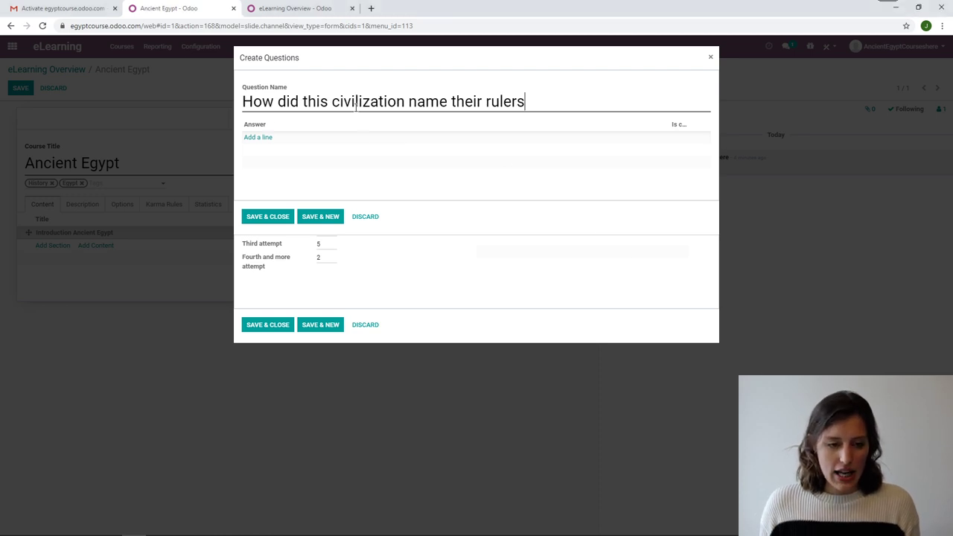
Add the answers Pharaohs, Anubis and Sacred Cats to the rulers question, mark Pharaohs as correct, and save it to start another question
{"action": "left_click", "coordinate": [264, 139]}
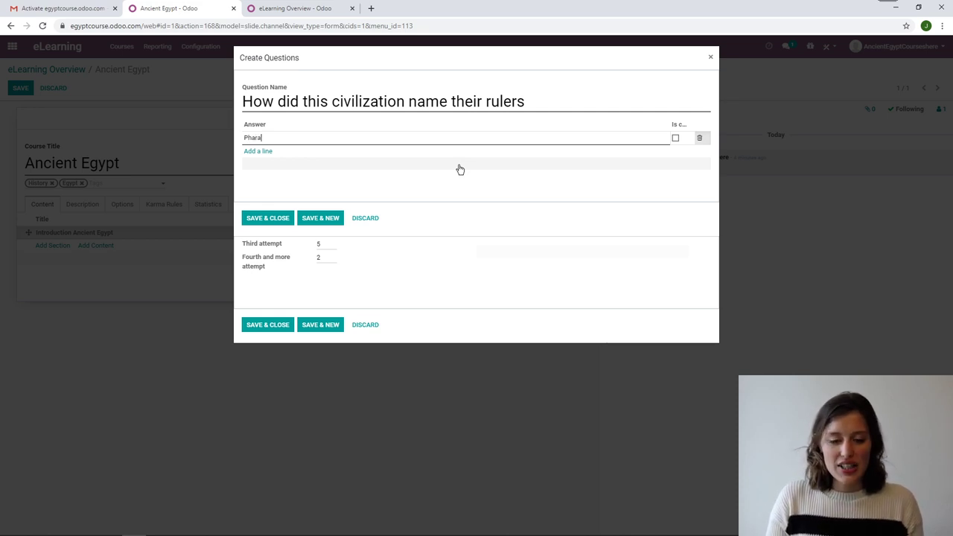
{"action": "type", "text": "Pharaohs"}
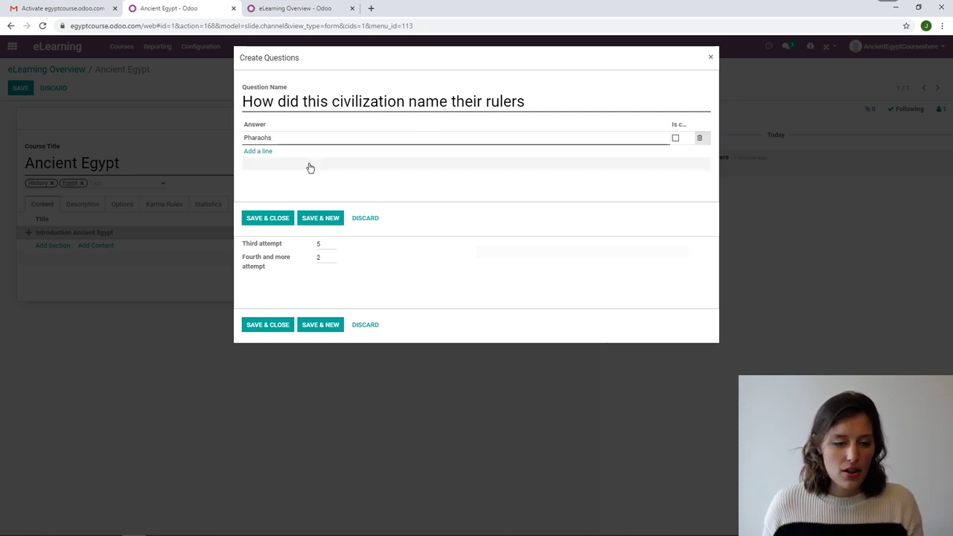
{"action": "left_click", "coordinate": [258, 152]}
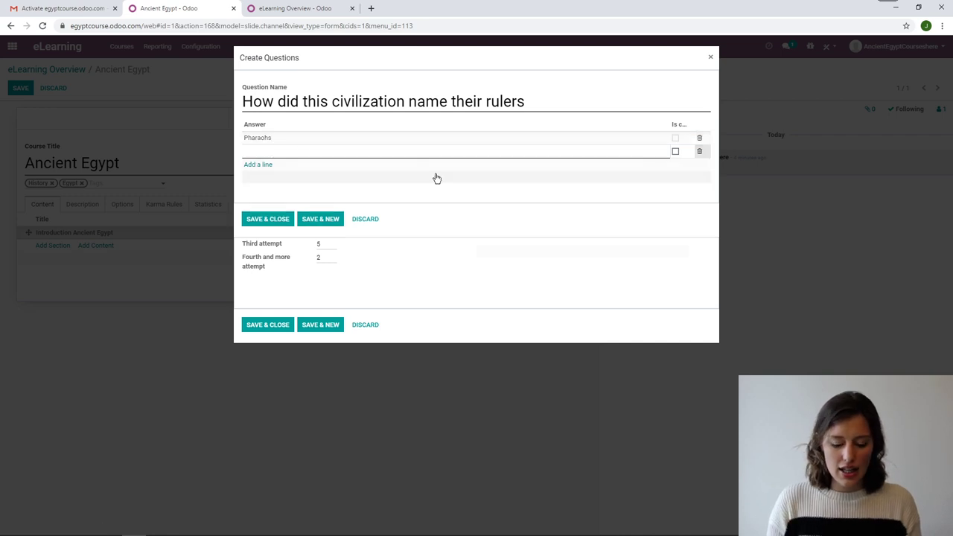
{"action": "type", "text": "Anubis"}
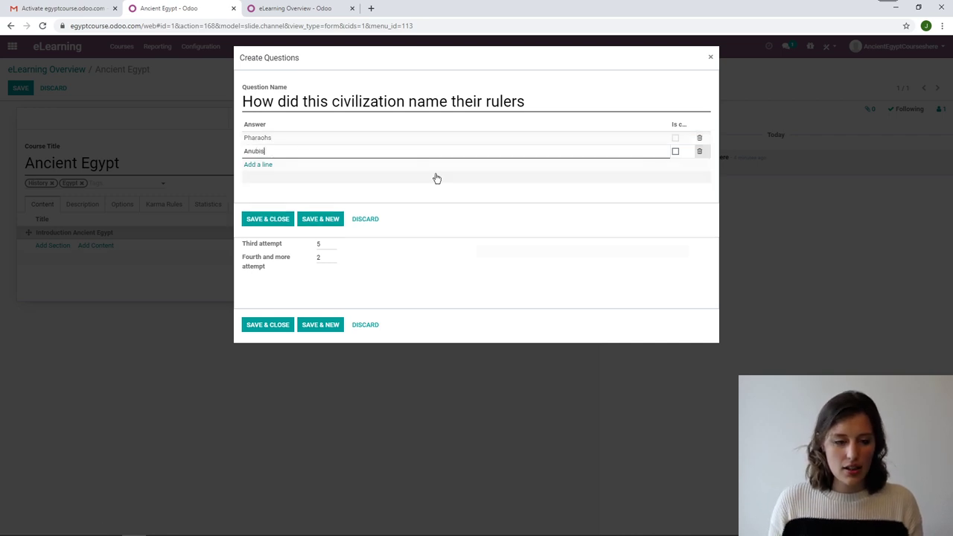
{"action": "left_click", "coordinate": [257, 164]}
{"action": "type", "text": "S"}
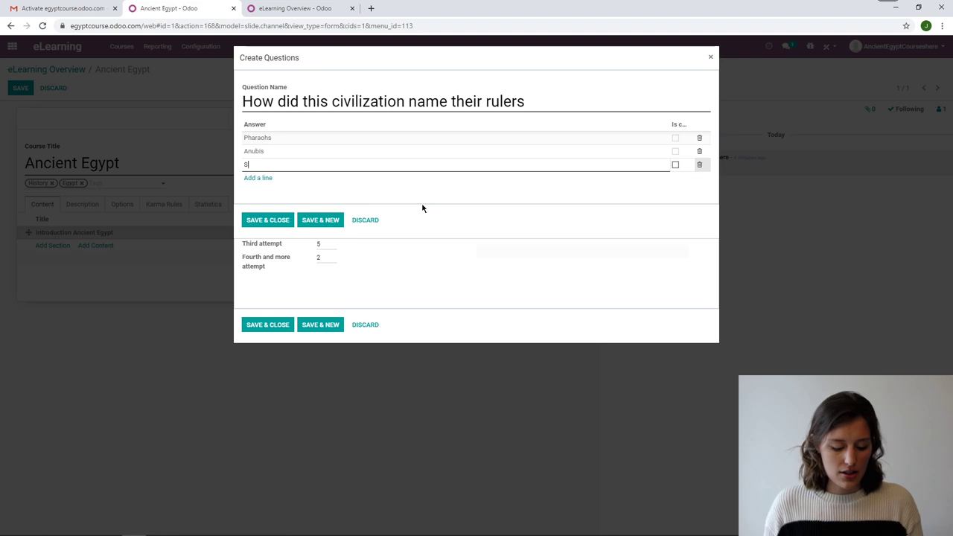
{"action": "type", "text": "acred"}
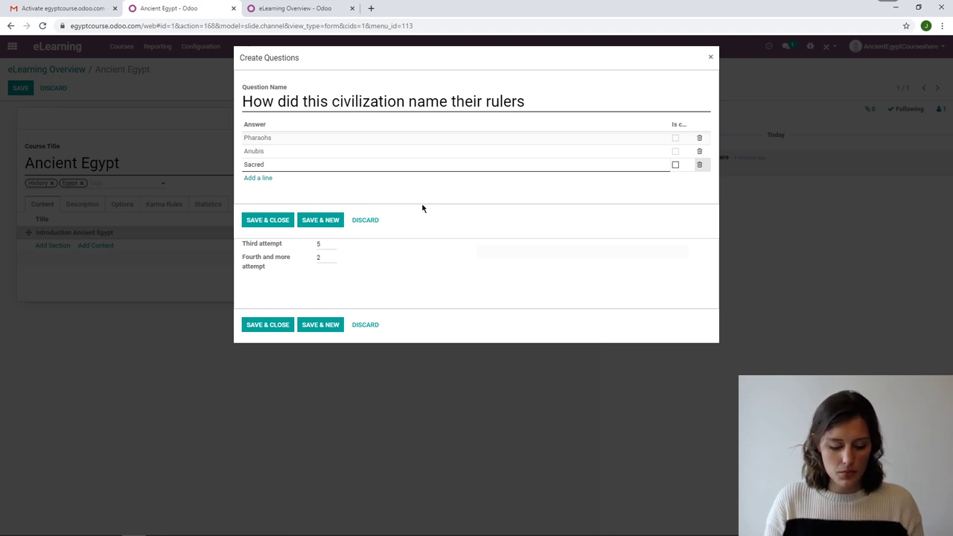
{"action": "type", "text": " Cats"}
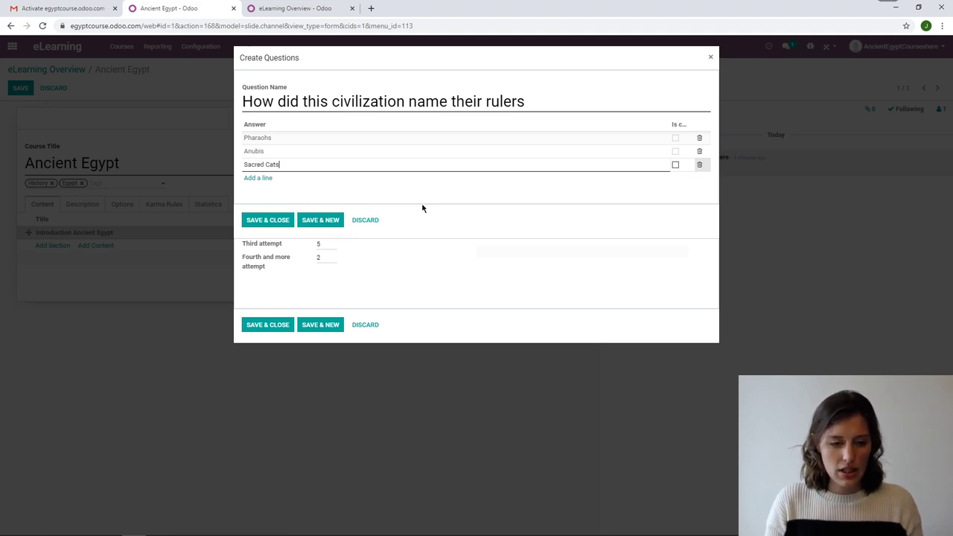
{"action": "left_click", "coordinate": [676, 141]}
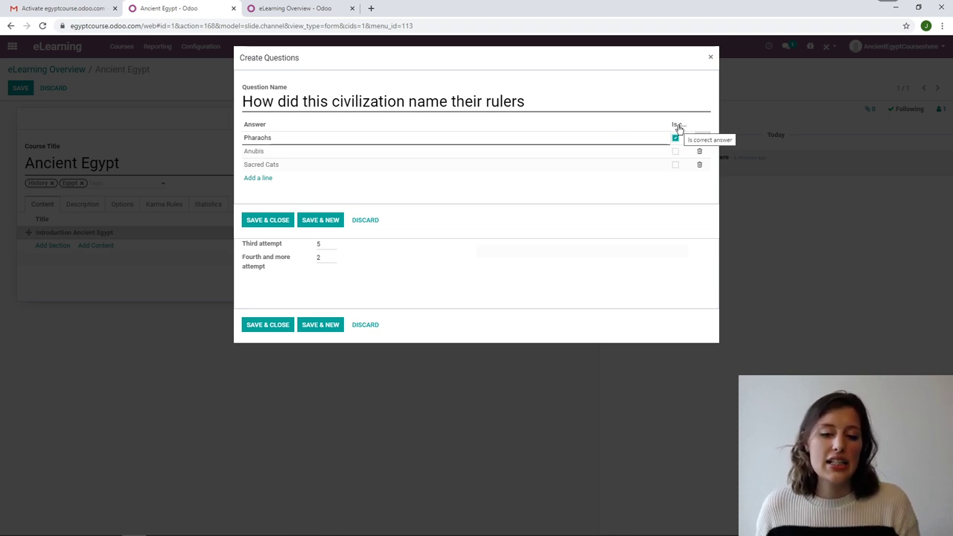
{"action": "left_click", "coordinate": [335, 223]}
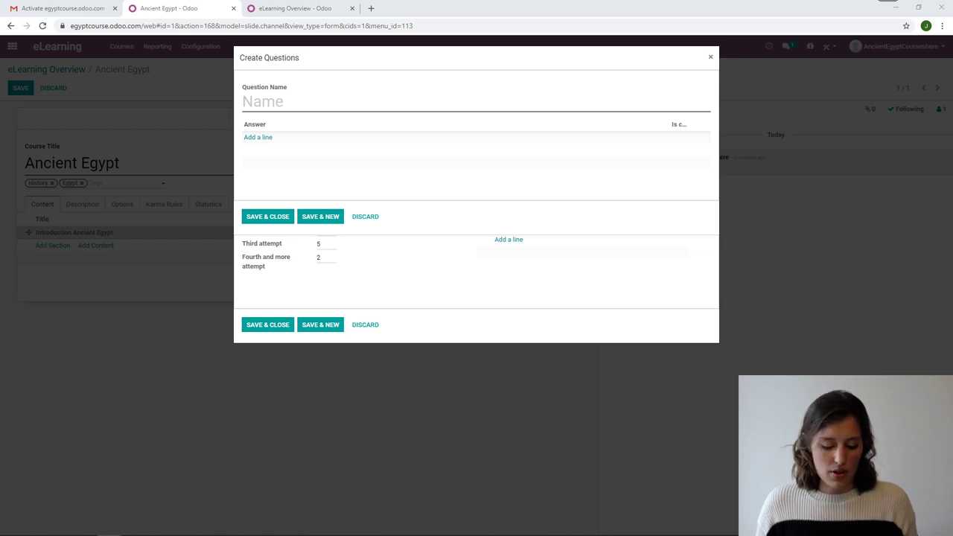
Name the second quiz question "Which Ancient Egyptian innovation is the ancestor of paper?"
{"action": "left_click", "coordinate": [390, 100]}
{"action": "type", "text": "Which Ancient Egyptian innovation is the ancestor of paper"}
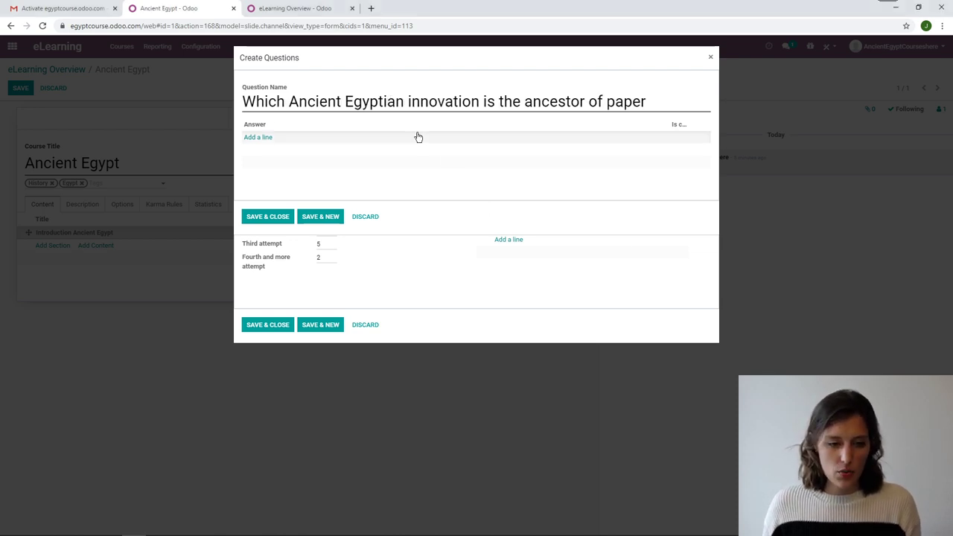
{"action": "type", "text": "?"}
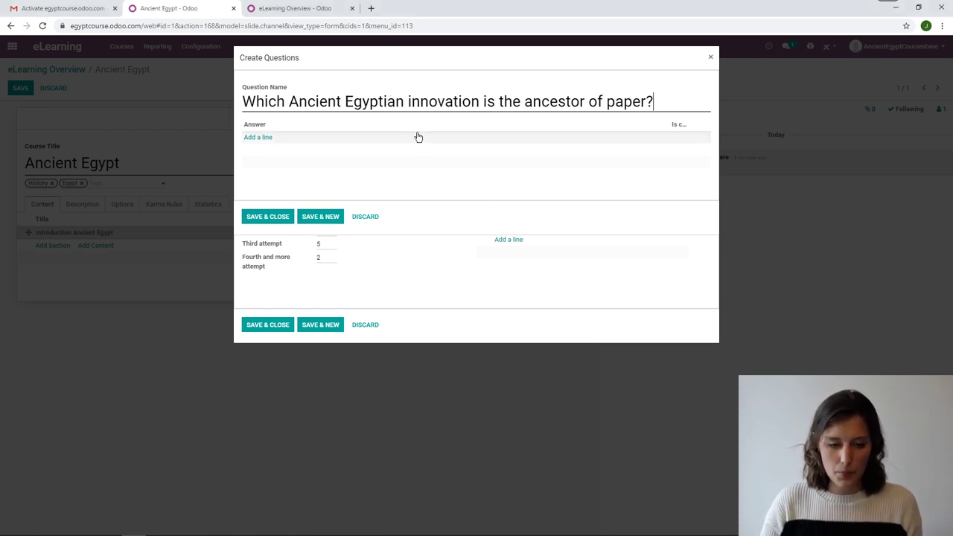
Add the answers Pyramids, Papyrus and Hieroglyphics to the paper question, mark Papyrus as correct, and save and close the question
{"action": "left_click", "coordinate": [258, 138]}
{"action": "type", "text": "P"}
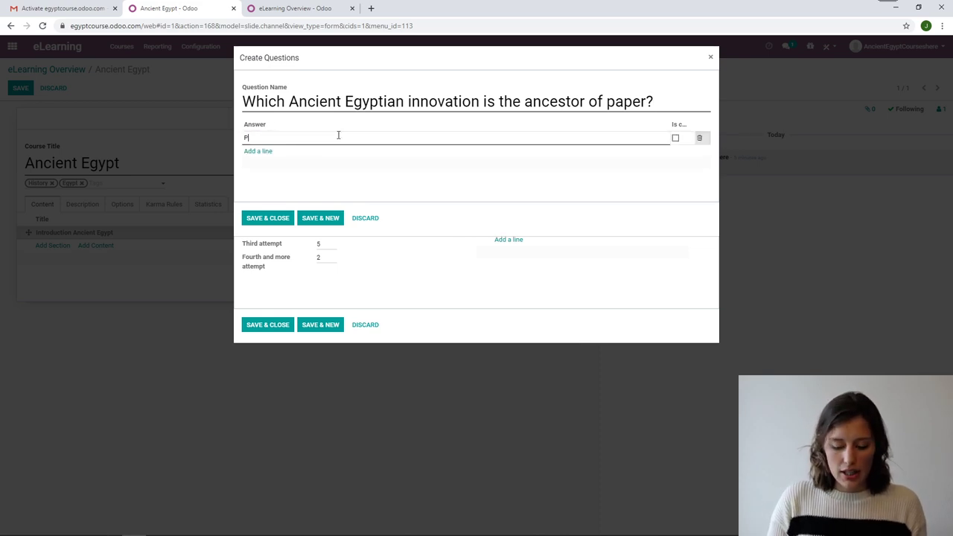
{"action": "type", "text": "yramids"}
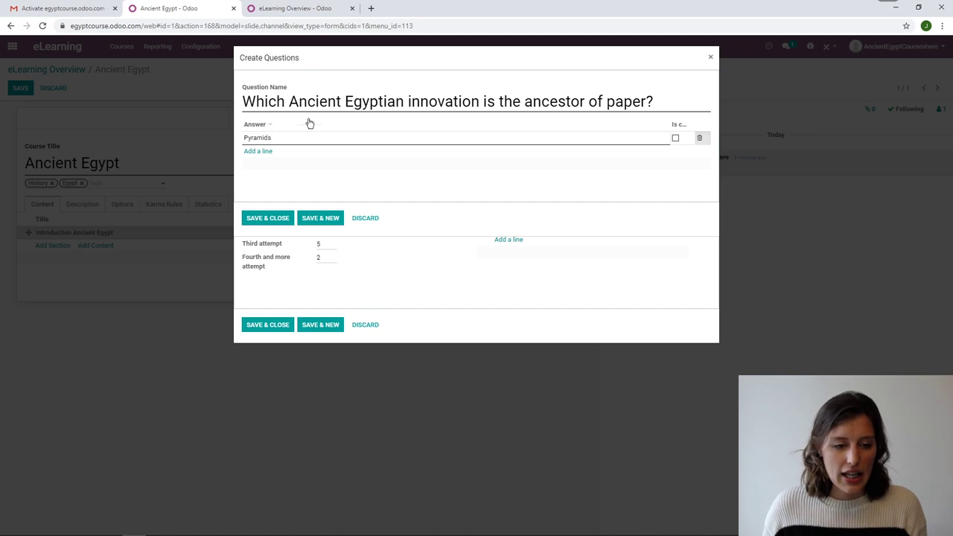
{"action": "left_click", "coordinate": [260, 149]}
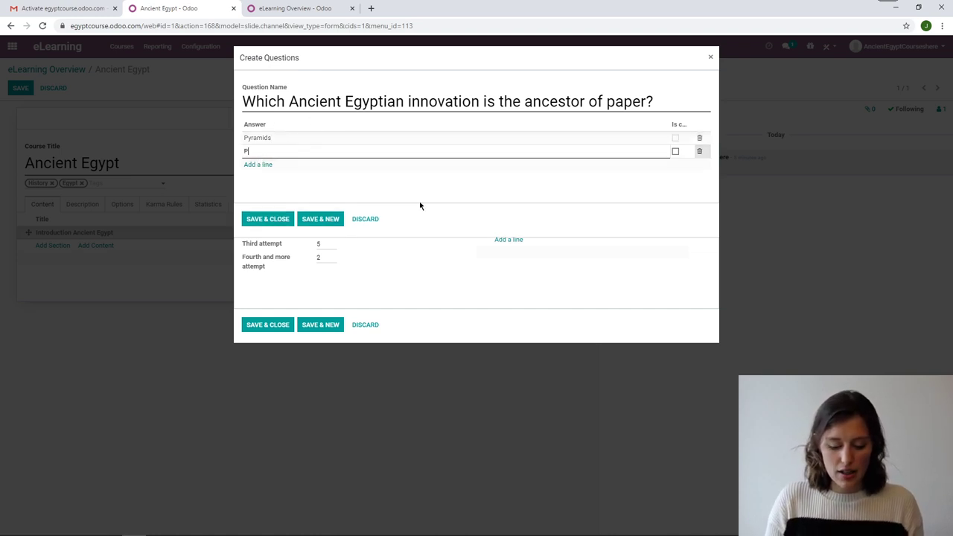
{"action": "type", "text": "Papyrus"}
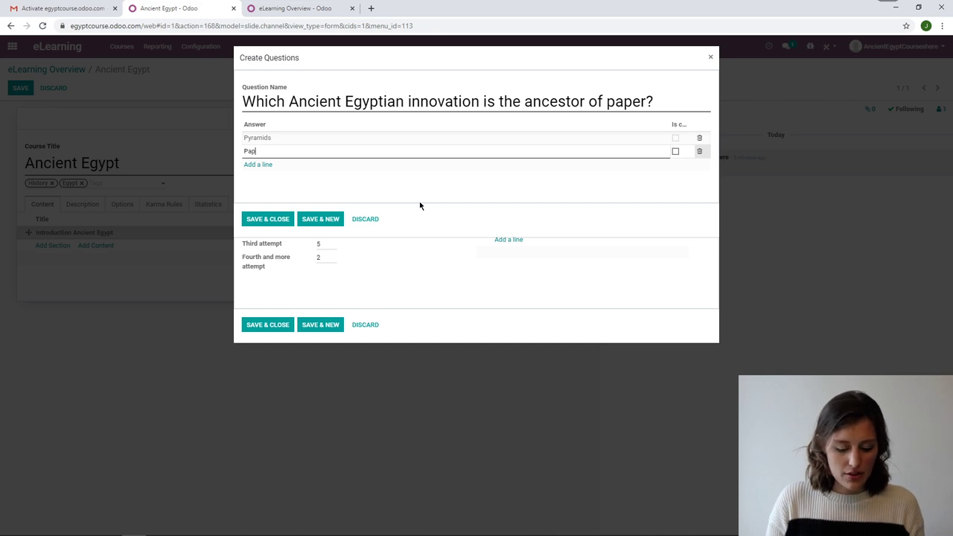
{"action": "left_click", "coordinate": [258, 164]}
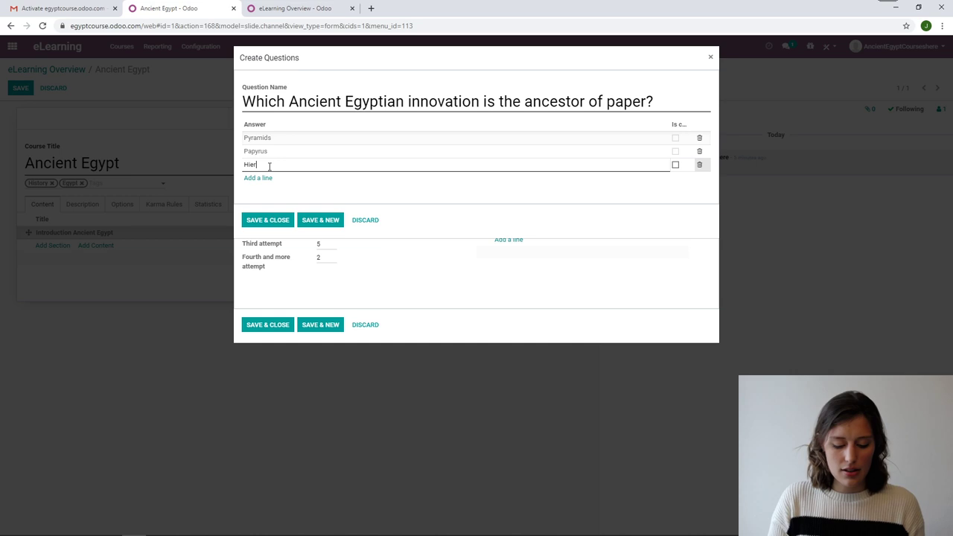
{"action": "type", "text": "Hieroglyph"}
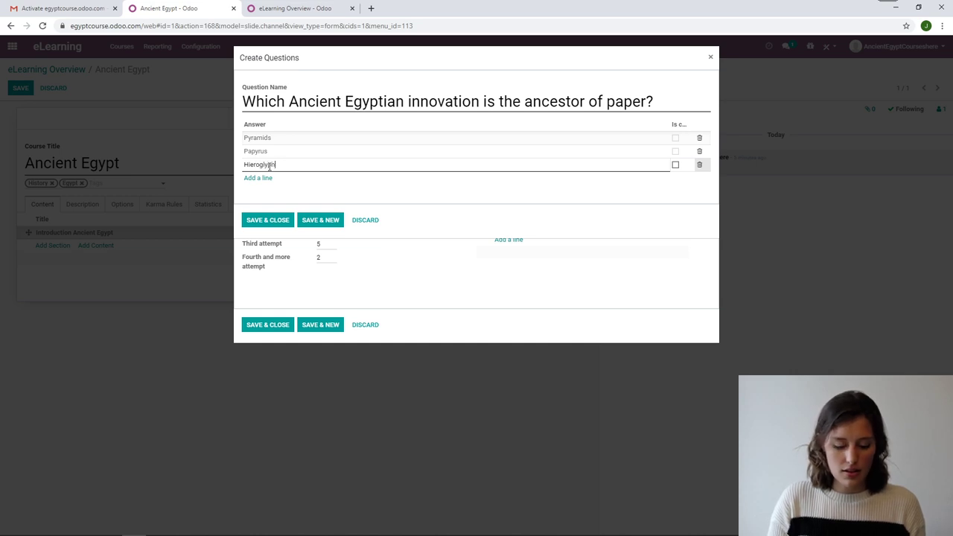
{"action": "type", "text": "ics"}
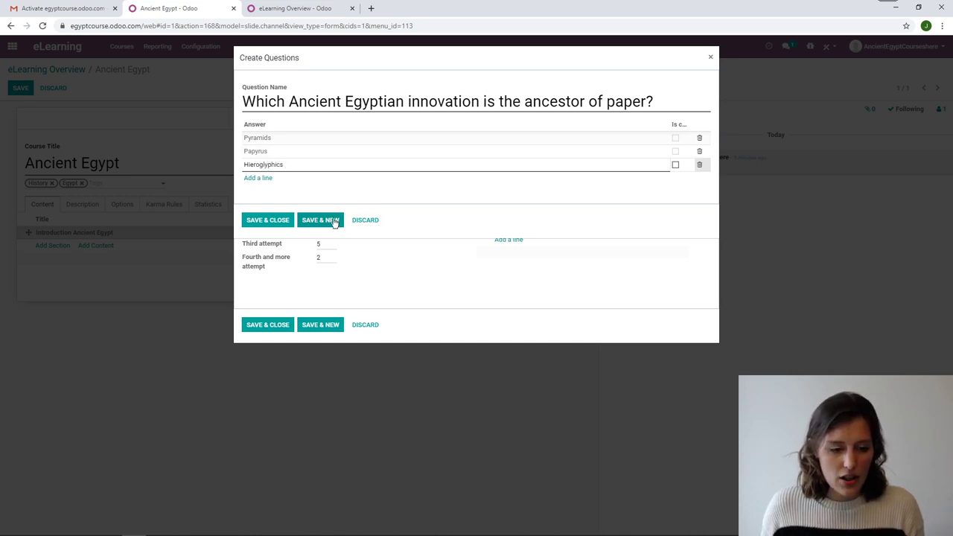
{"action": "left_click", "coordinate": [676, 154]}
{"action": "left_click", "coordinate": [273, 220]}
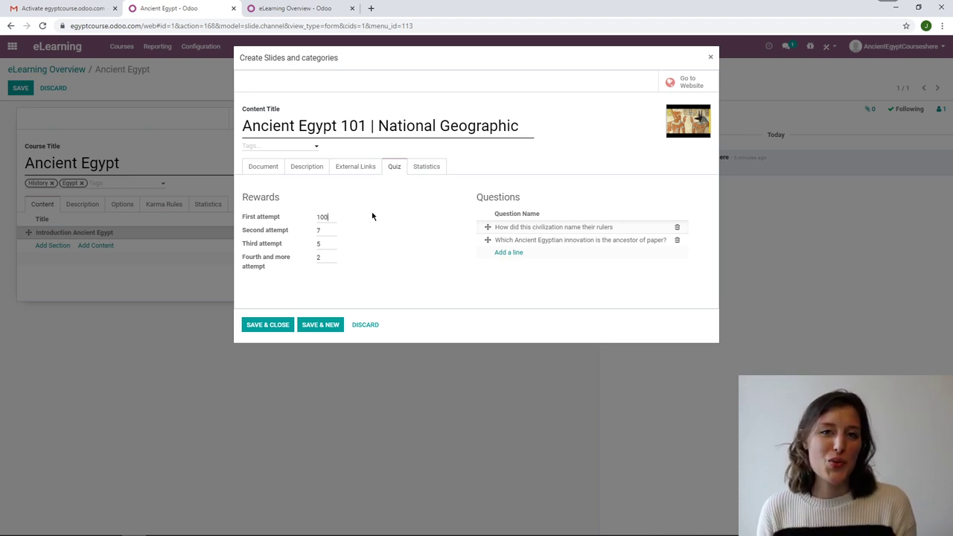
Check the video content's statistics, allow its preview, and save and close the content item
{"action": "left_click", "coordinate": [433, 171]}
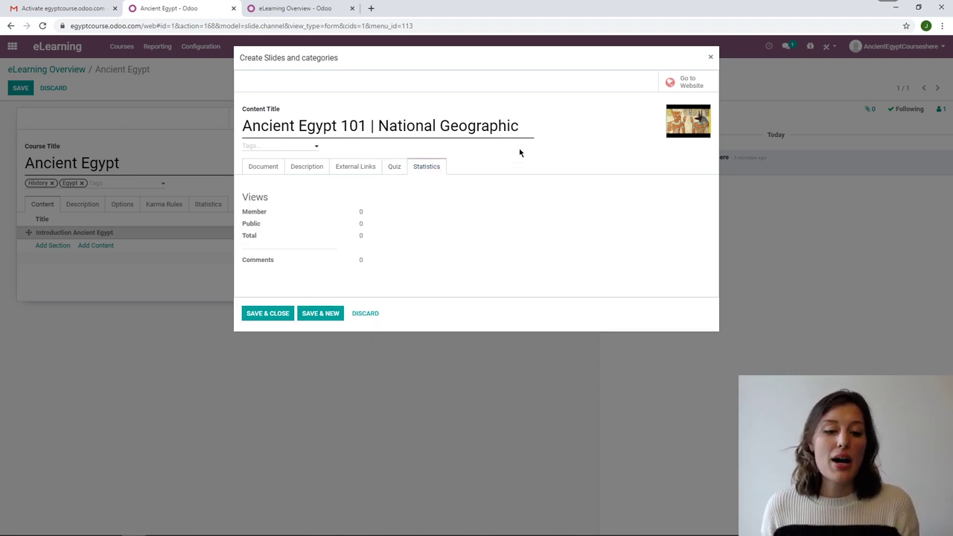
{"action": "left_click", "coordinate": [265, 170]}
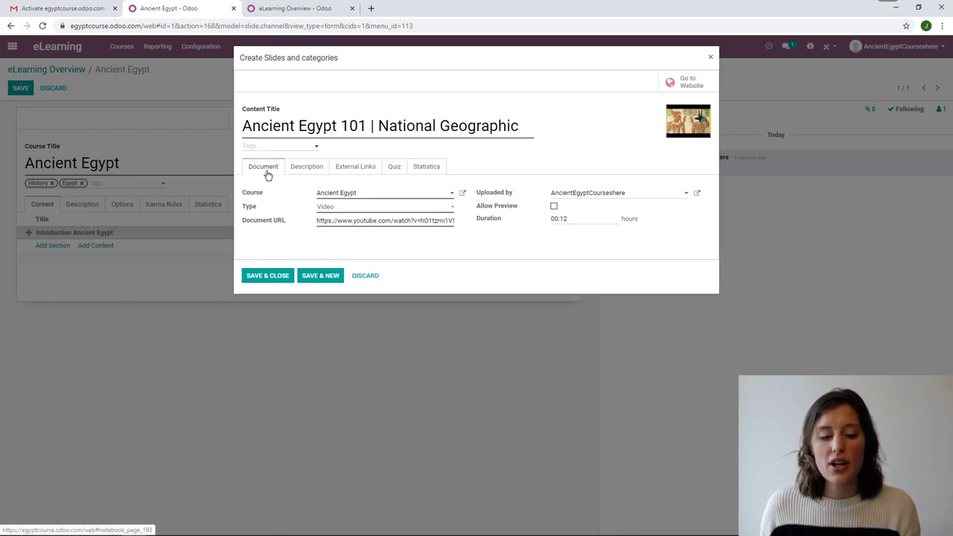
{"action": "left_click", "coordinate": [554, 206]}
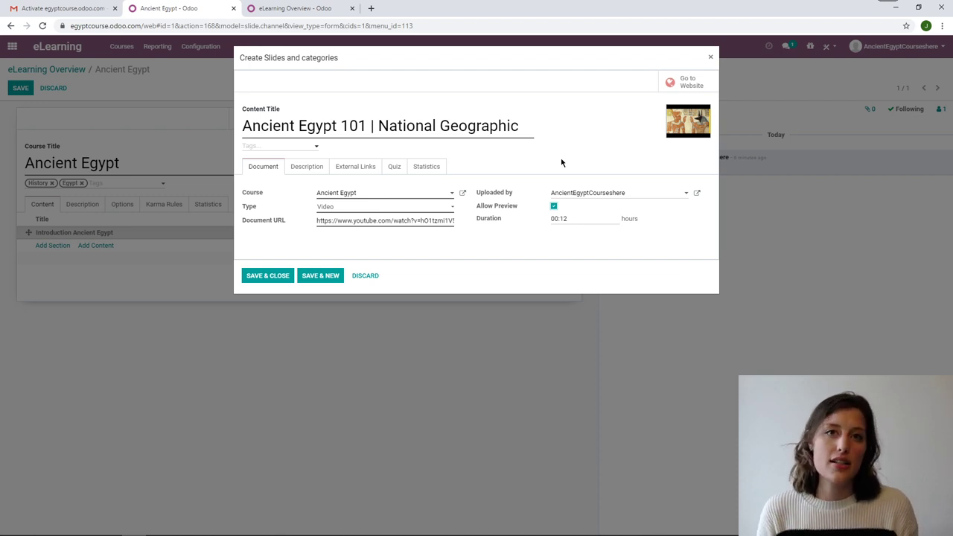
{"action": "left_click", "coordinate": [286, 275]}
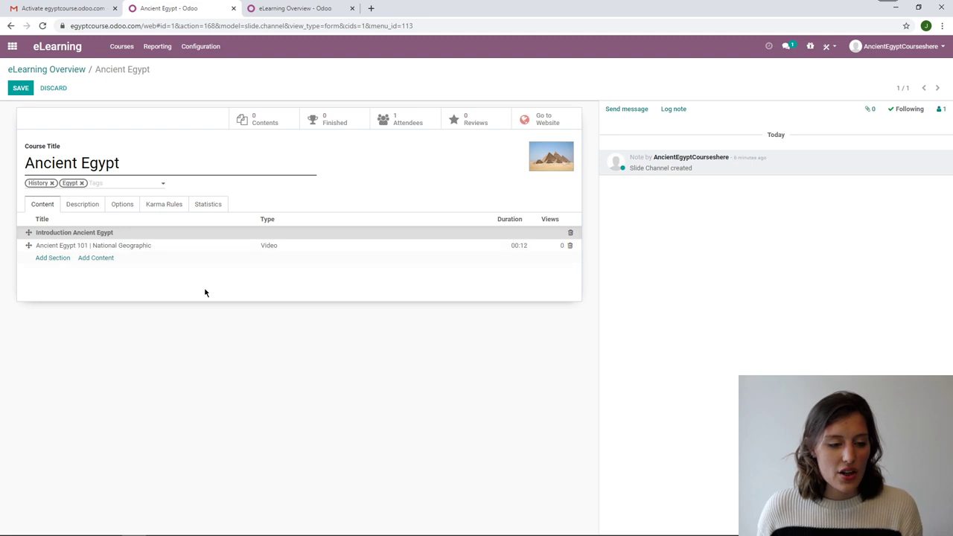
Add a section titled "Mummies" to the course content below the Ancient Egypt 101 video
{"action": "left_click", "coordinate": [103, 260]}
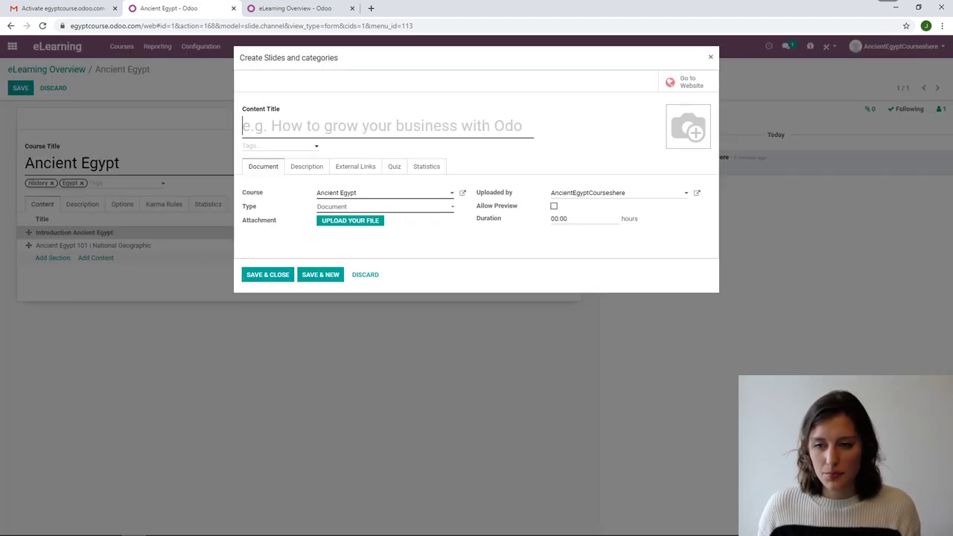
{"action": "left_click", "coordinate": [370, 276]}
{"action": "left_click", "coordinate": [53, 257]}
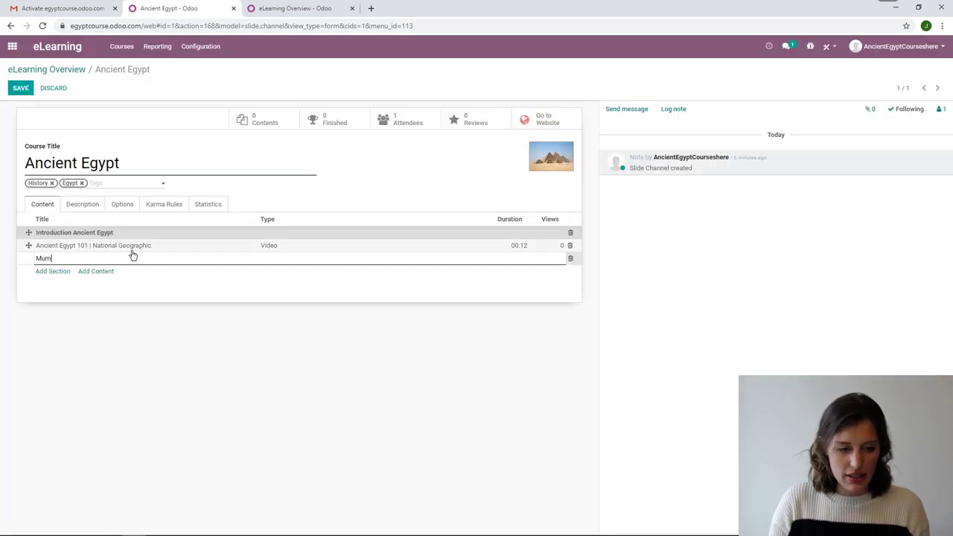
{"action": "type", "text": "Mummies"}
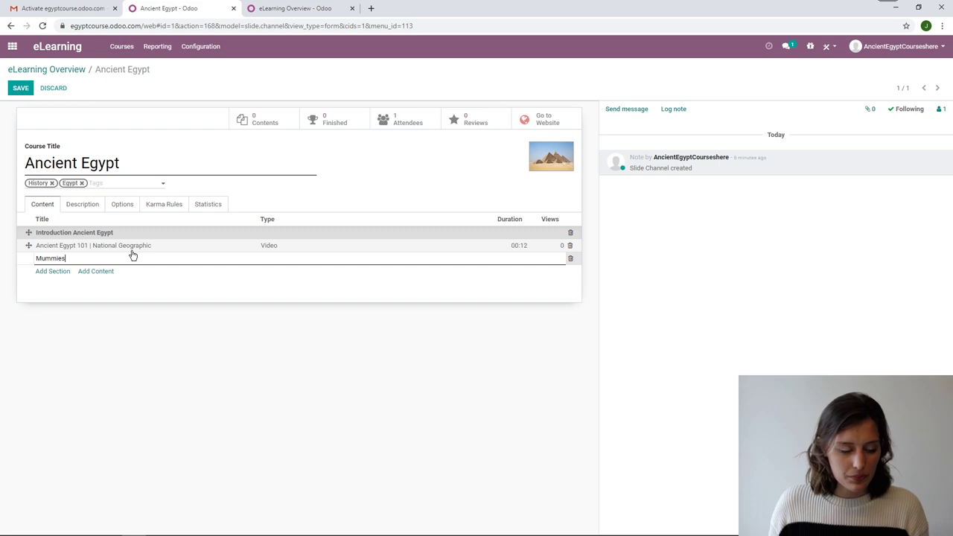
Add a content item titled "Mummies Unwrapped" under the Mummies section, using "4. infographic mummies" as its image
{"action": "left_click", "coordinate": [97, 272]}
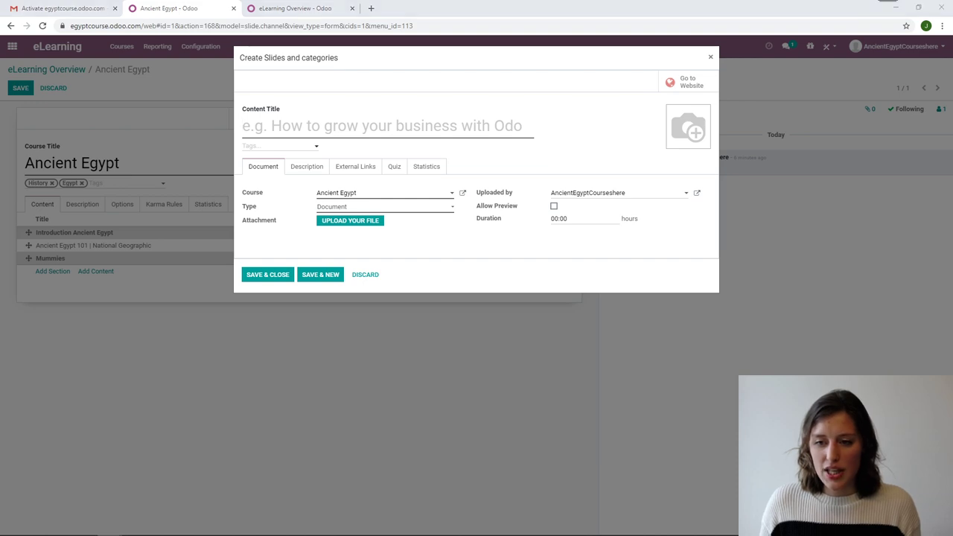
{"action": "type", "text": "Mummies Unwrapped"}
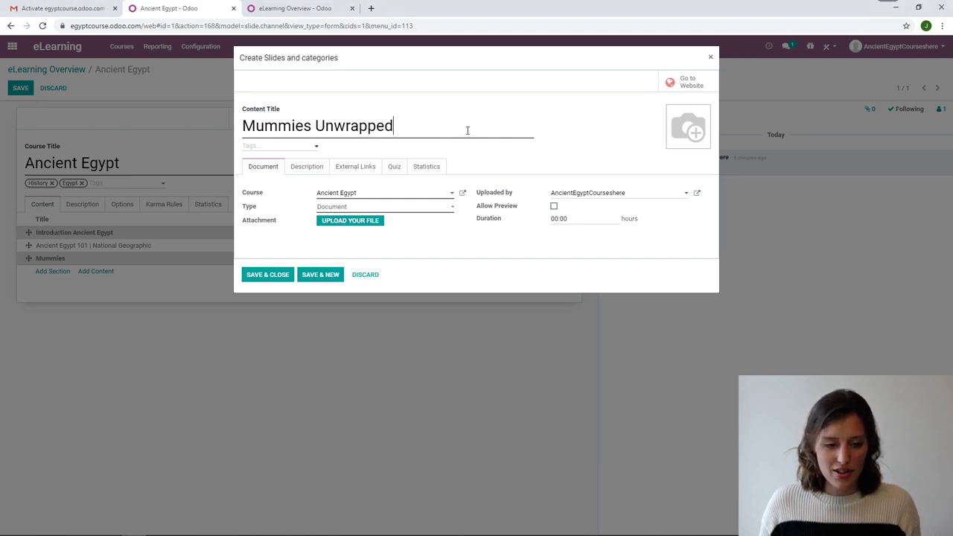
{"action": "left_click", "coordinate": [675, 117]}
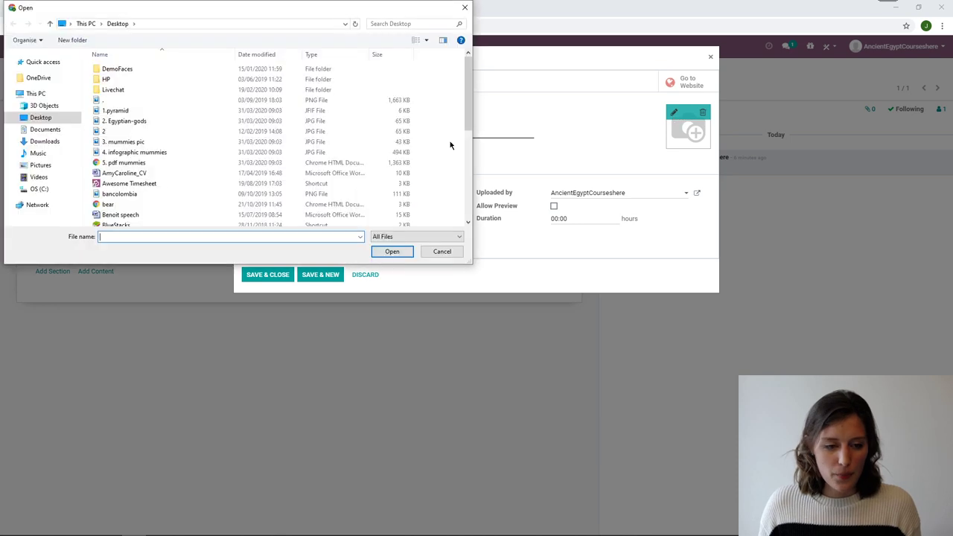
{"action": "left_click", "coordinate": [154, 142]}
{"action": "left_click", "coordinate": [154, 152]}
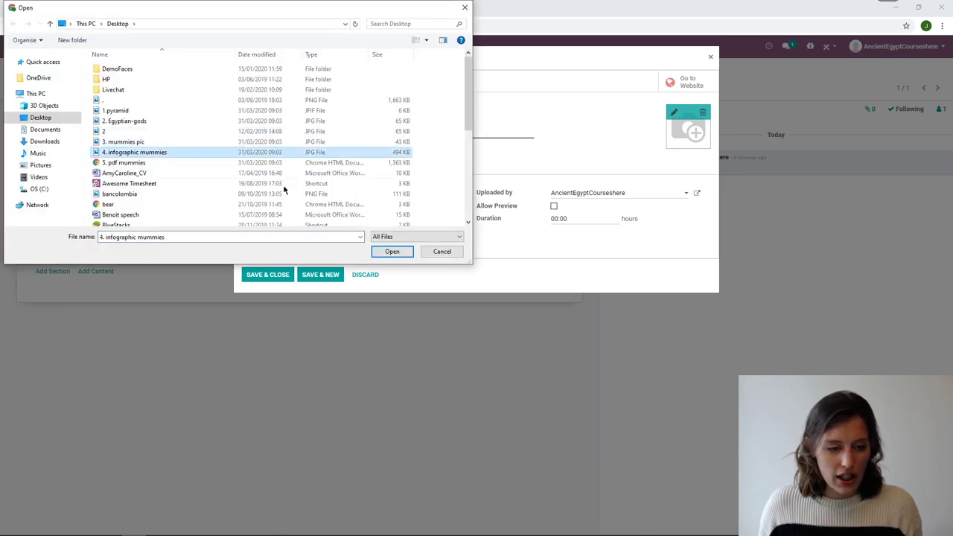
{"action": "left_click", "coordinate": [392, 251]}
Set the content type to Infographic with a duration of 1 hour, and save it while starting a new content item
{"action": "left_click", "coordinate": [384, 208]}
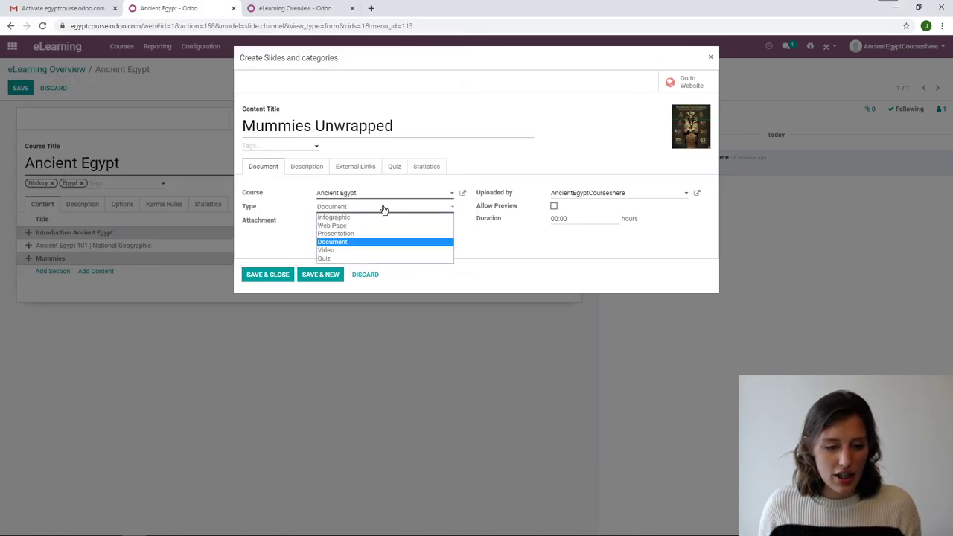
{"action": "left_click", "coordinate": [374, 217]}
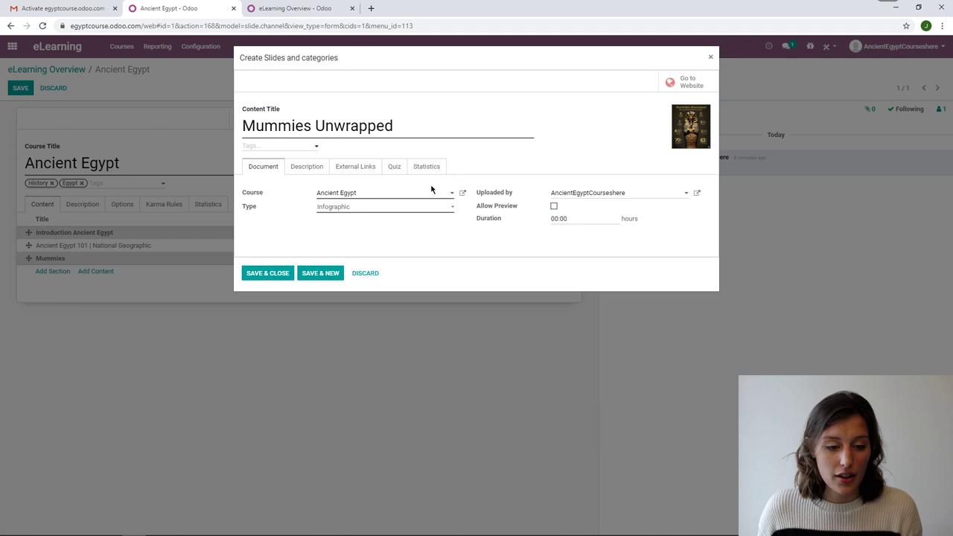
{"action": "left_click", "coordinate": [548, 219]}
{"action": "type", "text": "1"}
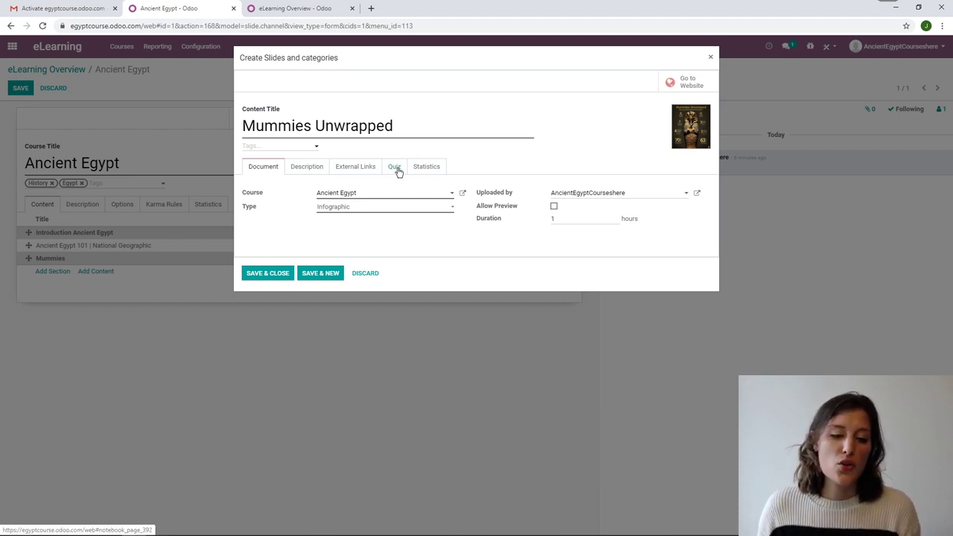
{"action": "left_click", "coordinate": [327, 281]}
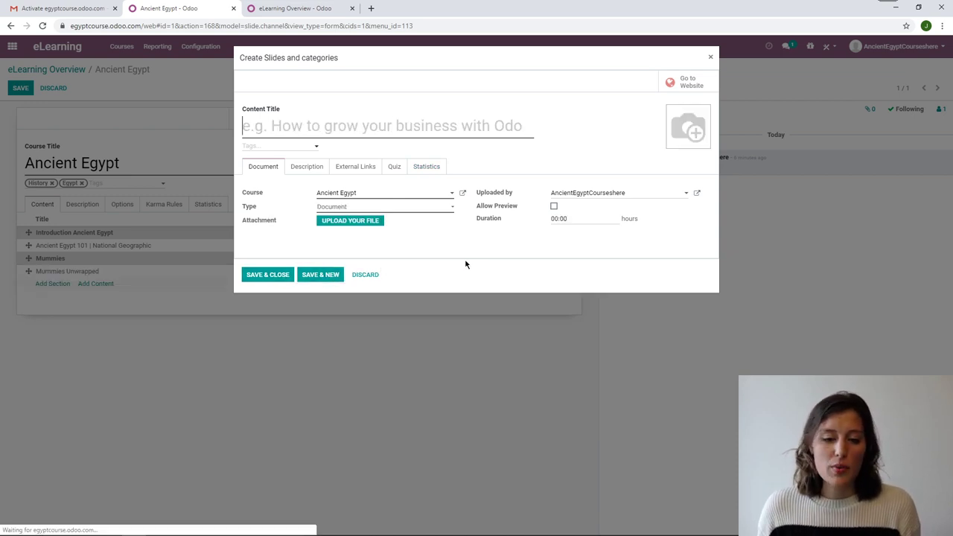
Give the new content item the image "3. mummies pic" and the title "Mummies advanced", without tags
{"action": "left_click", "coordinate": [675, 113]}
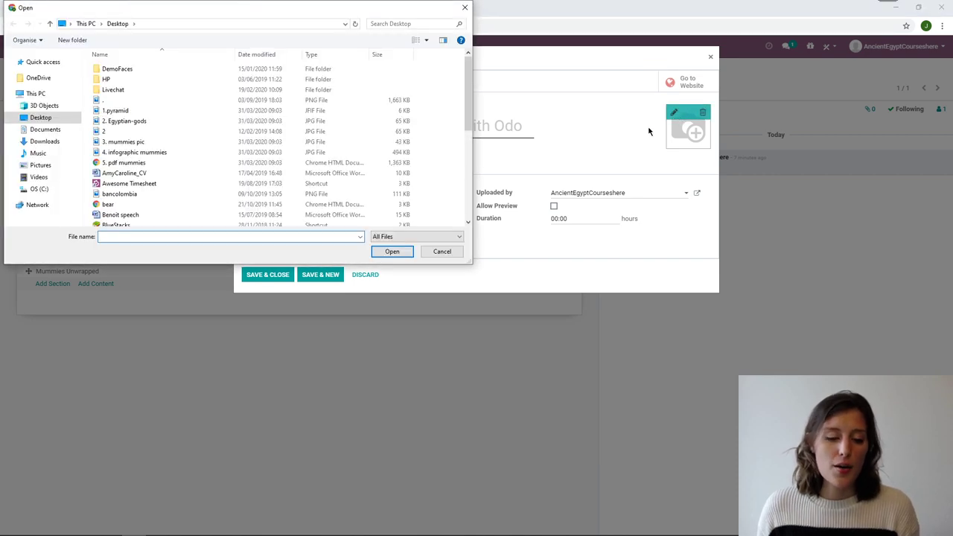
{"action": "left_click", "coordinate": [202, 142]}
{"action": "left_click", "coordinate": [393, 252]}
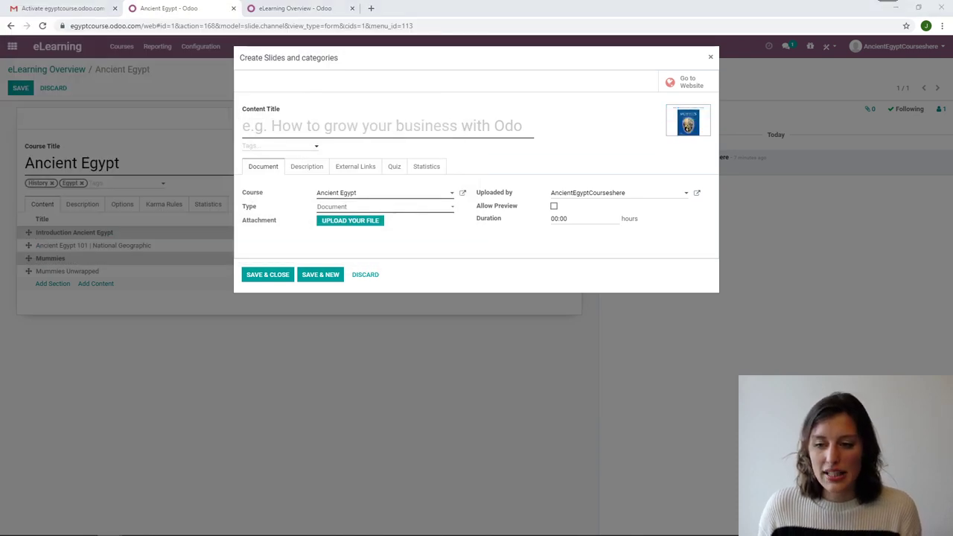
{"action": "left_click", "coordinate": [377, 131]}
{"action": "type", "text": "Mummies advanced"}
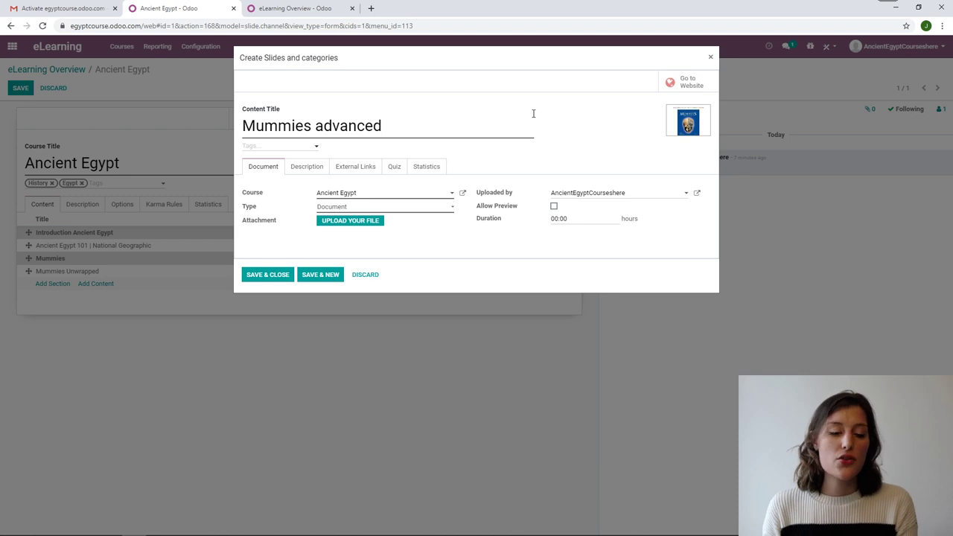
{"action": "left_click", "coordinate": [264, 148]}
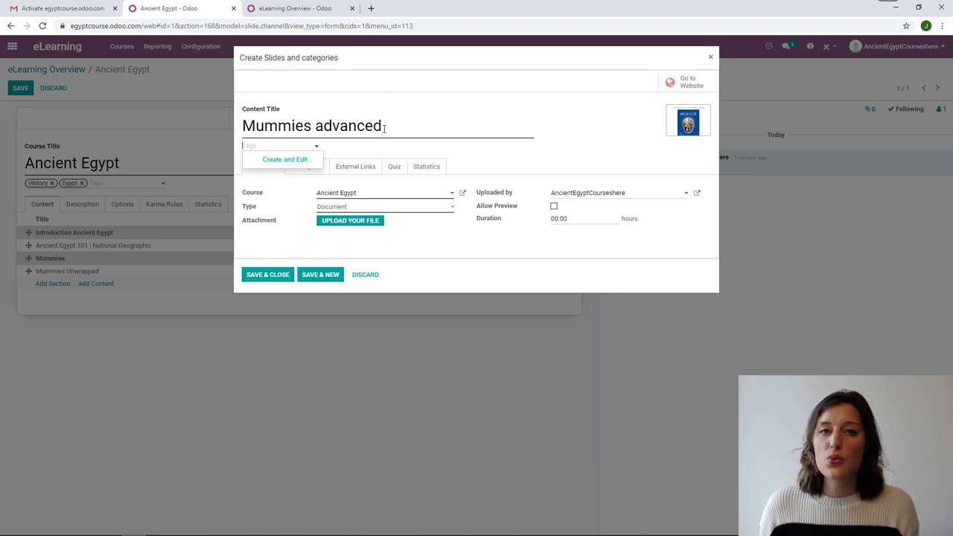
{"action": "left_click", "coordinate": [441, 114]}
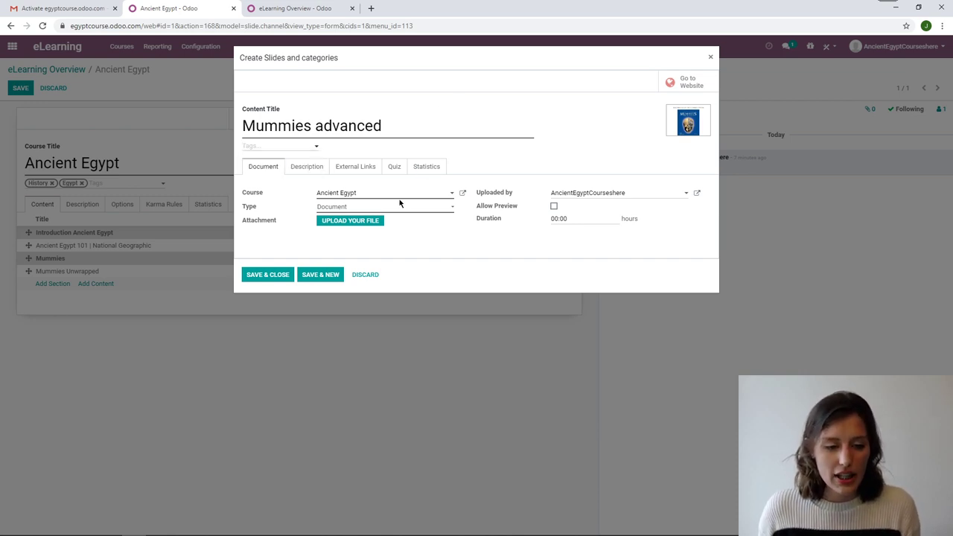
Attach the file "5. pdf mummies" to the Mummies advanced document
{"action": "left_click", "coordinate": [353, 223]}
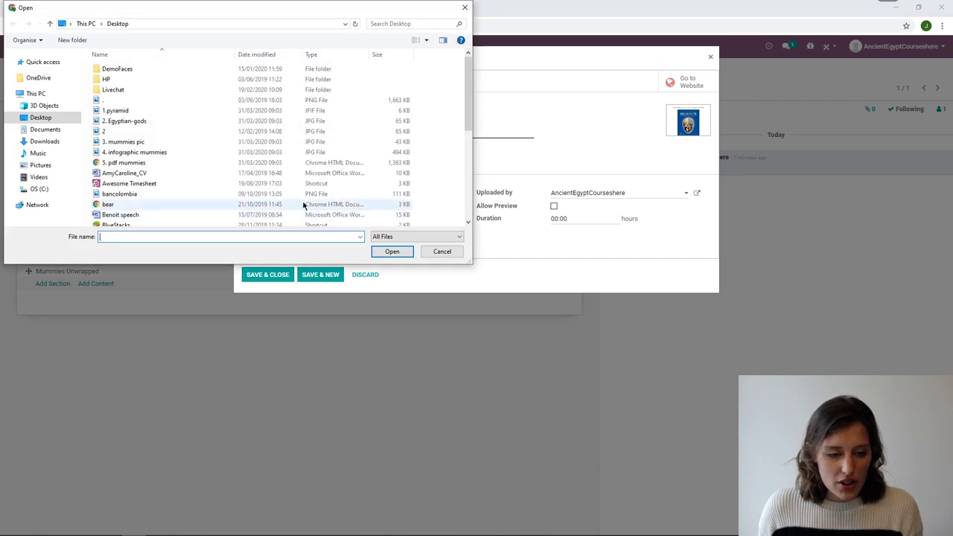
{"action": "left_click", "coordinate": [134, 164]}
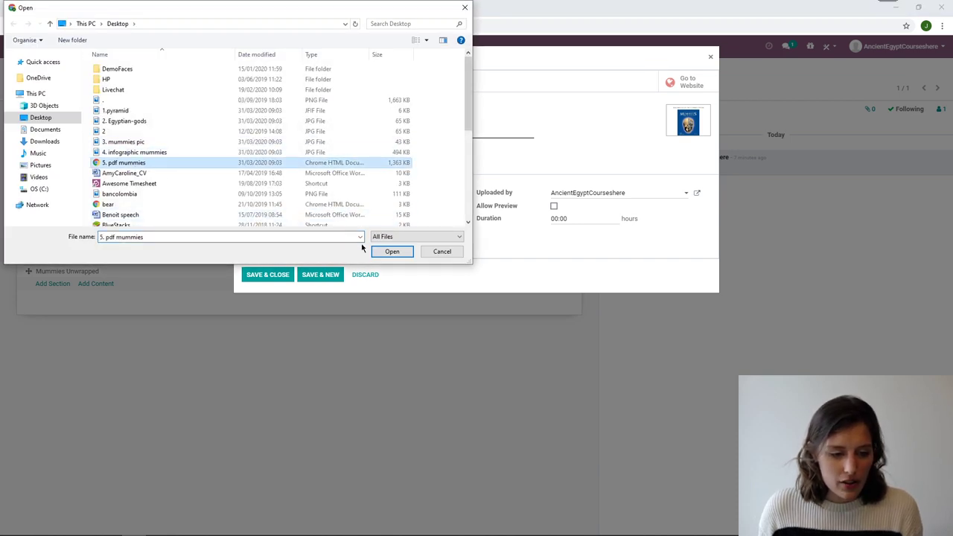
{"action": "left_click", "coordinate": [391, 252]}
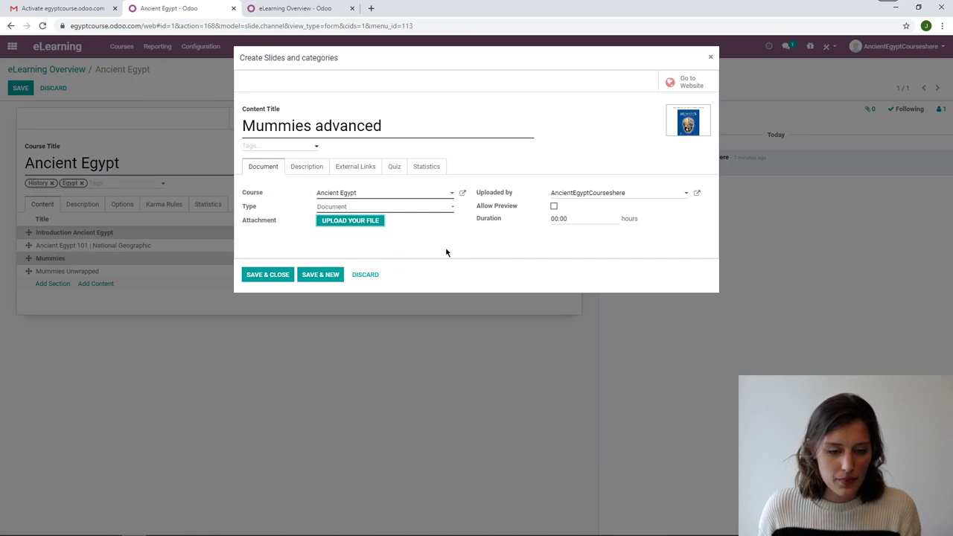
Describe the document as "Let's take a closer look at mummies", and save and close the content item
{"action": "left_click", "coordinate": [306, 168]}
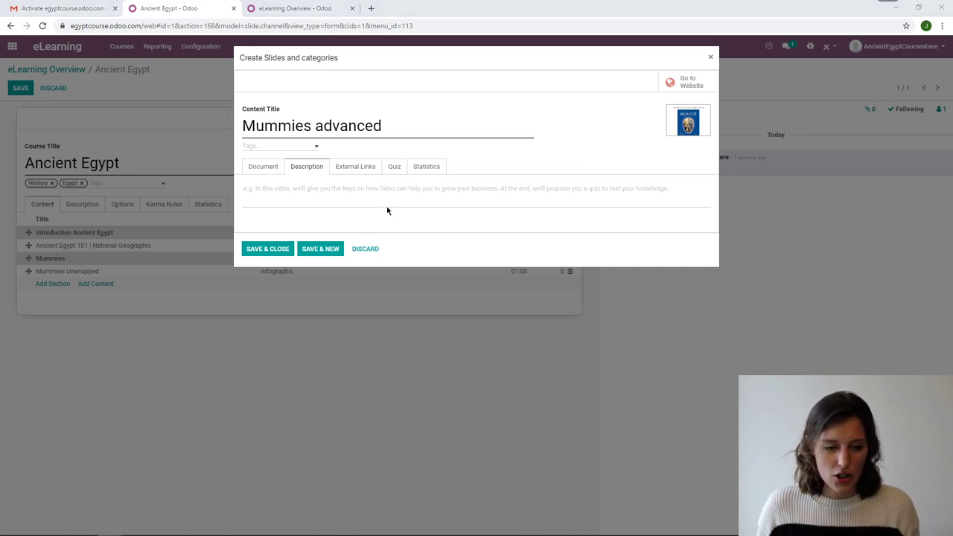
{"action": "left_click", "coordinate": [368, 195]}
{"action": "type", "text": "Let's take a closer look at mummies"}
{"action": "left_click", "coordinate": [261, 169]}
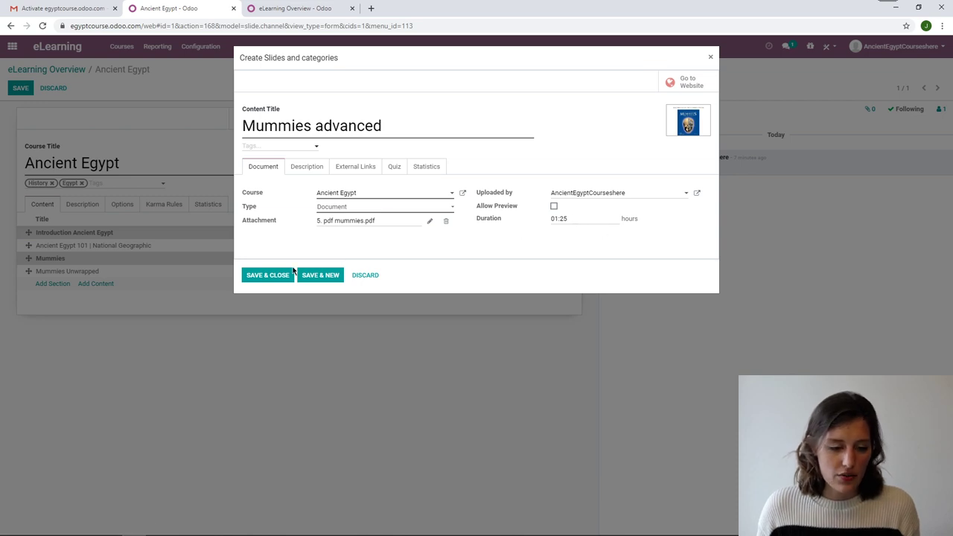
{"action": "left_click", "coordinate": [271, 275]}
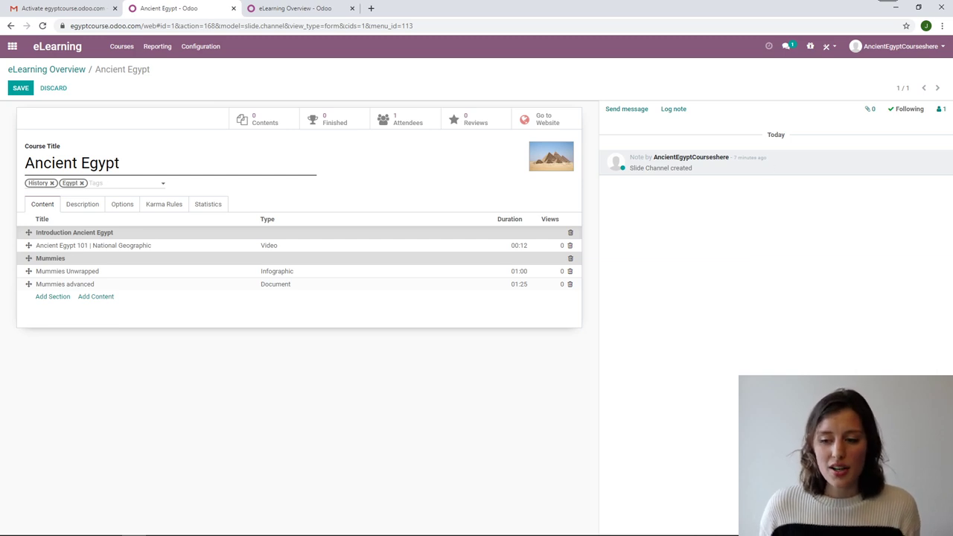
Save the Ancient Egypt course and publish it on its website page
{"action": "left_click", "coordinate": [20, 91]}
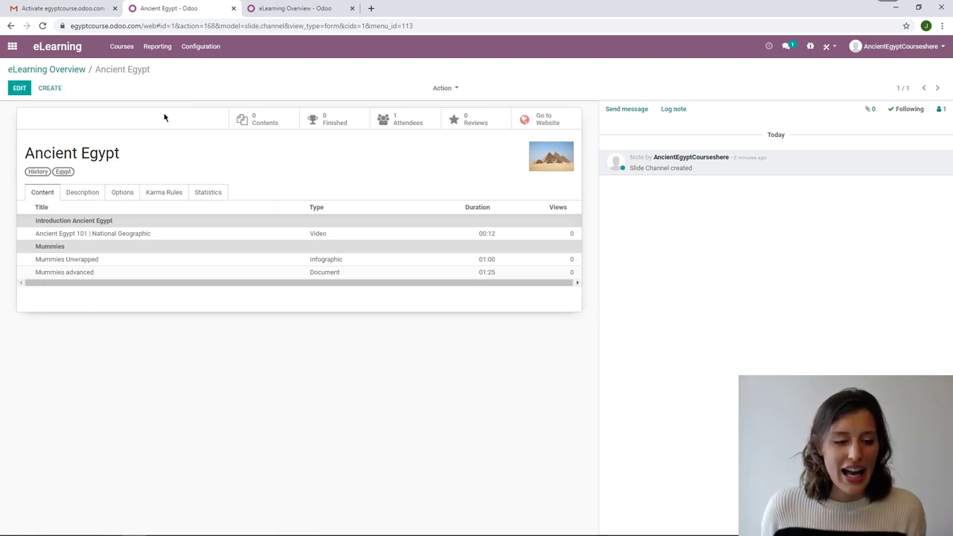
{"action": "left_click", "coordinate": [555, 123]}
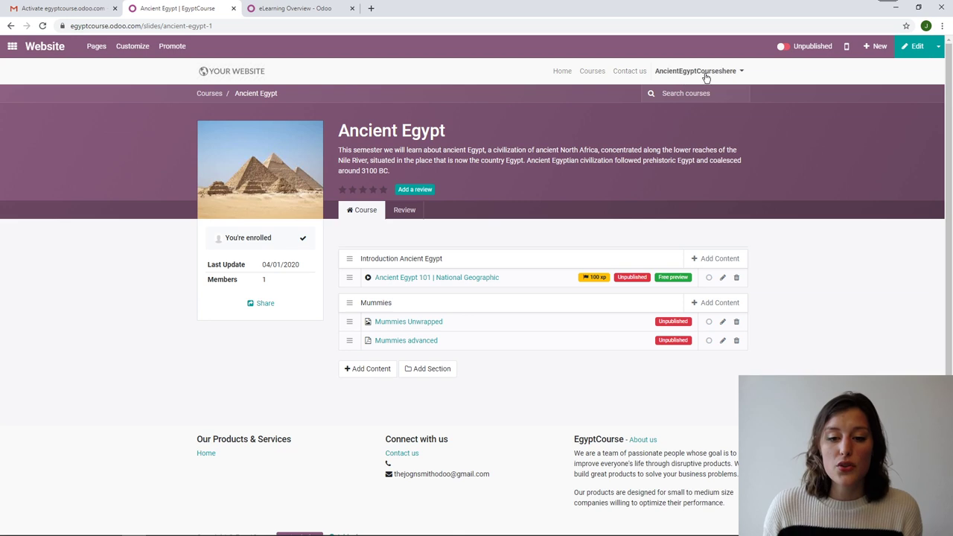
{"action": "left_click", "coordinate": [783, 49]}
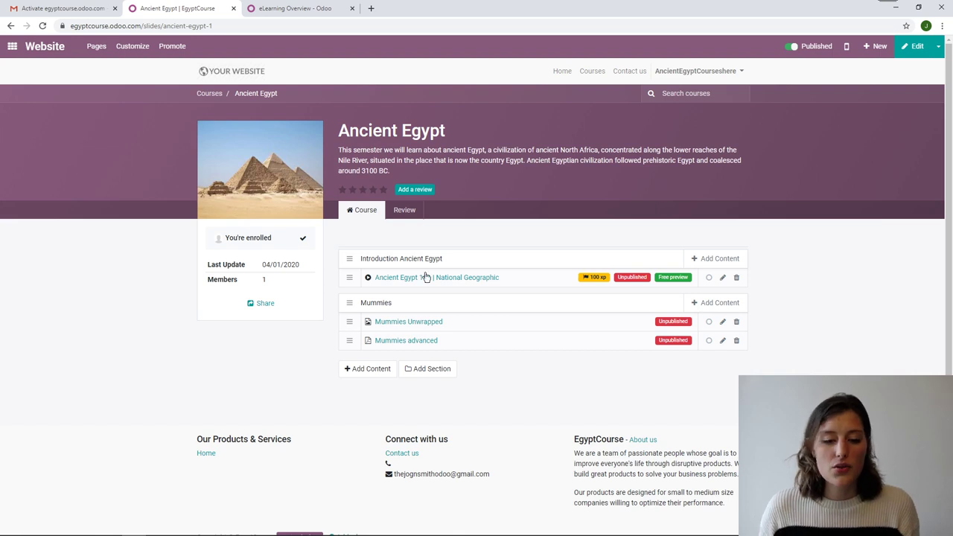
Open the Ancient Egypt 101 | National Geographic lesson on the website, pause the video, and publish the lesson
{"action": "left_click", "coordinate": [472, 281]}
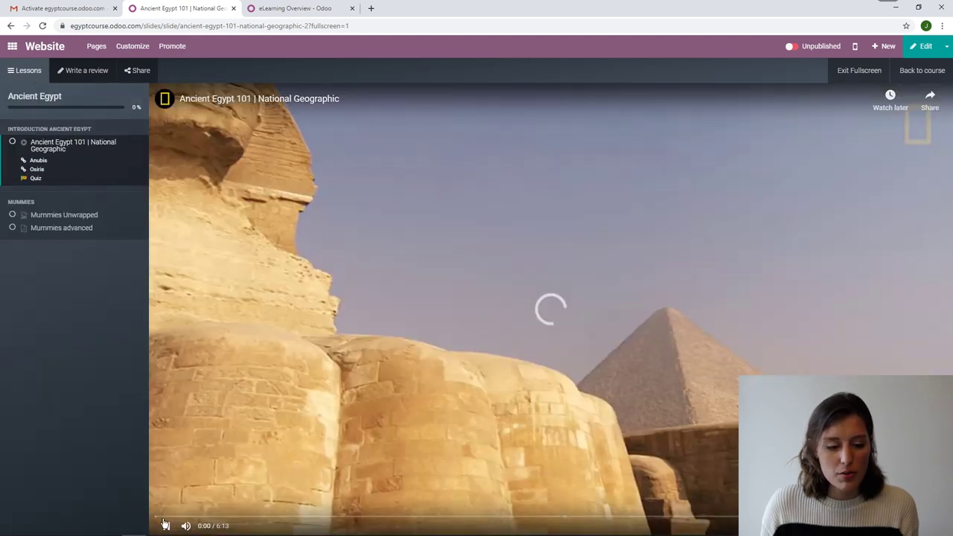
{"action": "left_click", "coordinate": [168, 521]}
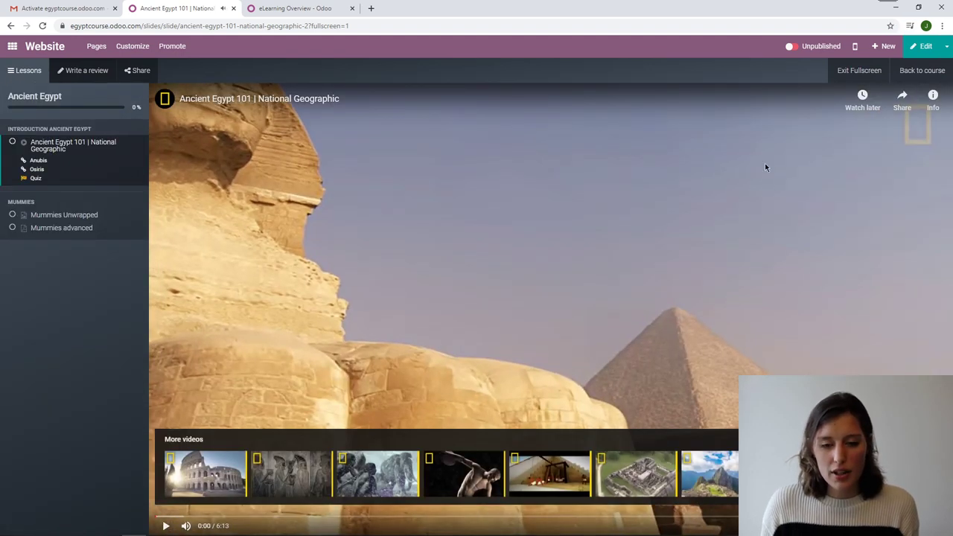
{"action": "left_click", "coordinate": [794, 54]}
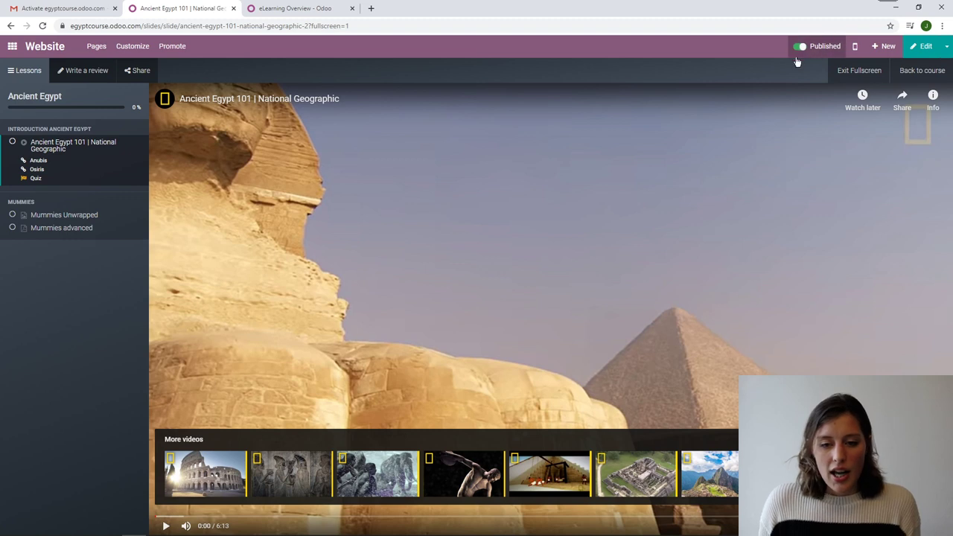
Take the lesson's quiz with the answers Pharaohs and Papyrus, check the answers, and continue to the next lesson
{"action": "left_click", "coordinate": [36, 181]}
{"action": "left_click", "coordinate": [302, 120]}
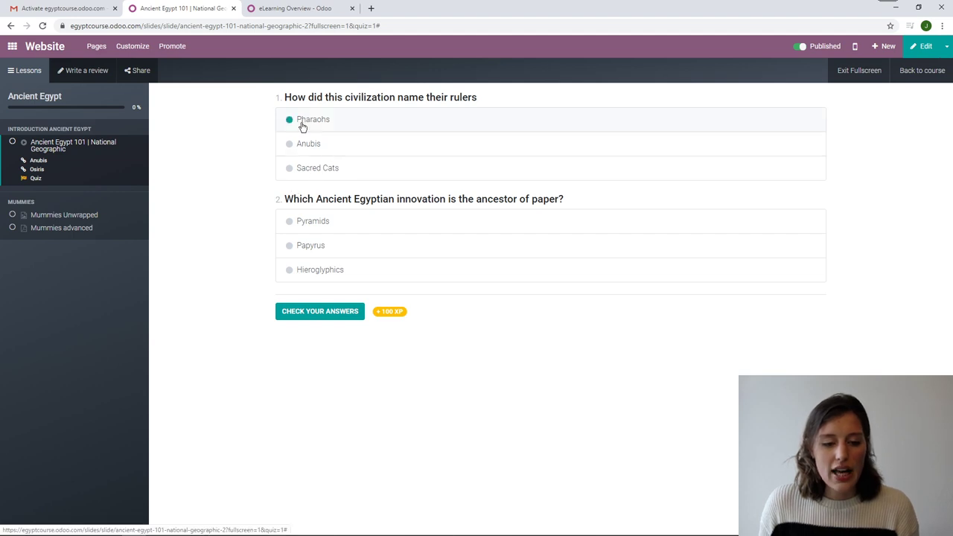
{"action": "left_click", "coordinate": [322, 253]}
{"action": "left_click", "coordinate": [314, 313]}
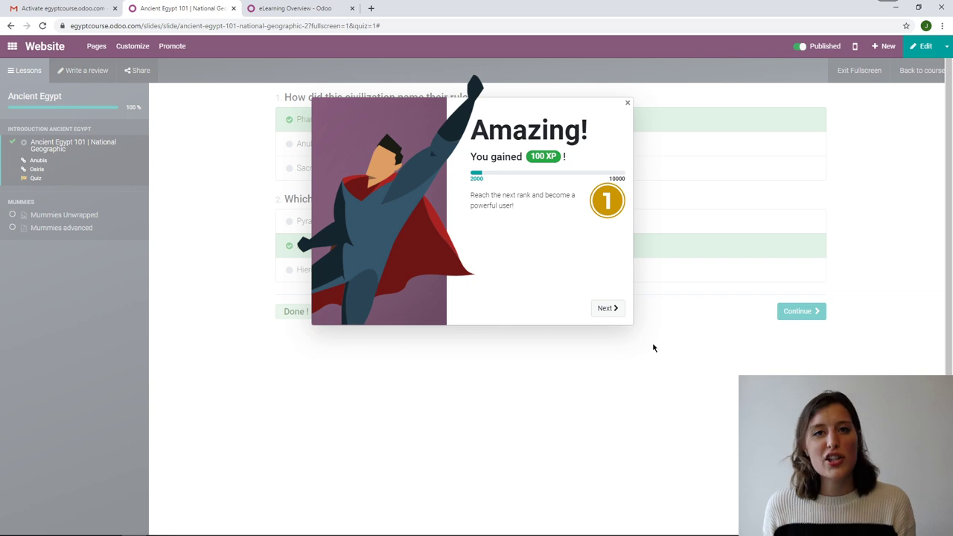
{"action": "left_click", "coordinate": [607, 309]}
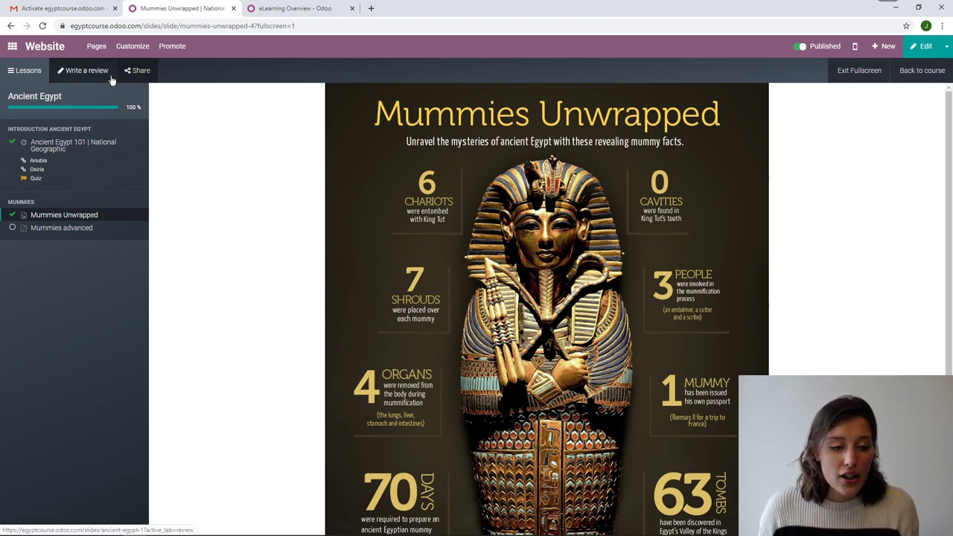
Return to the course page and send a five-star review with the message "I love it!"
{"action": "left_click", "coordinate": [929, 71]}
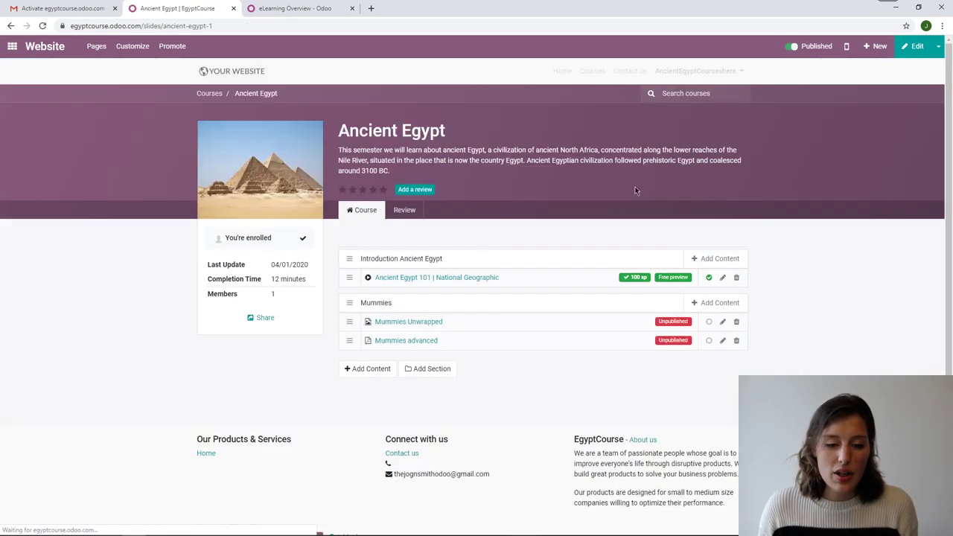
{"action": "left_click", "coordinate": [404, 210]}
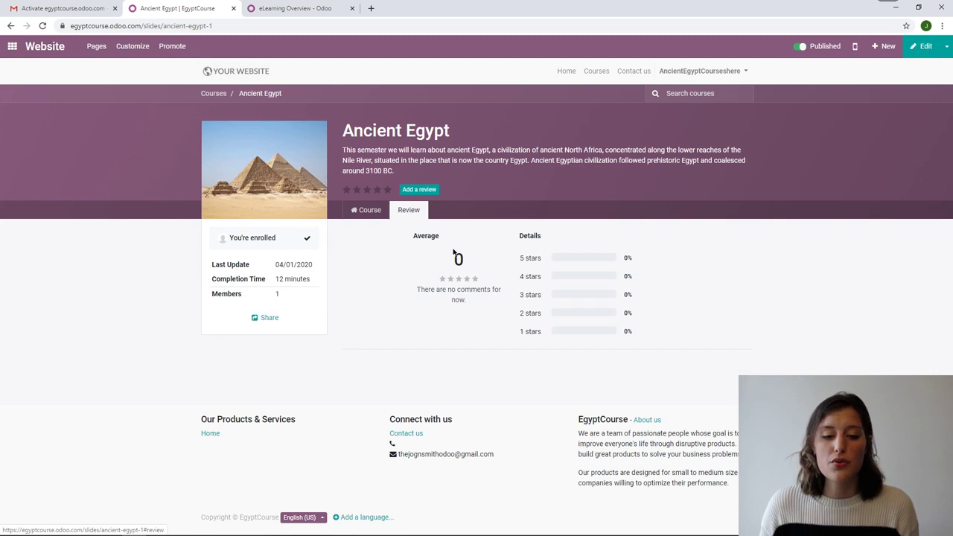
{"action": "left_click", "coordinate": [428, 190]}
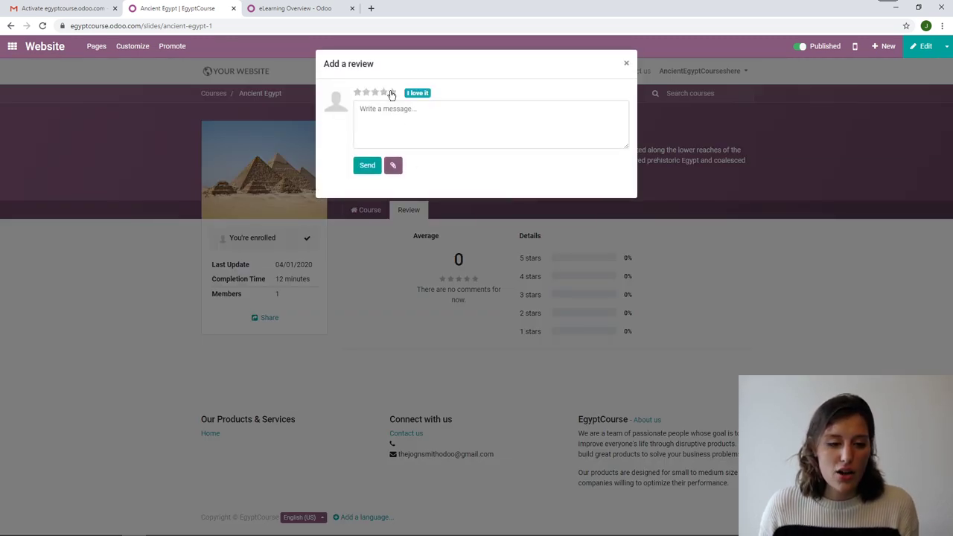
{"action": "left_click", "coordinate": [426, 110]}
{"action": "type", "text": "I love it!"}
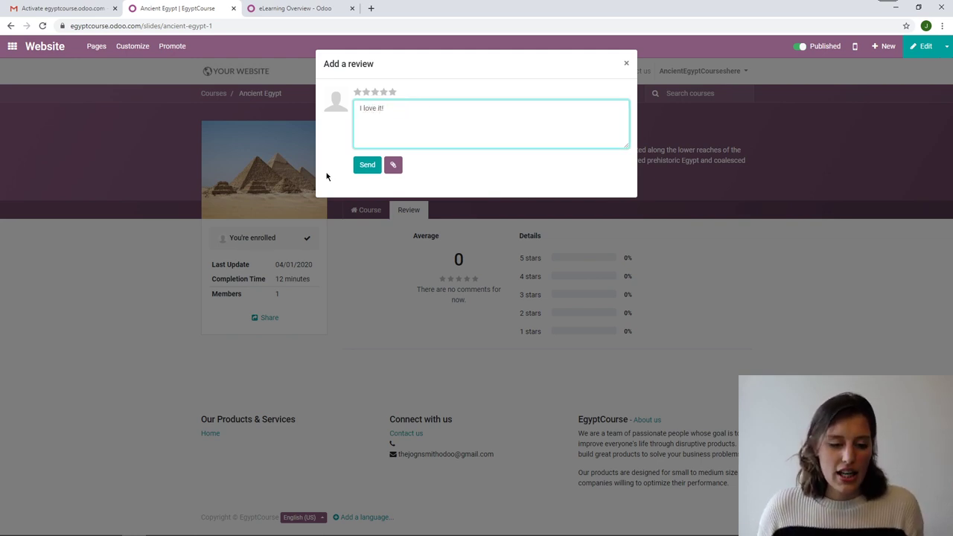
{"action": "left_click", "coordinate": [367, 165]}
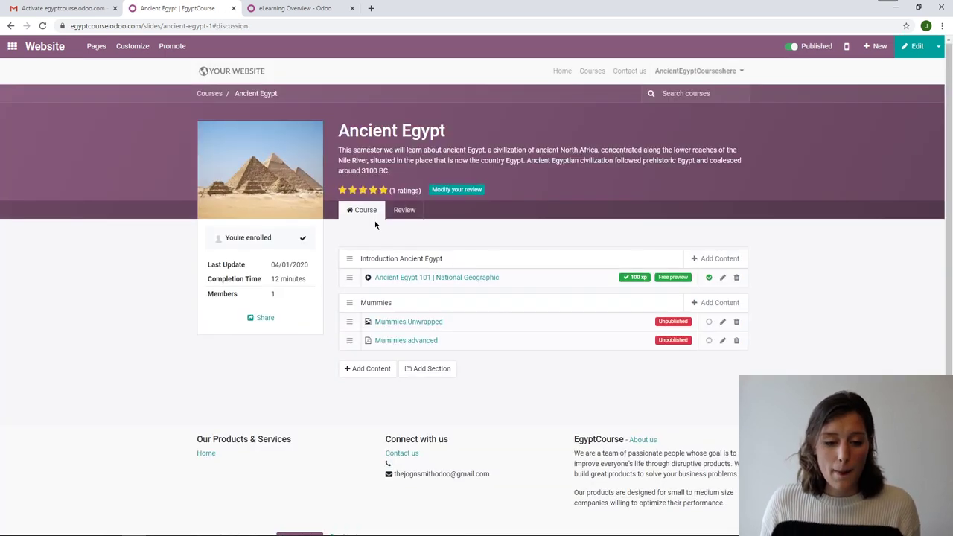
Open the Mummies Unwrapped lesson from the course page and publish it
{"action": "left_click", "coordinate": [424, 322]}
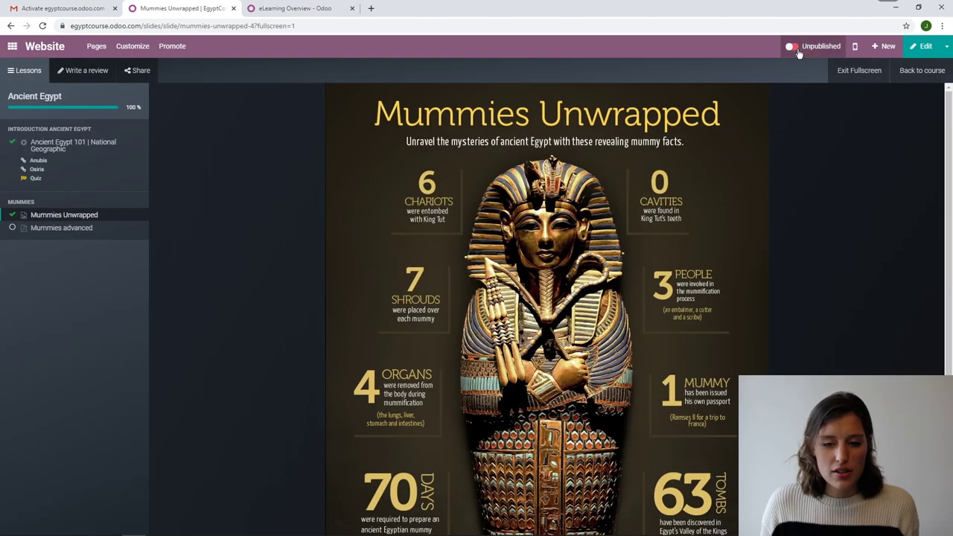
{"action": "left_click", "coordinate": [796, 47]}
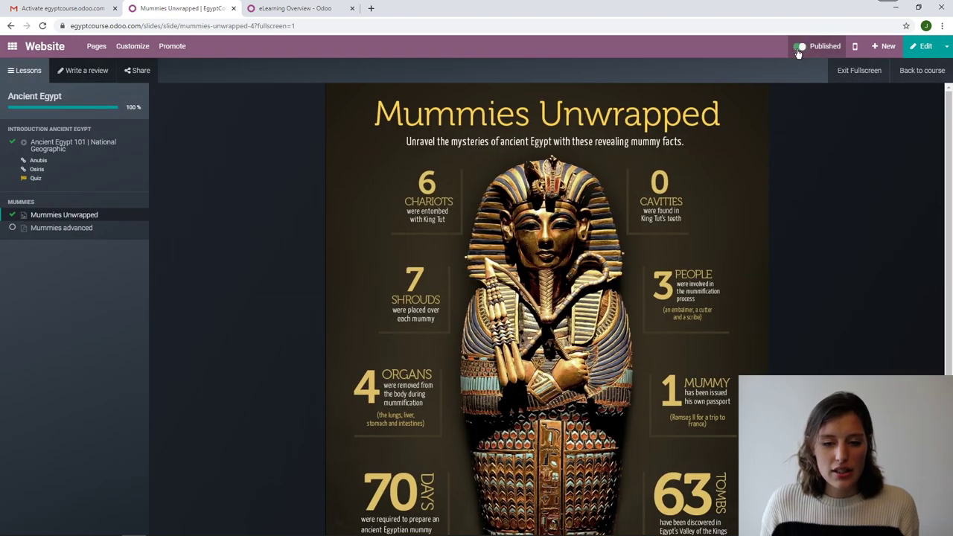
View the Mummies advanced lesson and return to the Ancient Egypt course page
{"action": "left_click", "coordinate": [58, 231]}
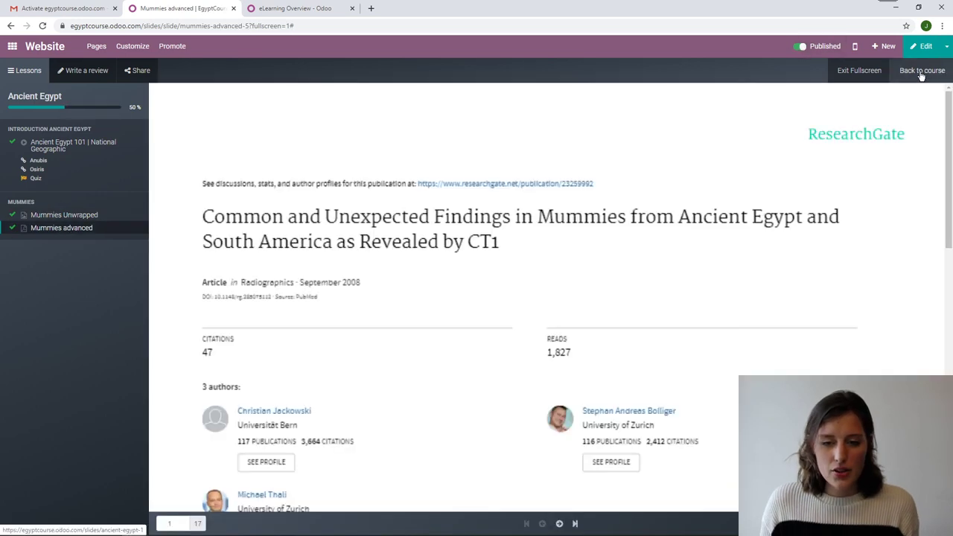
{"action": "left_click", "coordinate": [923, 73]}
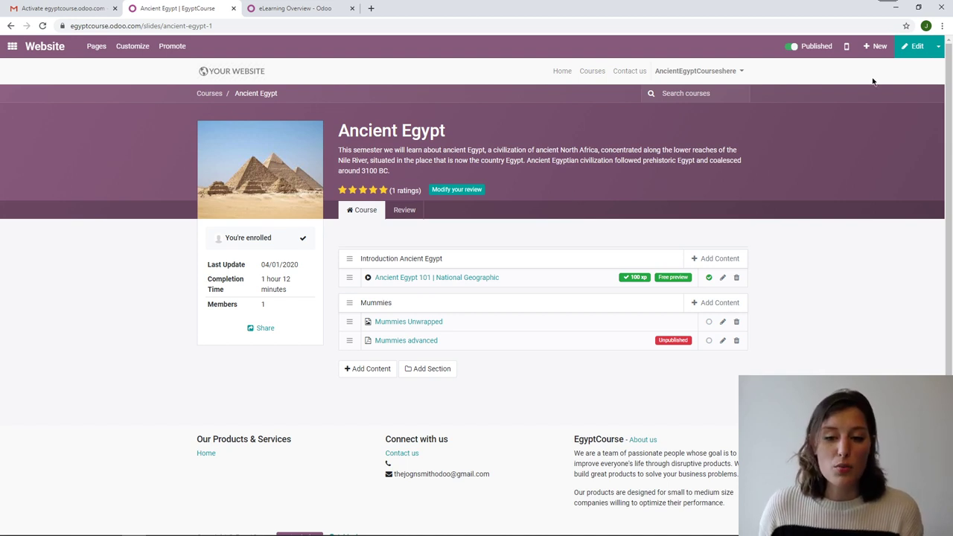
Check the course page in the mobile preview, including its navigation menu and lesson list, and close the preview
{"action": "left_click", "coordinate": [847, 48]}
{"action": "scroll", "coordinate": [496, 179], "scroll_direction": "down", "scroll_amount": 3}
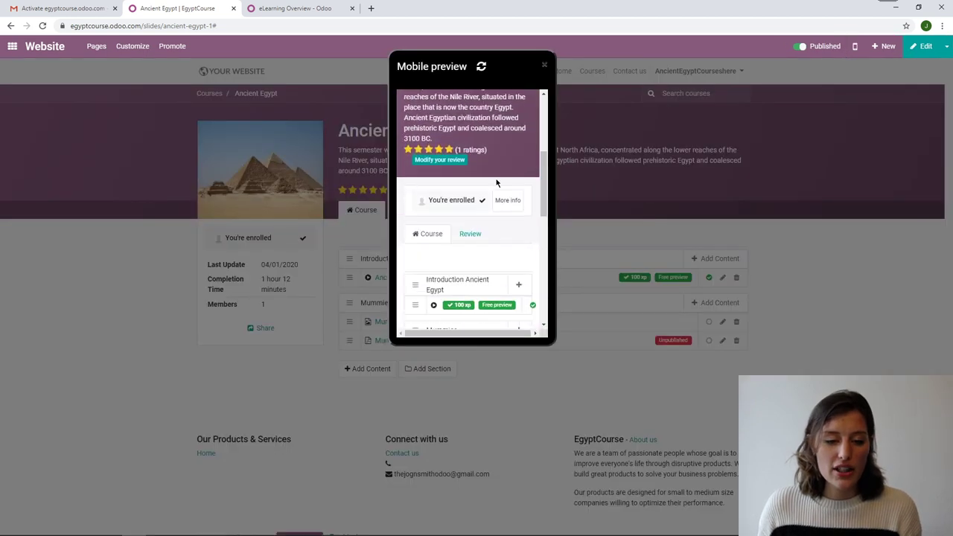
{"action": "scroll", "coordinate": [497, 182], "scroll_direction": "down", "scroll_amount": 5}
{"action": "scroll", "coordinate": [496, 183], "scroll_direction": "up", "scroll_amount": 10}
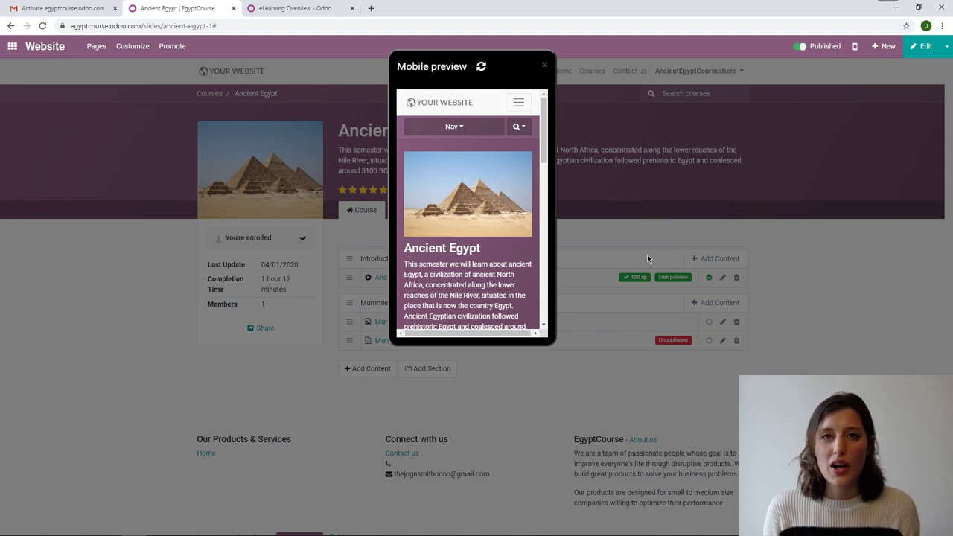
{"action": "scroll", "coordinate": [484, 191], "scroll_direction": "down", "scroll_amount": 5}
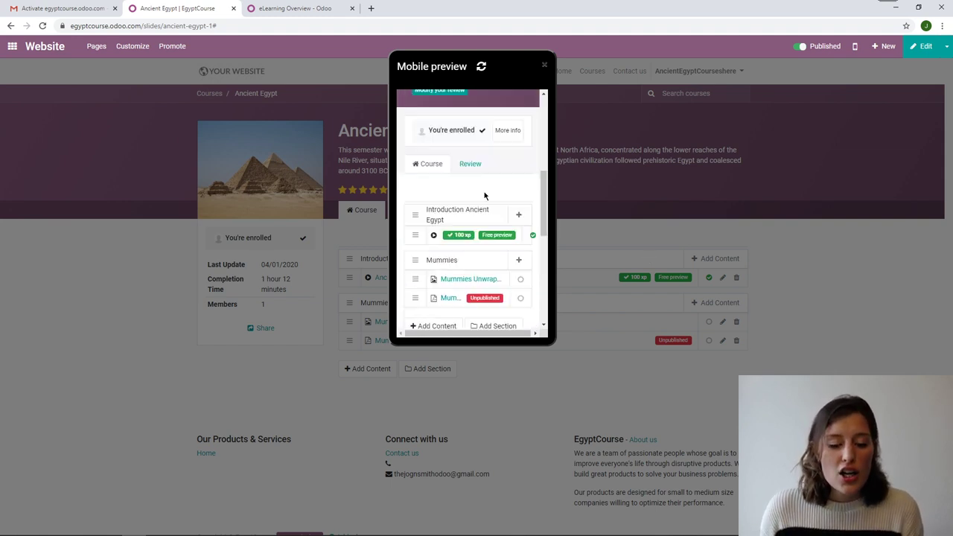
{"action": "scroll", "coordinate": [484, 196], "scroll_direction": "up", "scroll_amount": 5}
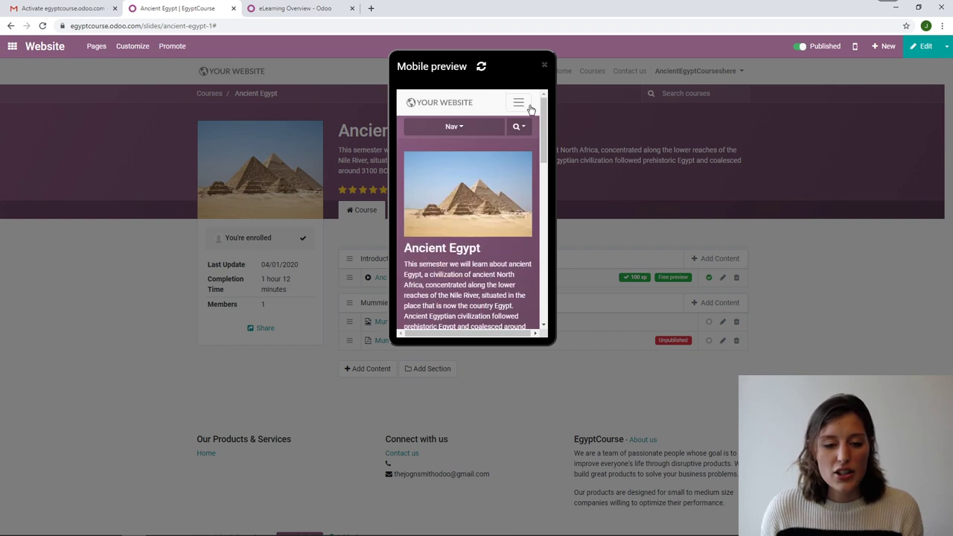
{"action": "left_click", "coordinate": [521, 108]}
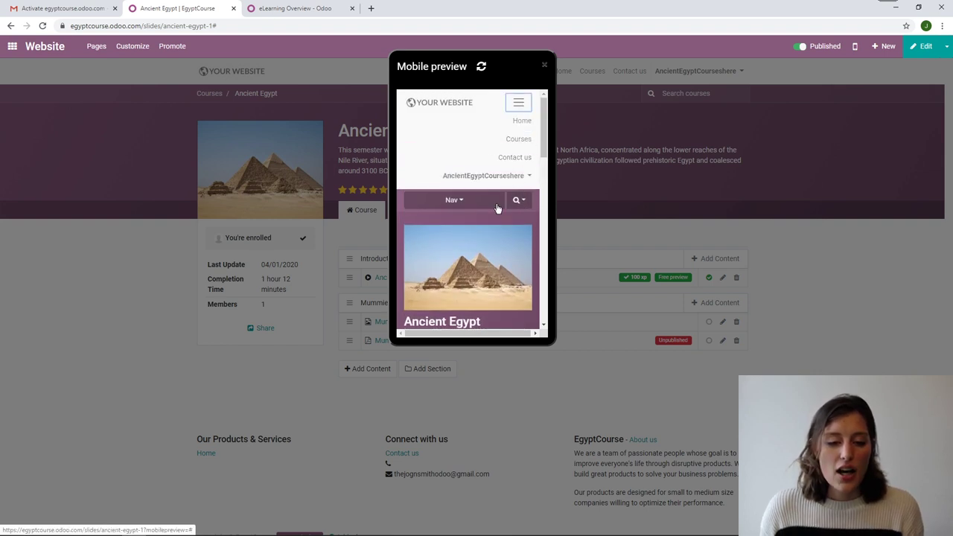
{"action": "scroll", "coordinate": [500, 207], "scroll_direction": "down", "scroll_amount": 5}
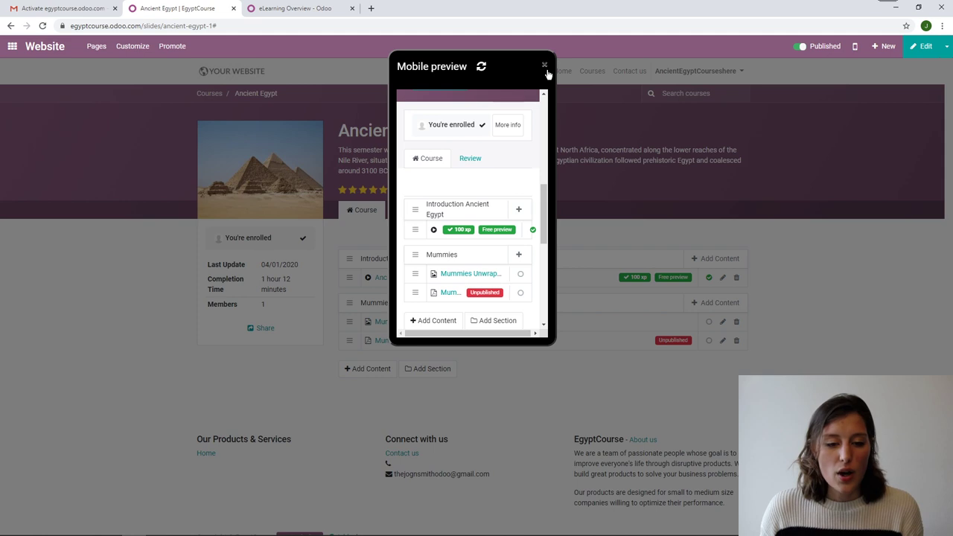
{"action": "left_click", "coordinate": [545, 66]}
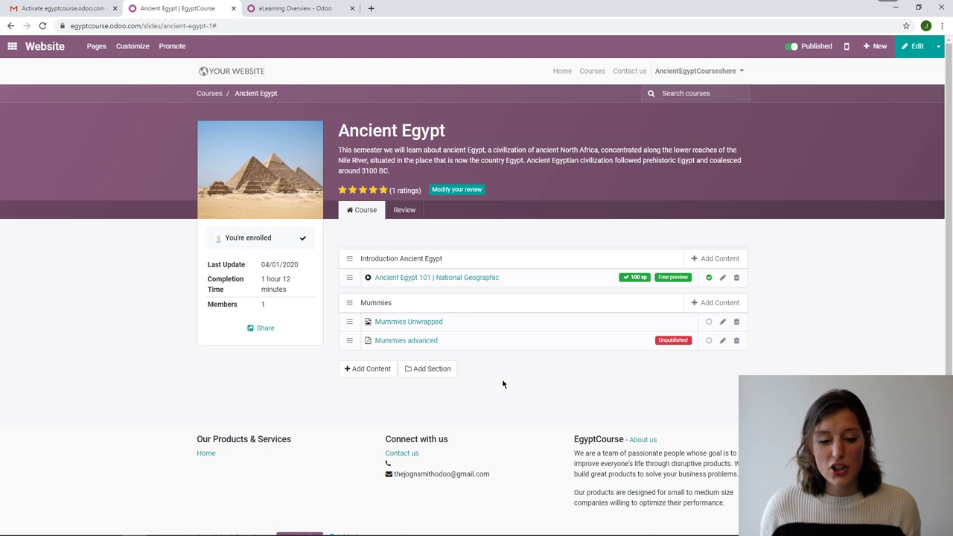
Look over the course page in the website editor with its building blocks, and discard the edits
{"action": "left_click", "coordinate": [907, 50]}
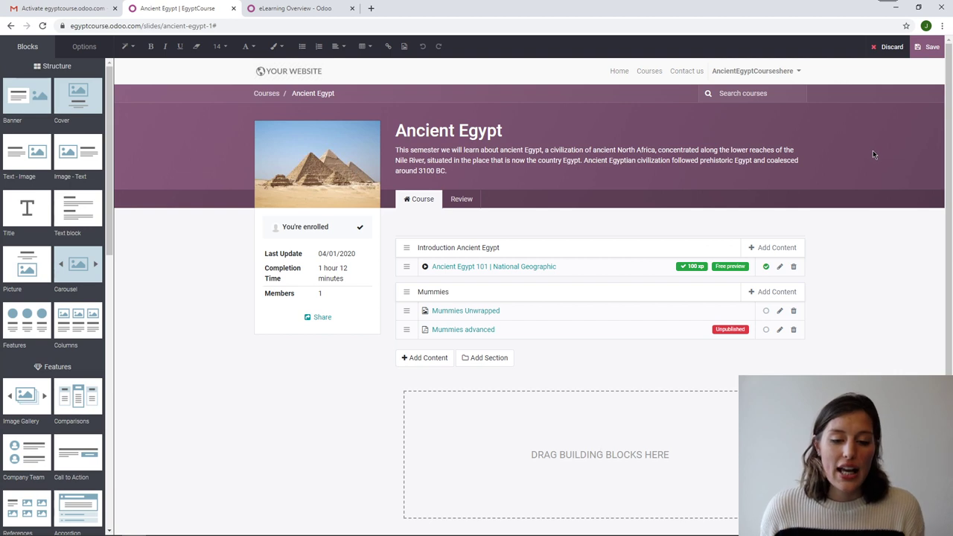
{"action": "left_click", "coordinate": [602, 169]}
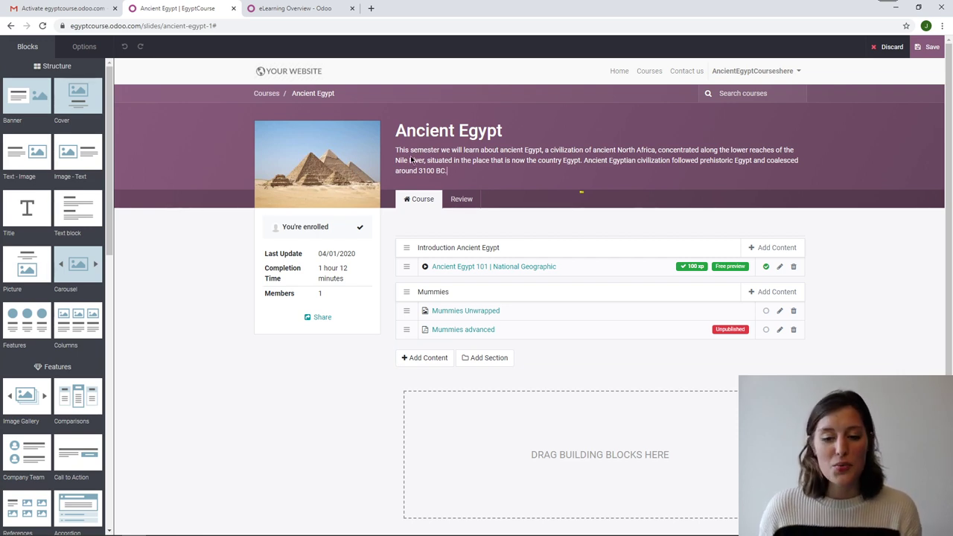
{"action": "left_click", "coordinate": [888, 47]}
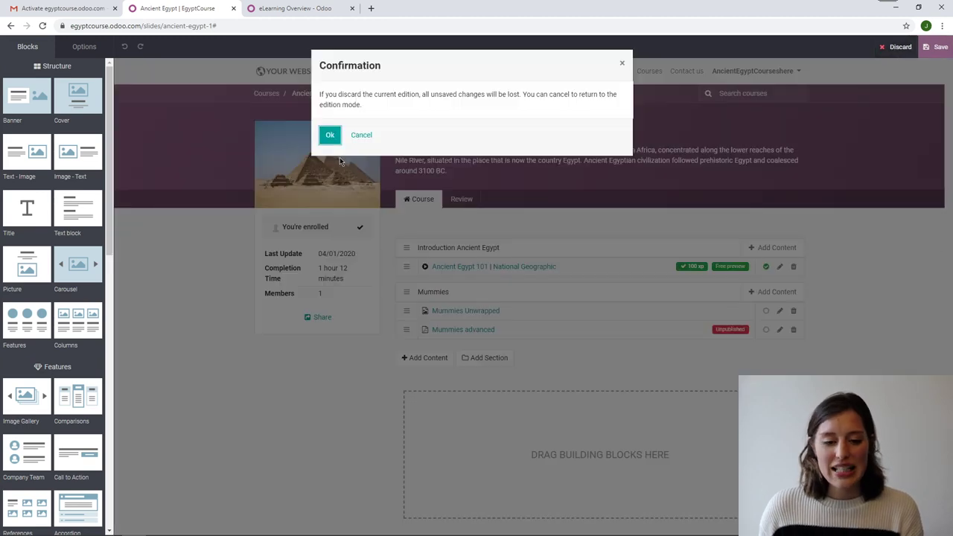
{"action": "left_click", "coordinate": [330, 135]}
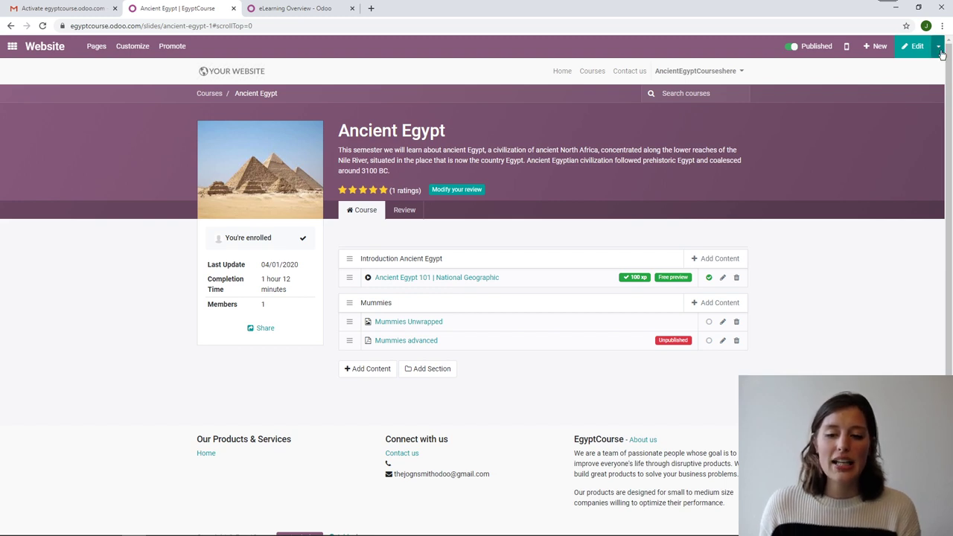
Open the Ancient Egypt course record in the backend
{"action": "left_click", "coordinate": [940, 50]}
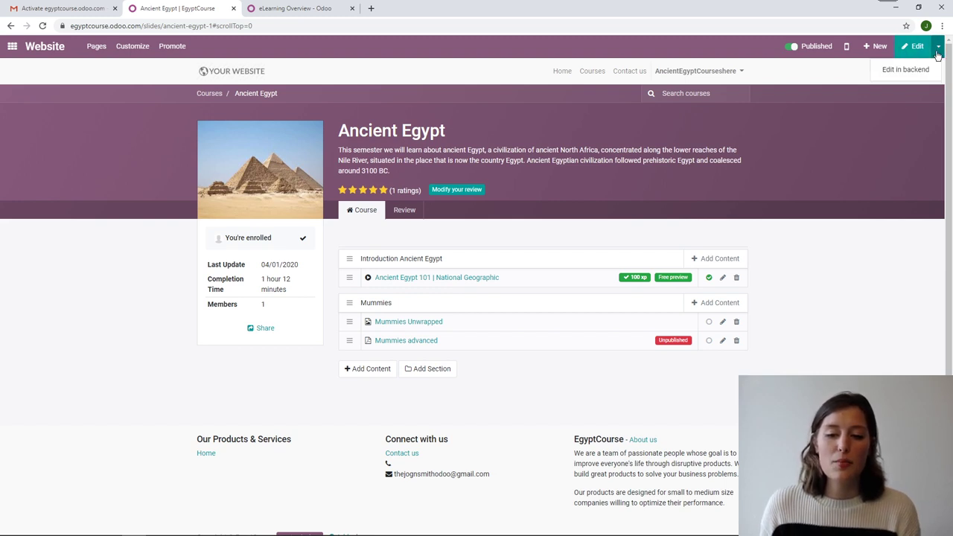
{"action": "left_click", "coordinate": [919, 72]}
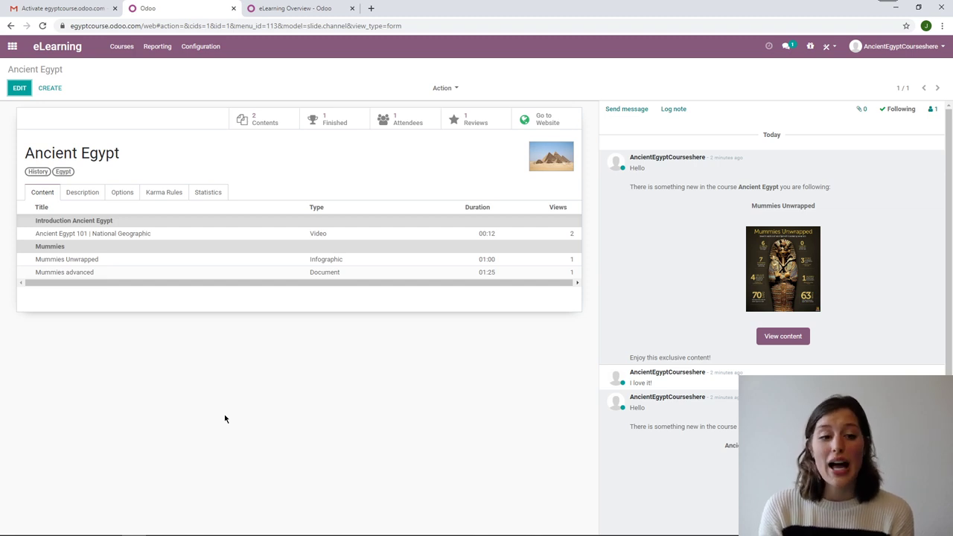
Switch to the other eLearning database in full screen and open its eLearning settings
{"action": "left_click", "coordinate": [285, 10]}
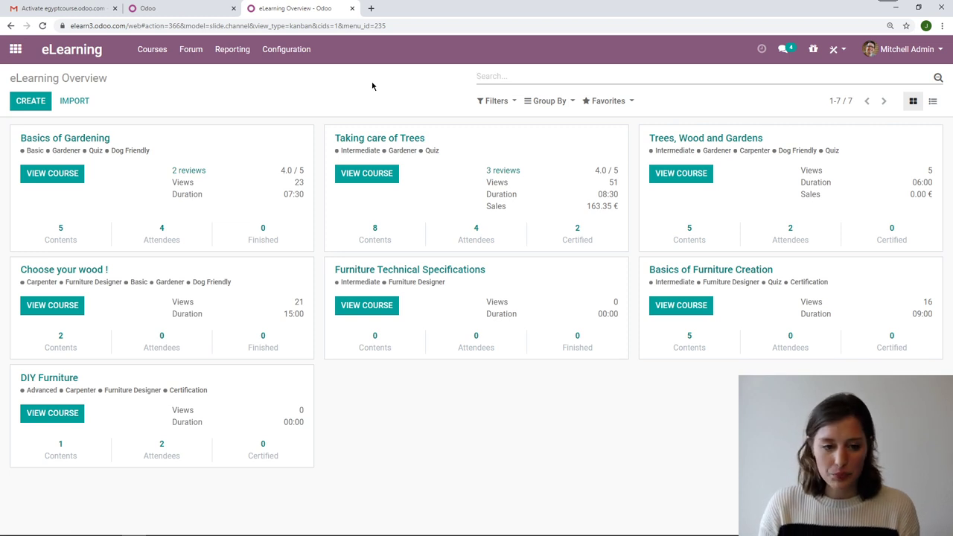
{"action": "key", "text": "F11"}
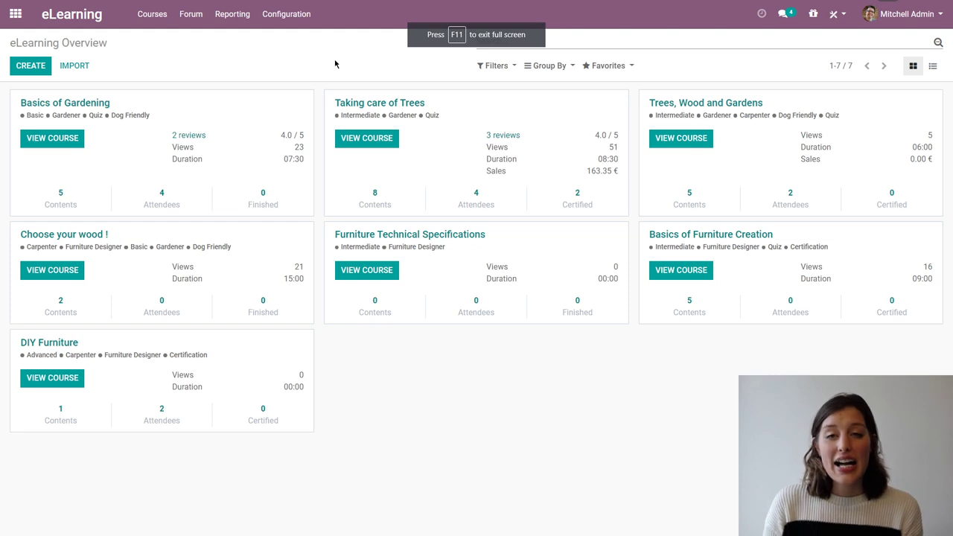
{"action": "left_click", "coordinate": [294, 26]}
{"action": "left_click", "coordinate": [294, 40]}
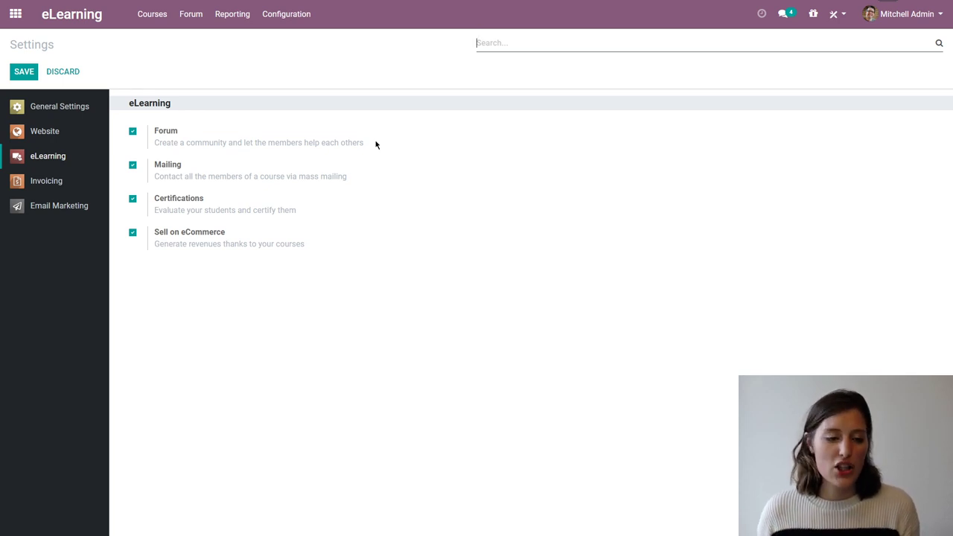
Return to the courses overview and open the Basics of Gardening course for editing
{"action": "left_click", "coordinate": [148, 20]}
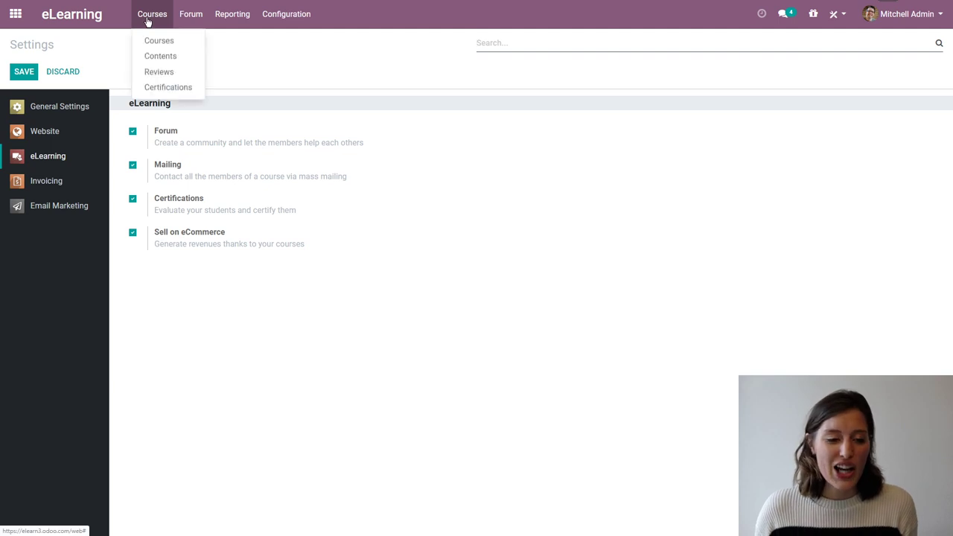
{"action": "left_click", "coordinate": [149, 39]}
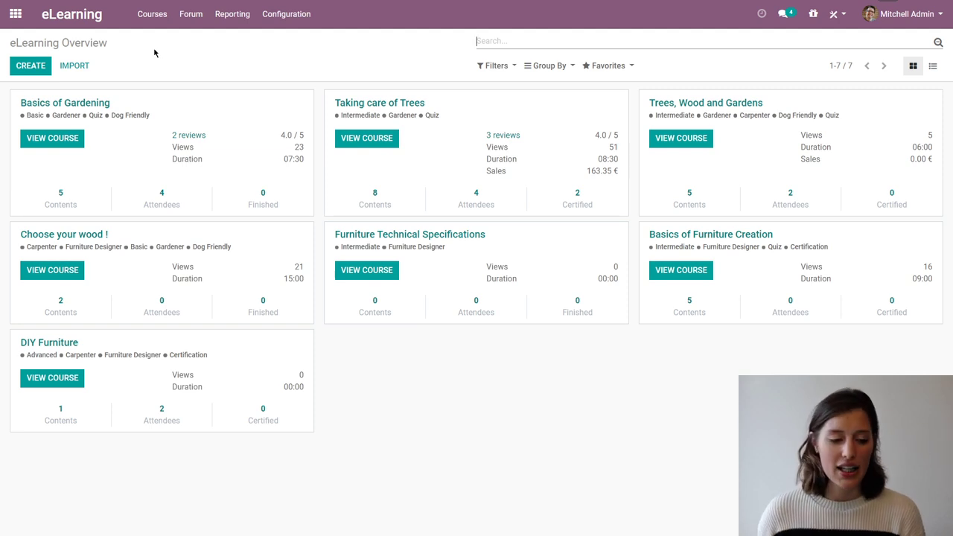
{"action": "left_click", "coordinate": [111, 102]}
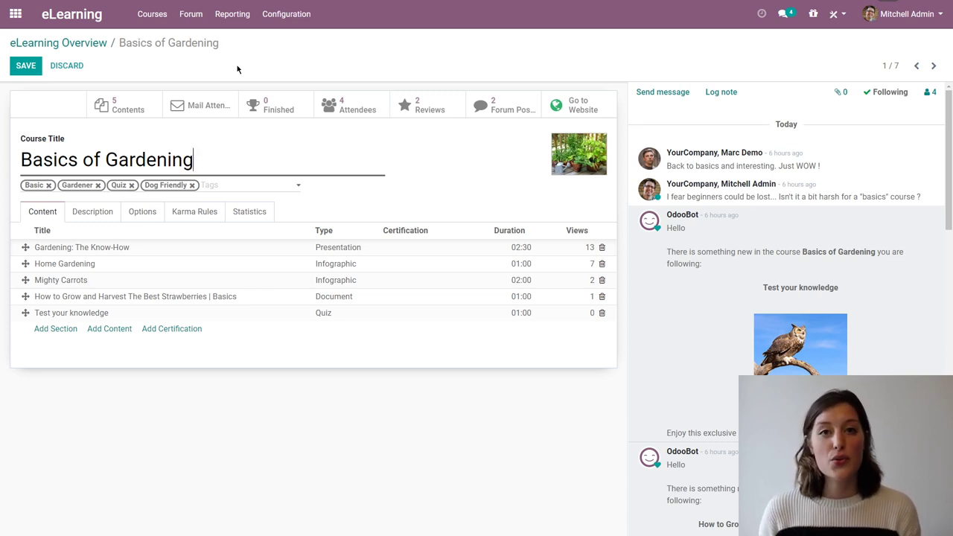
Review the course's options, the forums available for it, and the Forum menu entries without changing anything
{"action": "left_click", "coordinate": [149, 216]}
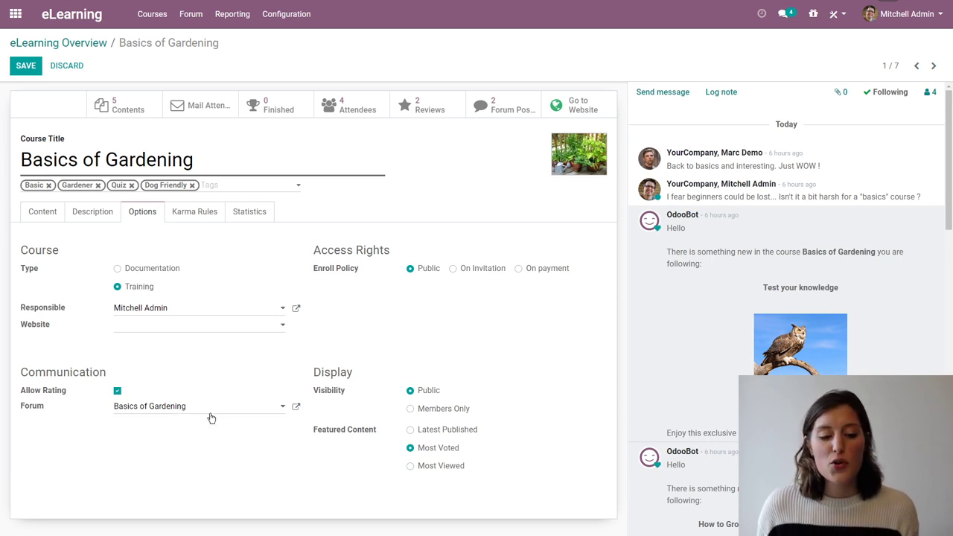
{"action": "left_click", "coordinate": [251, 416]}
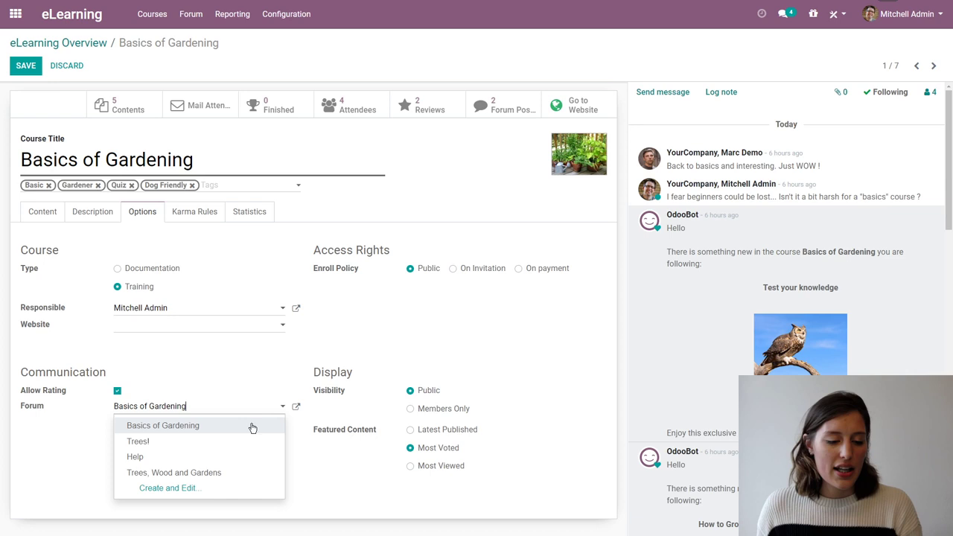
{"action": "left_click", "coordinate": [32, 458]}
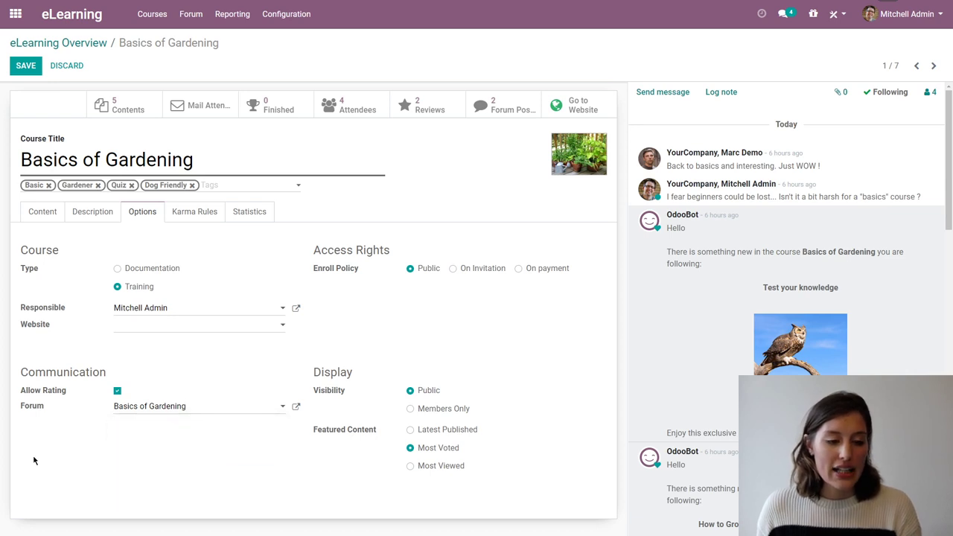
{"action": "left_click", "coordinate": [190, 14]}
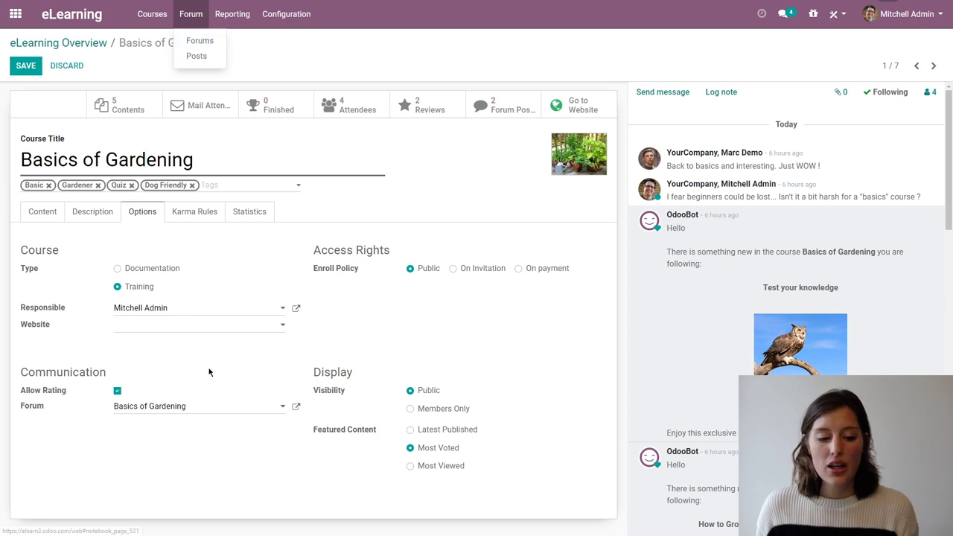
{"action": "left_click", "coordinate": [166, 441]}
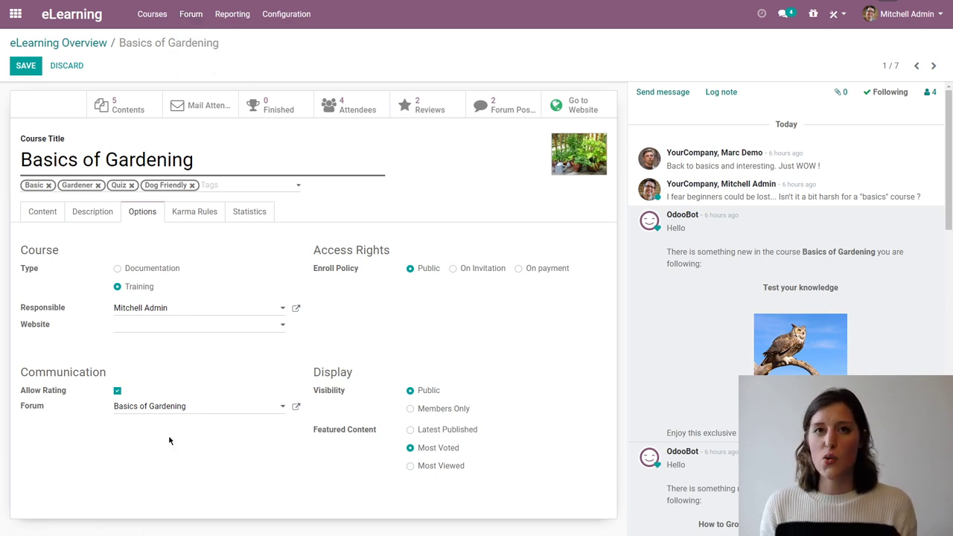
Open the course's linked forum, review its website, default order and karma gains settings, and save the forum
{"action": "left_click", "coordinate": [295, 408]}
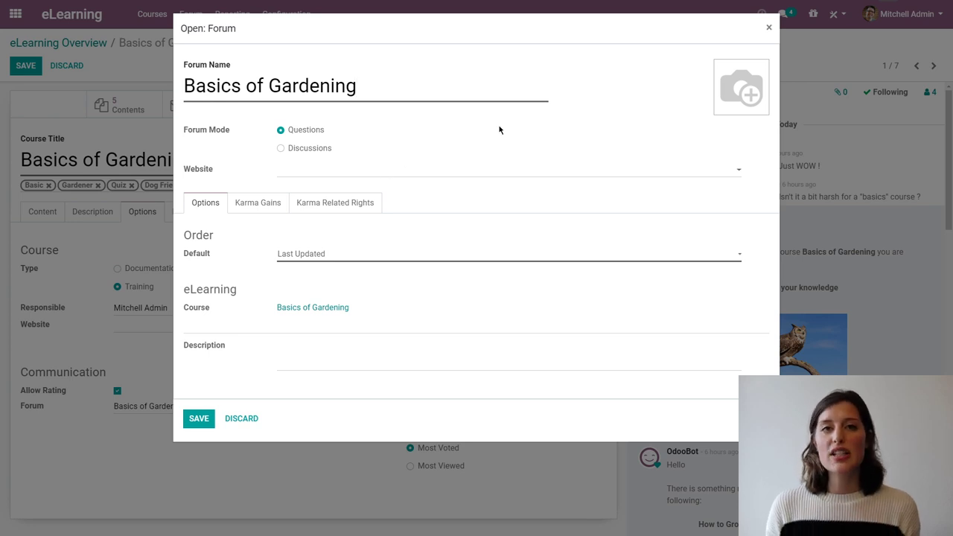
{"action": "left_click", "coordinate": [307, 171]}
{"action": "left_click", "coordinate": [307, 173]}
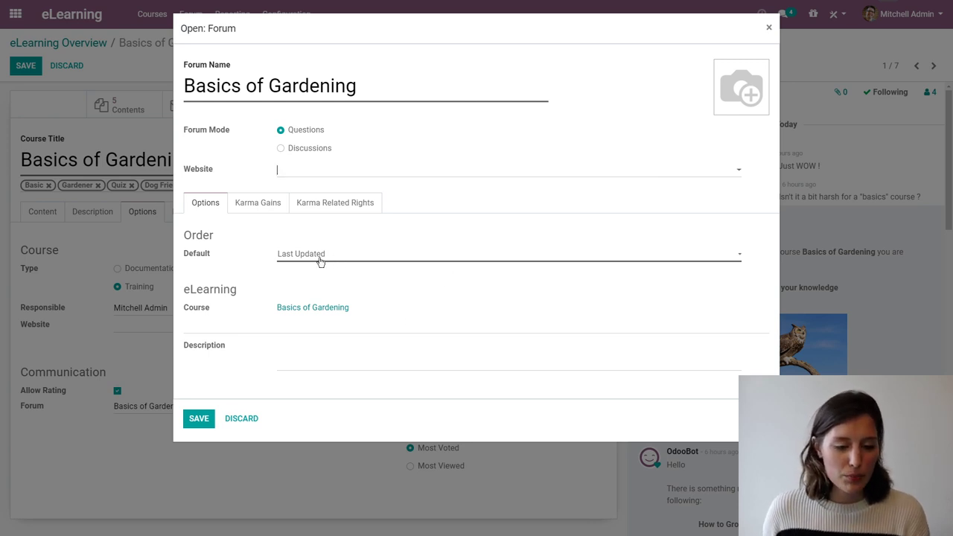
{"action": "left_click", "coordinate": [347, 255]}
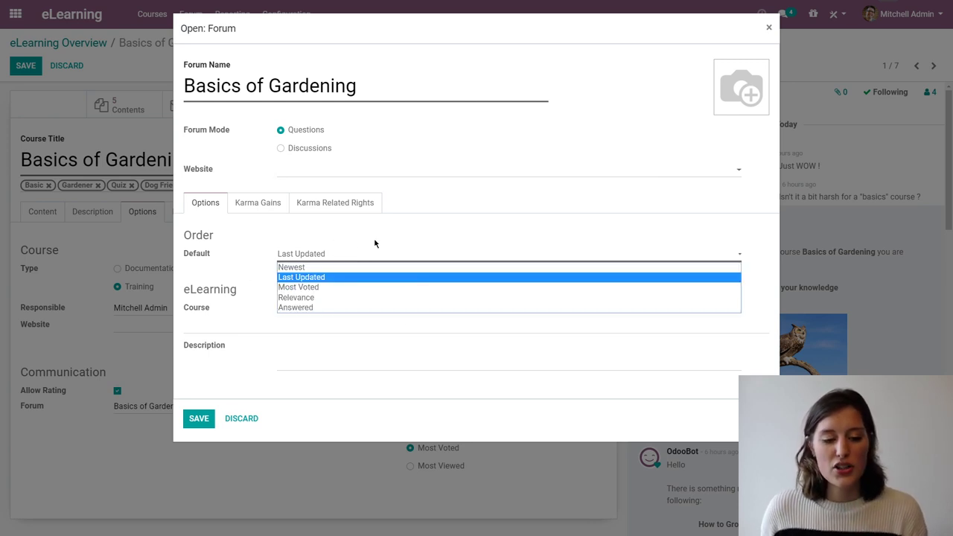
{"action": "left_click", "coordinate": [466, 235]}
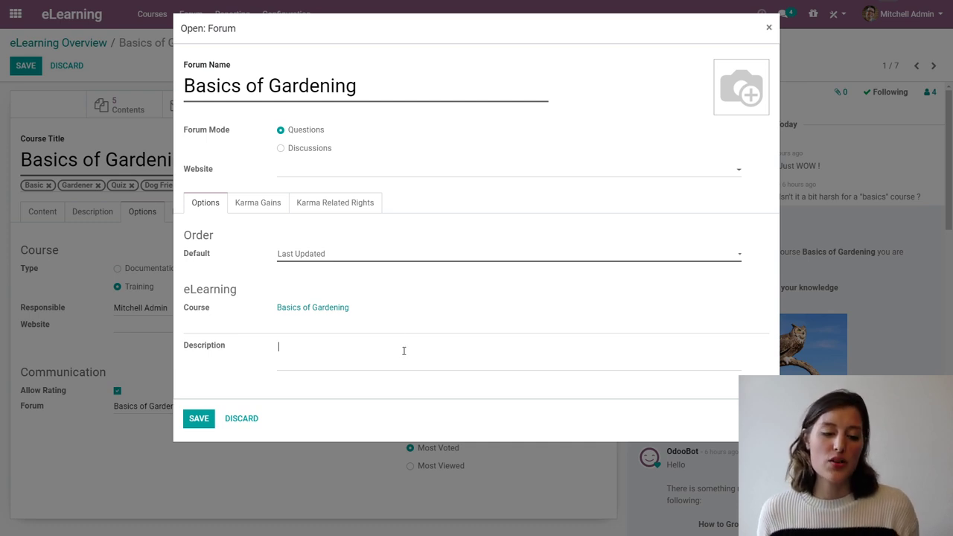
{"action": "left_click", "coordinate": [274, 201]}
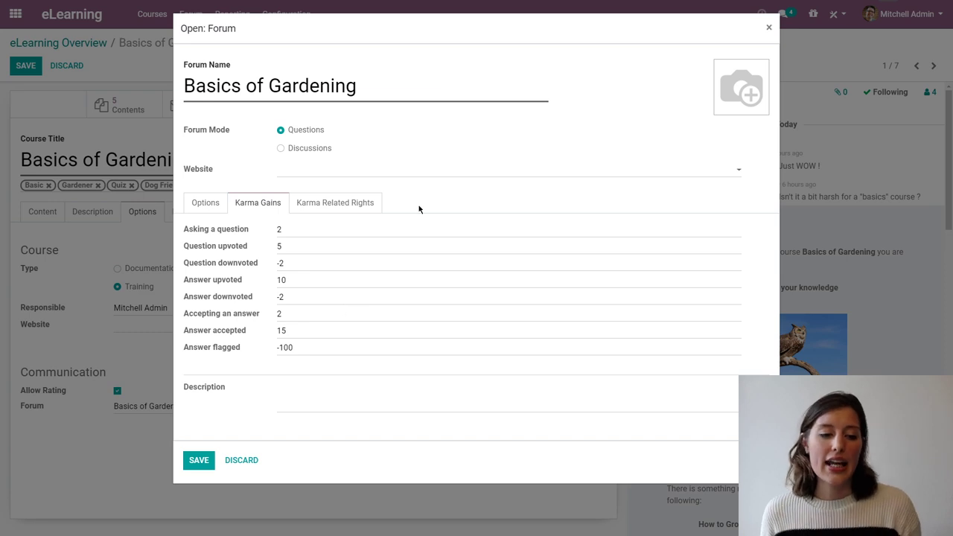
{"action": "left_click", "coordinate": [199, 460]}
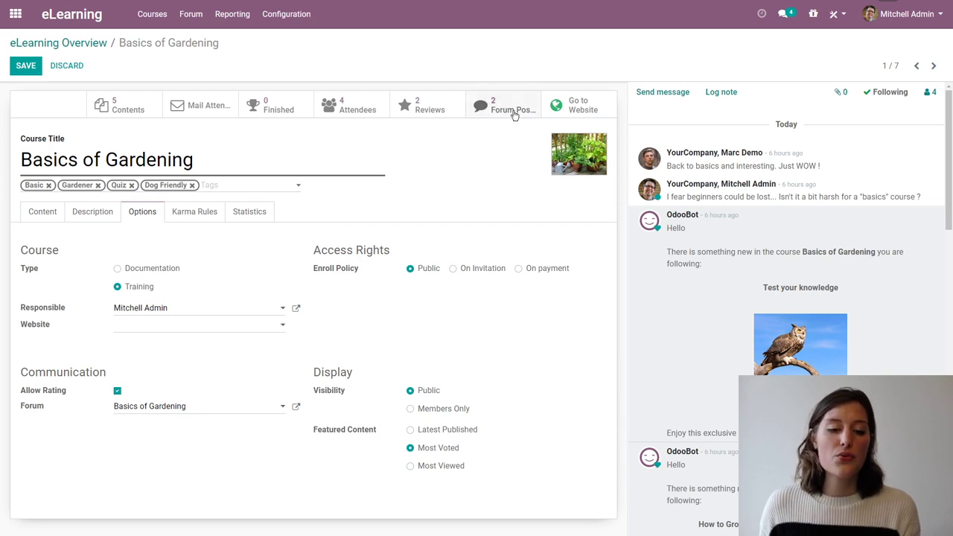
Add a section named "Certification" at the end of the Basics of Gardening course content
{"action": "left_click", "coordinate": [43, 218]}
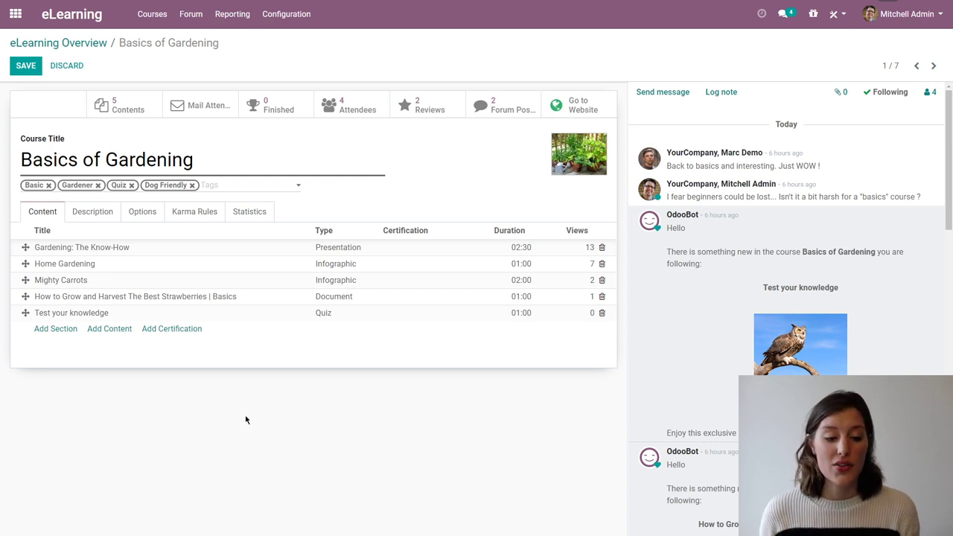
{"action": "left_click", "coordinate": [41, 329]}
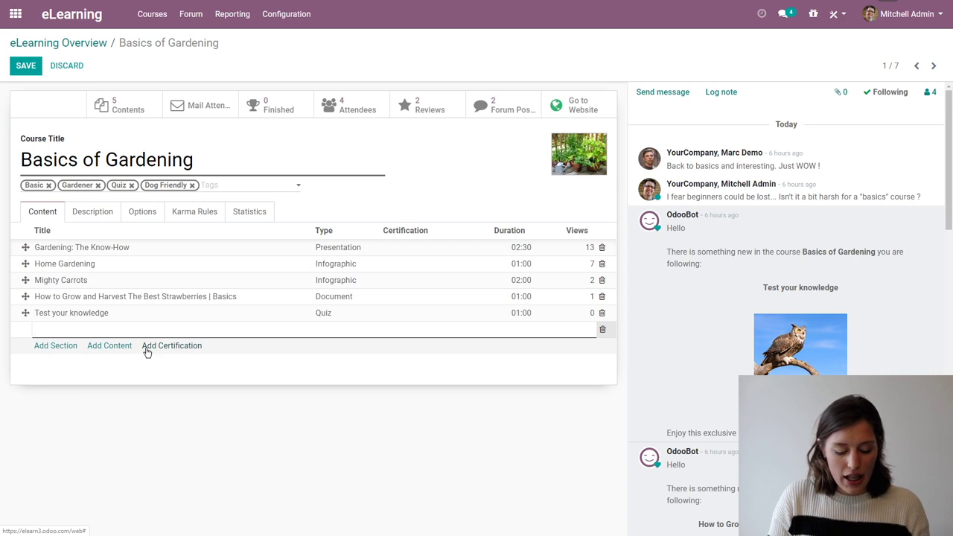
{"action": "type", "text": "Certification"}
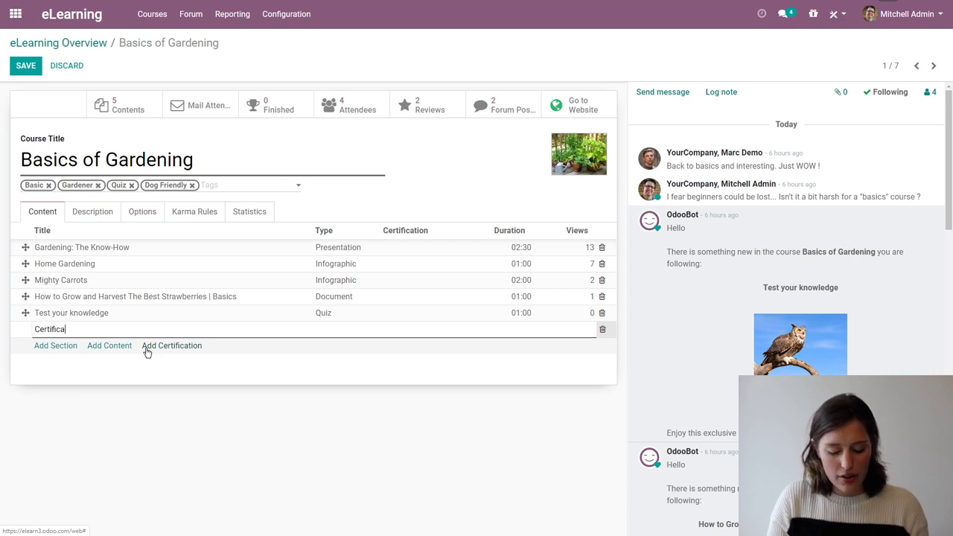
Add a certification content titled "Certification" to the course and link it to the Trees! certification
{"action": "left_click", "coordinate": [175, 346]}
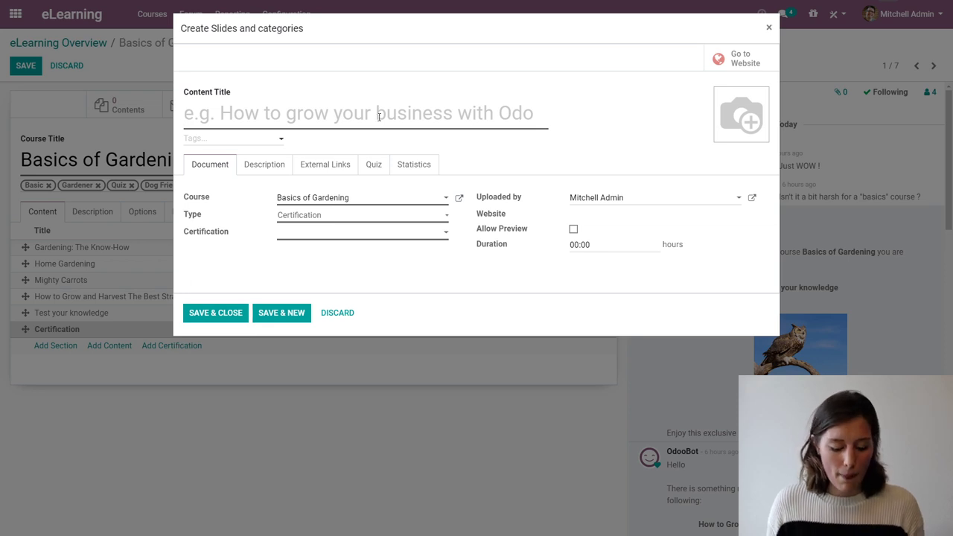
{"action": "type", "text": "Cretification"}
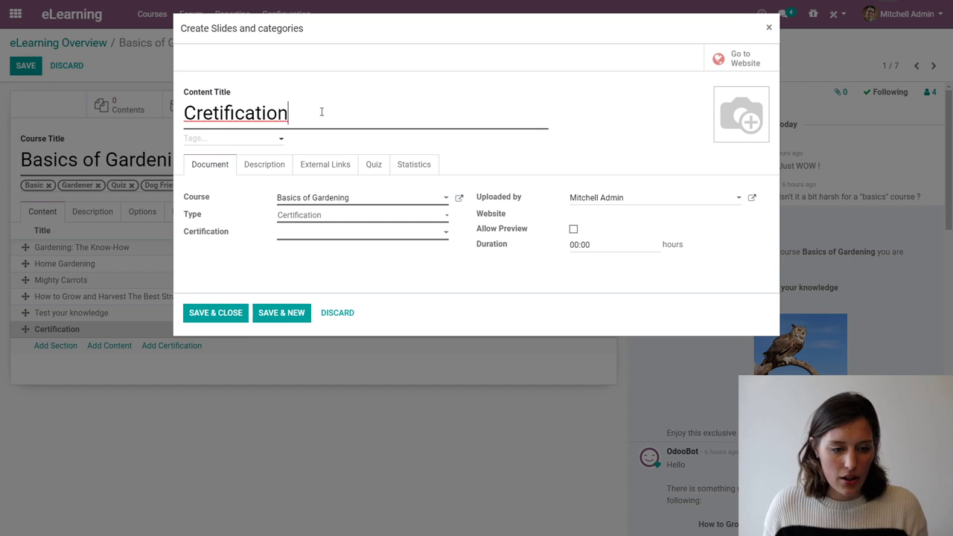
{"action": "left_click_drag", "start_coordinate": [289, 114], "coordinate": [278, 113]}
{"action": "right_click", "coordinate": [199, 113]}
{"action": "left_click", "coordinate": [223, 120]}
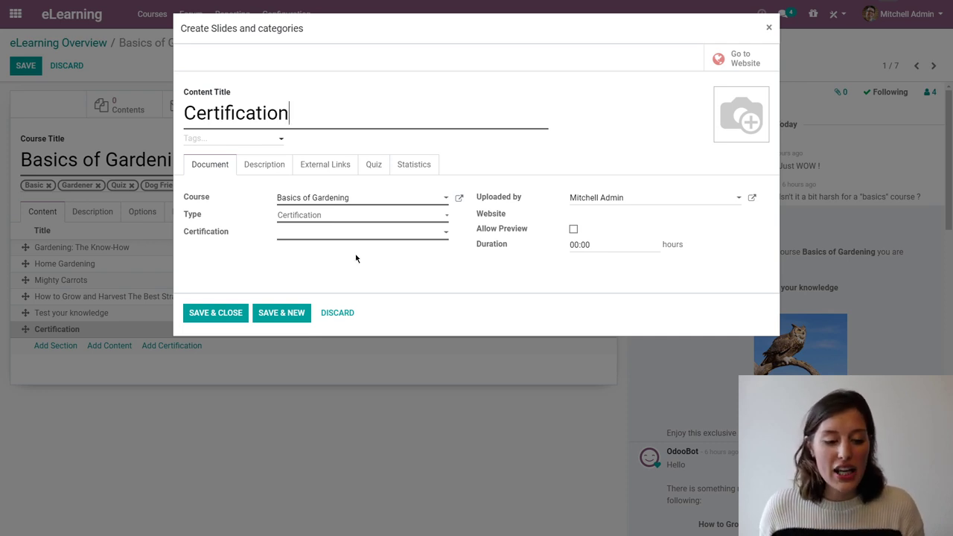
{"action": "left_click", "coordinate": [337, 235]}
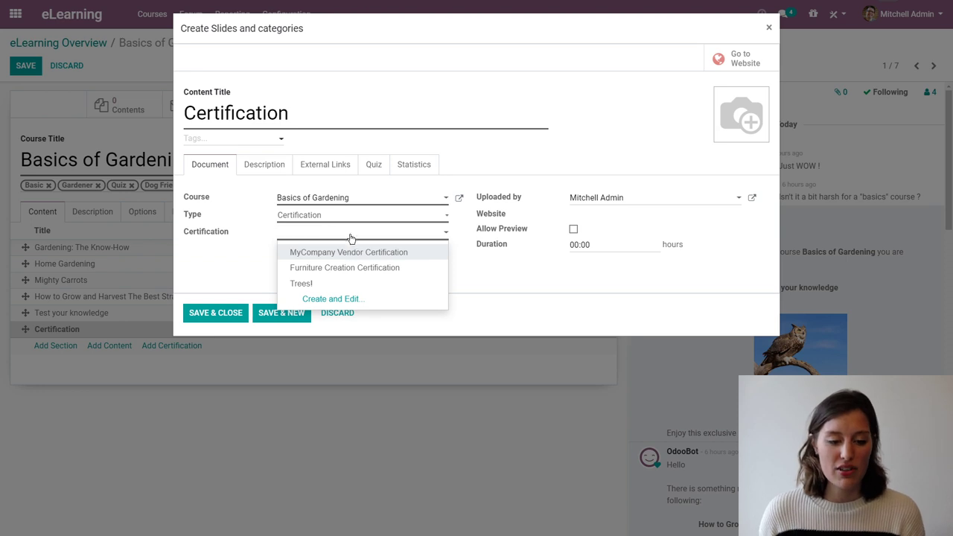
{"action": "left_click", "coordinate": [339, 287]}
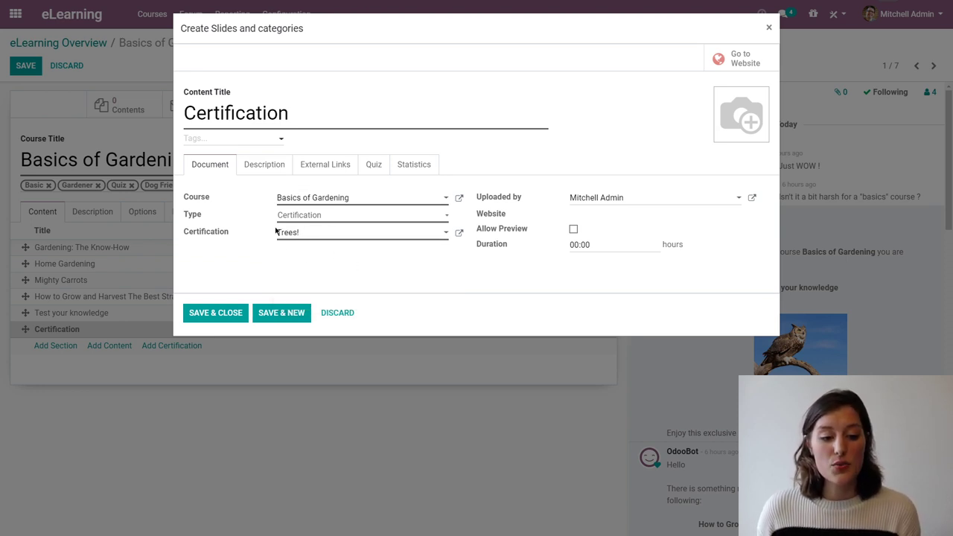
In the Trees! certification, reword the question to "How many kinds of trees exist?", add the answer choice 100,000 and save the question
{"action": "left_click", "coordinate": [459, 233]}
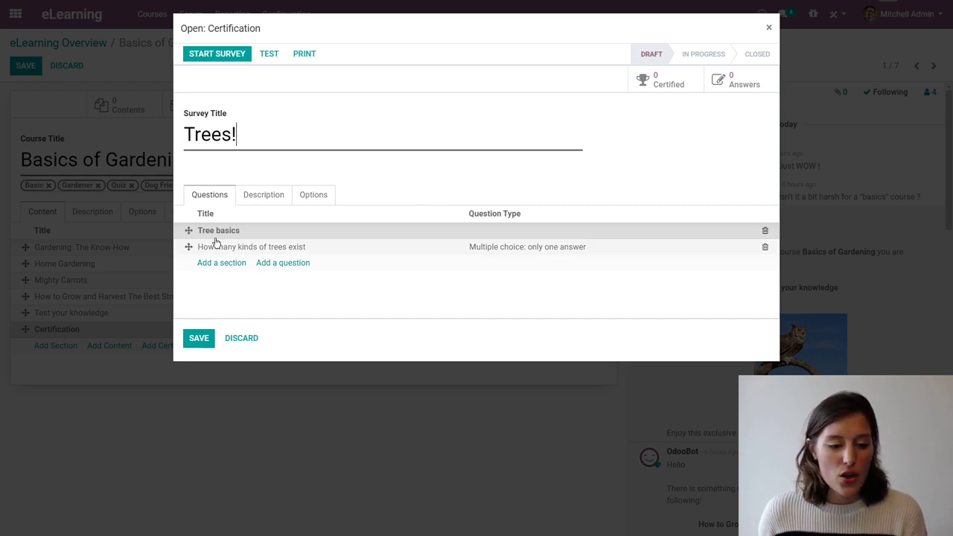
{"action": "left_click", "coordinate": [353, 247]}
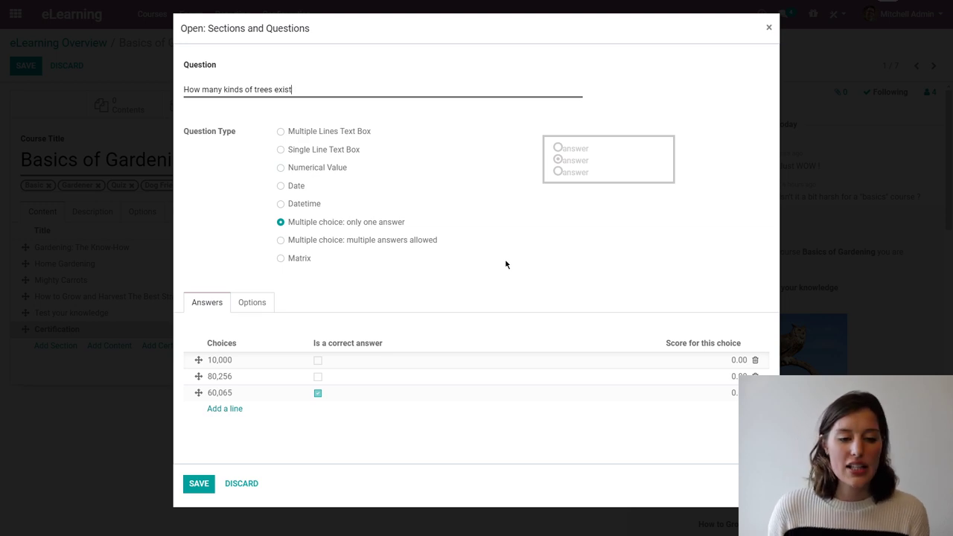
{"action": "type", "text": "?"}
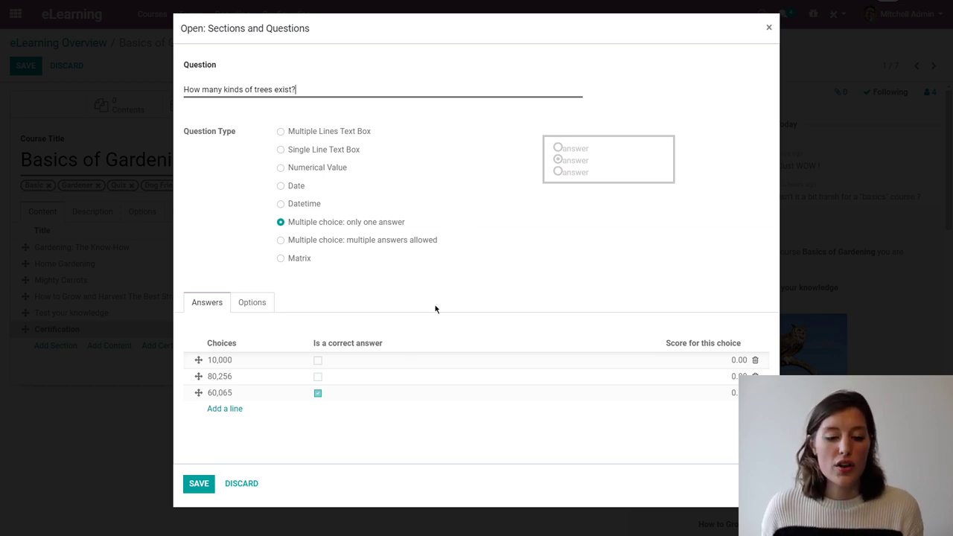
{"action": "left_click", "coordinate": [221, 410]}
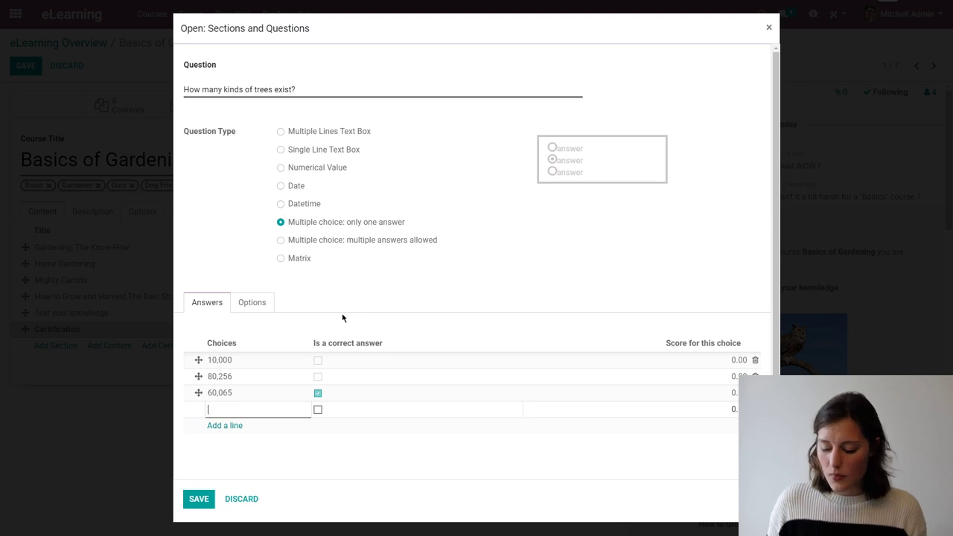
{"action": "type", "text": "100"}
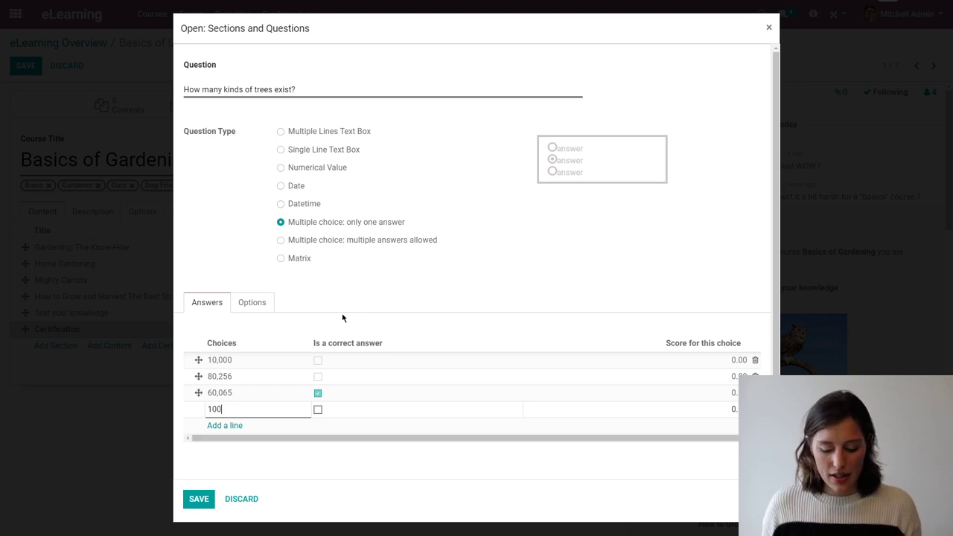
{"action": "type", "text": ",000"}
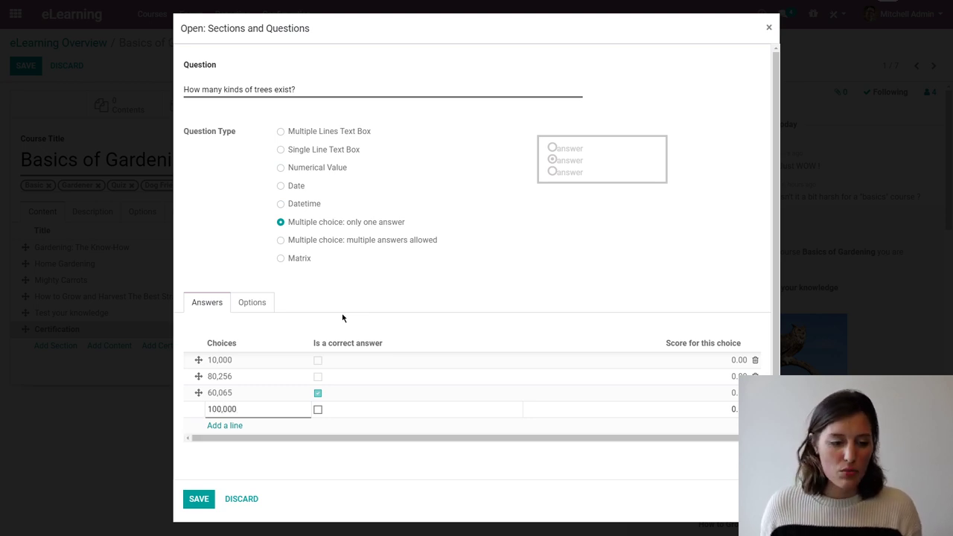
{"action": "left_click", "coordinate": [202, 499]}
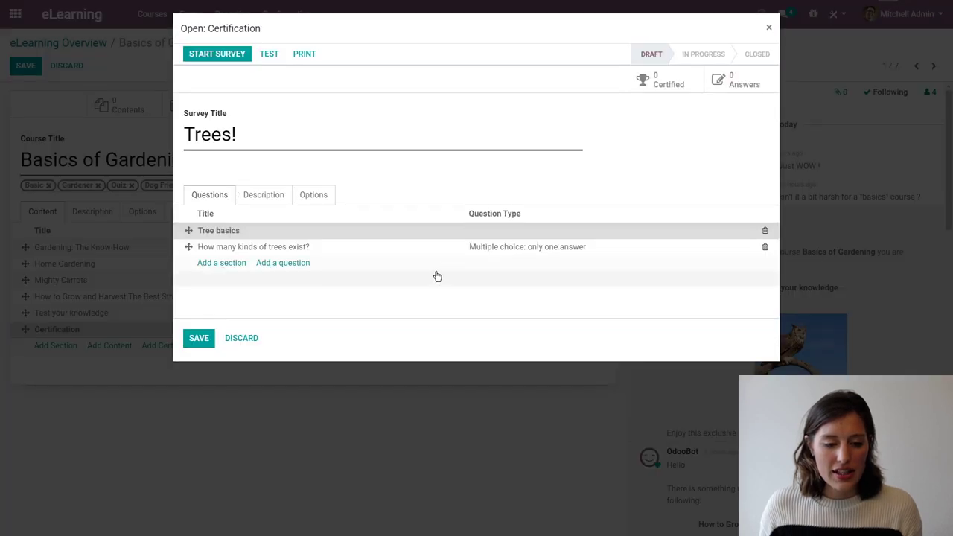
Make answering the tree-kinds question mandatory, leave its comments field off, and save the question
{"action": "left_click", "coordinate": [313, 251]}
{"action": "left_click", "coordinate": [255, 304]}
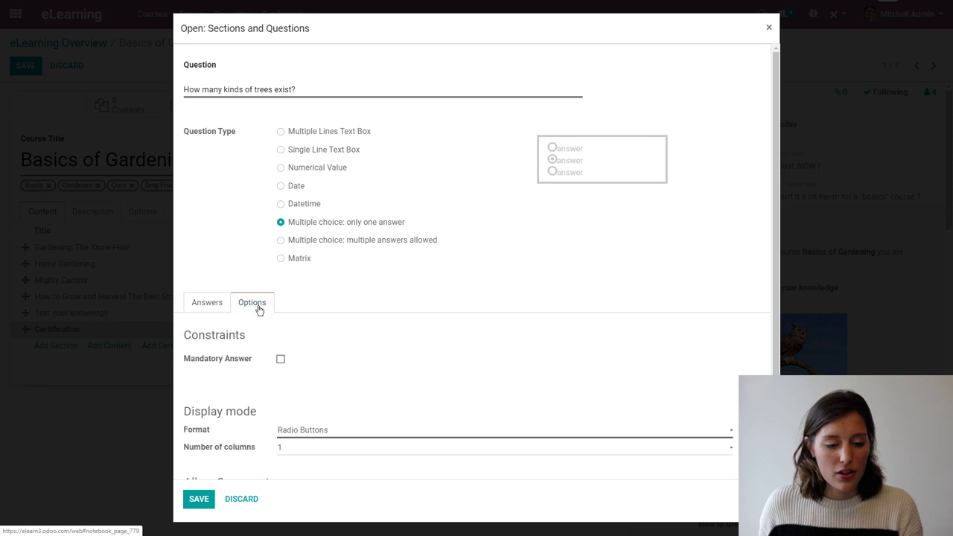
{"action": "scroll", "coordinate": [353, 297], "scroll_direction": "down", "scroll_amount": 1}
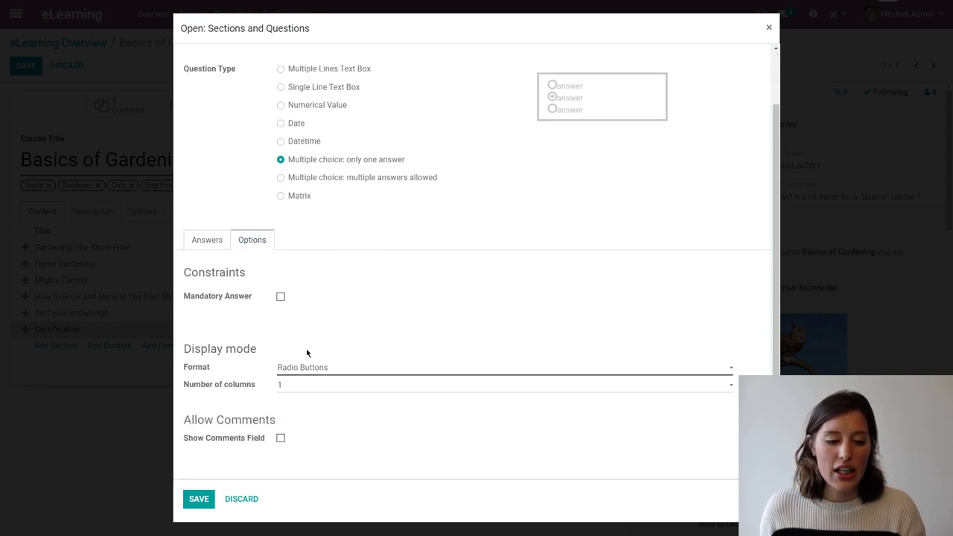
{"action": "left_click", "coordinate": [281, 296]}
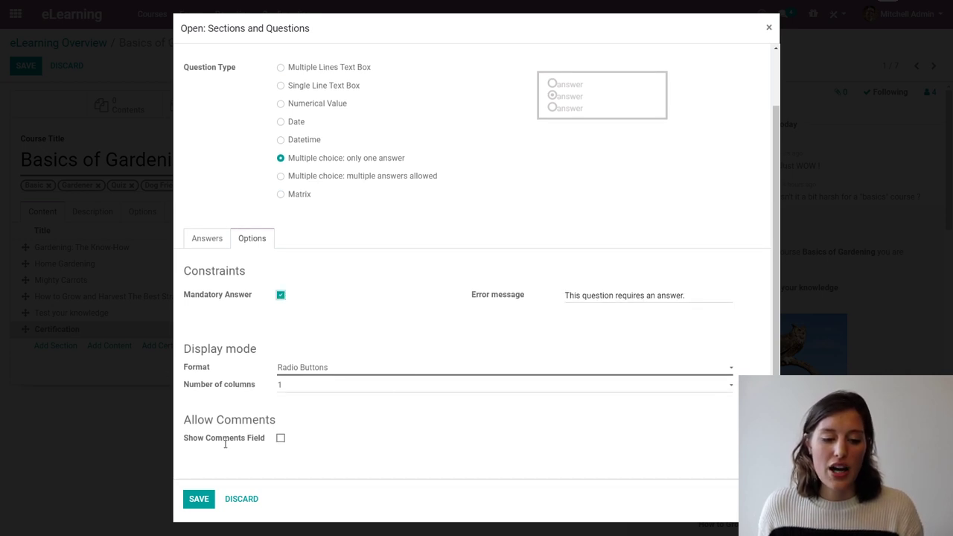
{"action": "left_click", "coordinate": [280, 438]}
{"action": "left_click", "coordinate": [281, 439]}
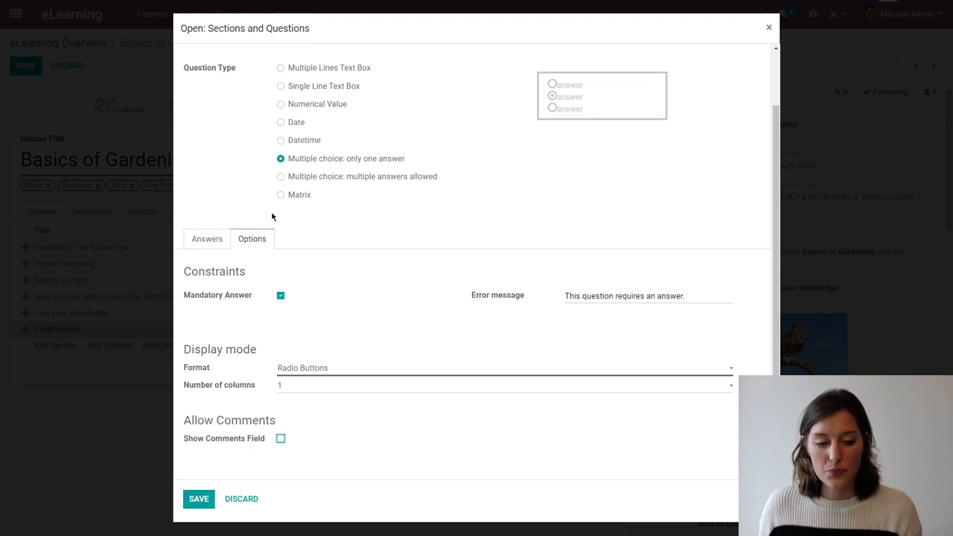
{"action": "left_click", "coordinate": [211, 240]}
{"action": "left_click", "coordinate": [198, 498]}
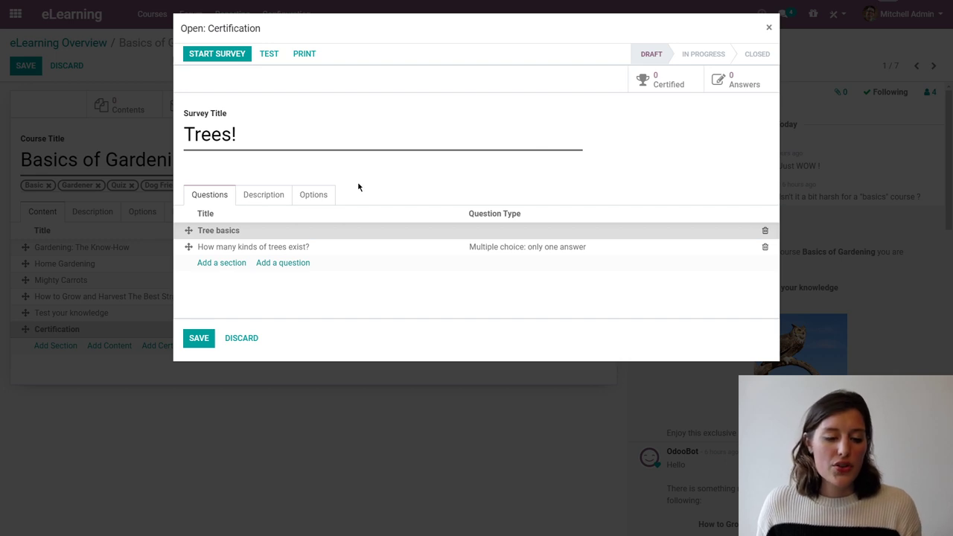
Restrict the Trees! certification to invited people only, with an attempts limit of 1 and login required
{"action": "left_click", "coordinate": [315, 194]}
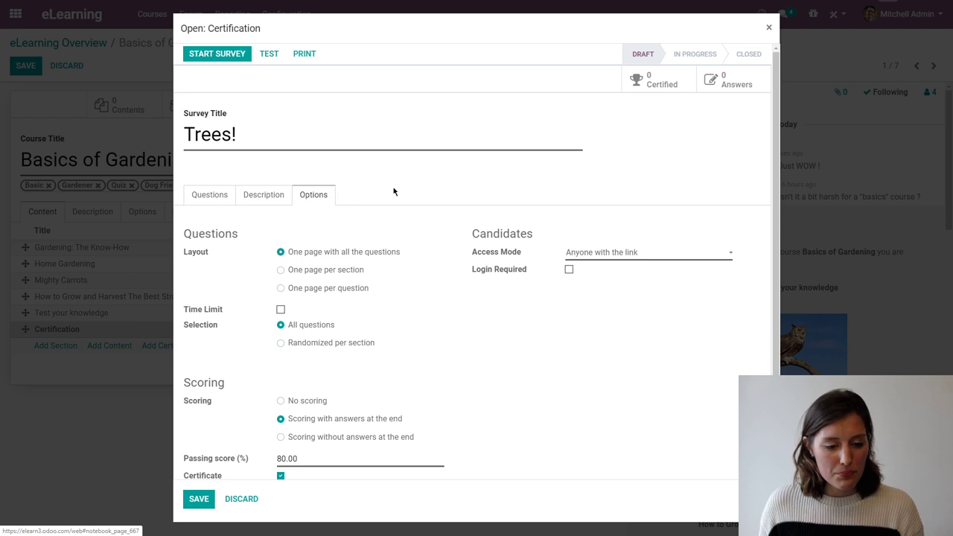
{"action": "scroll", "coordinate": [417, 182], "scroll_direction": "down", "scroll_amount": 2}
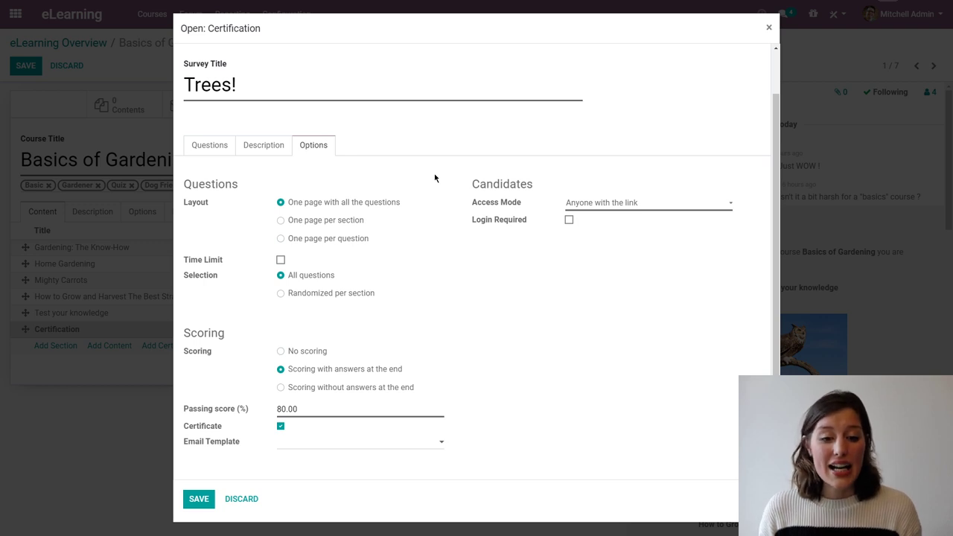
{"action": "left_click", "coordinate": [628, 206]}
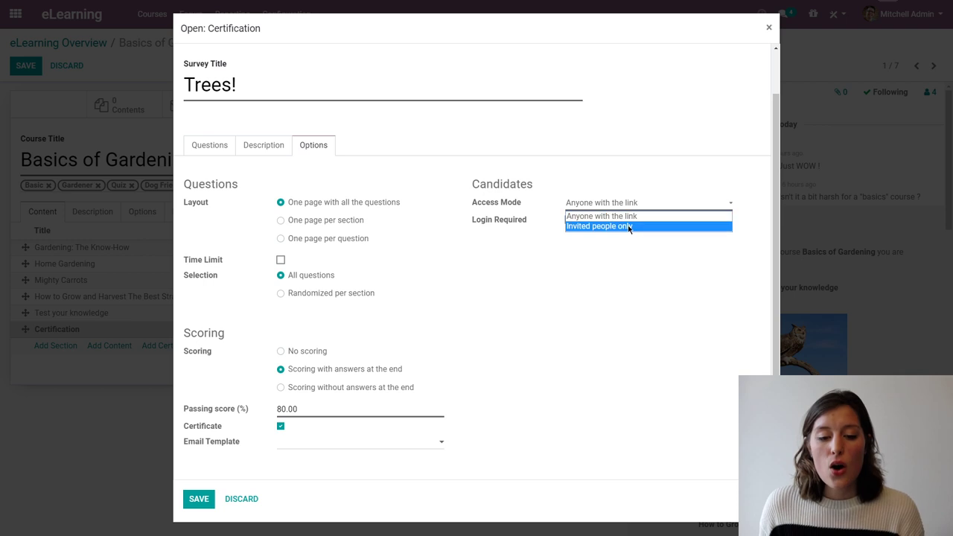
{"action": "left_click", "coordinate": [628, 226]}
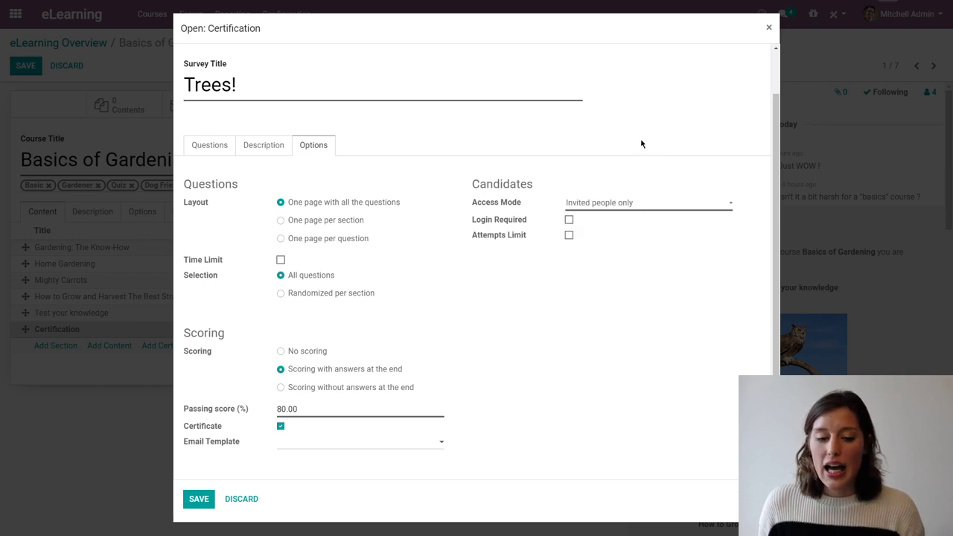
{"action": "left_click", "coordinate": [569, 236]}
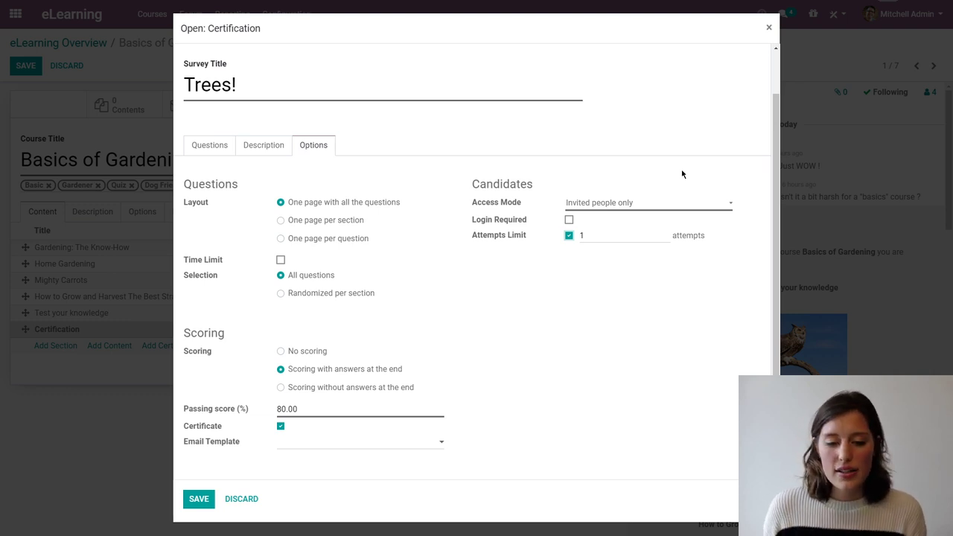
{"action": "left_click", "coordinate": [569, 221]}
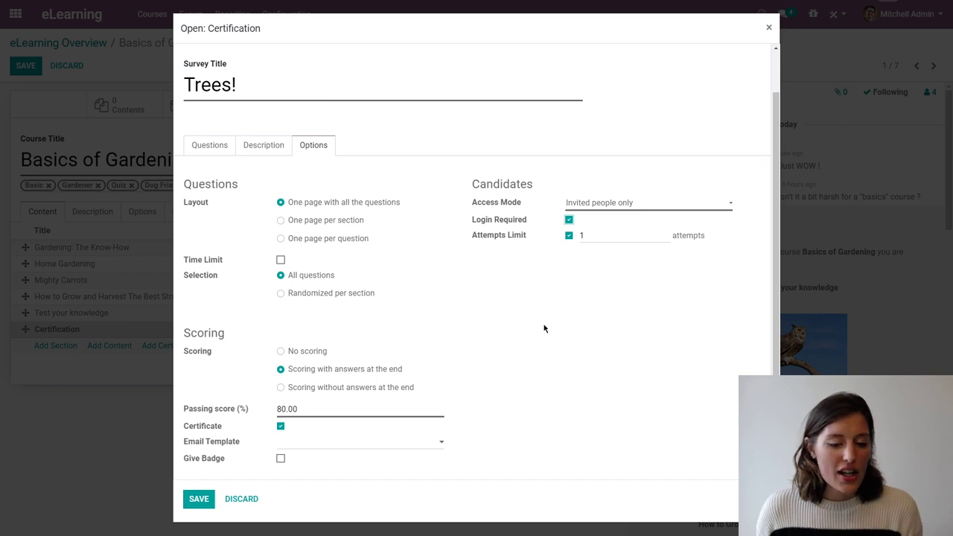
Set the certification's passing score to 100%, save it, and save the new certification content into the course
{"action": "scroll", "coordinate": [441, 399], "scroll_direction": "down", "scroll_amount": 1}
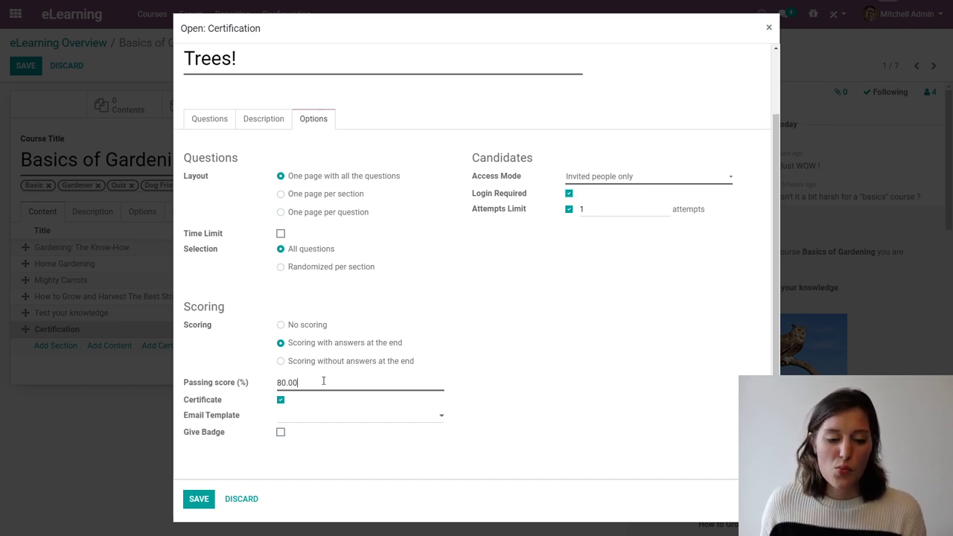
{"action": "left_click_drag", "start_coordinate": [325, 383], "coordinate": [222, 387]}
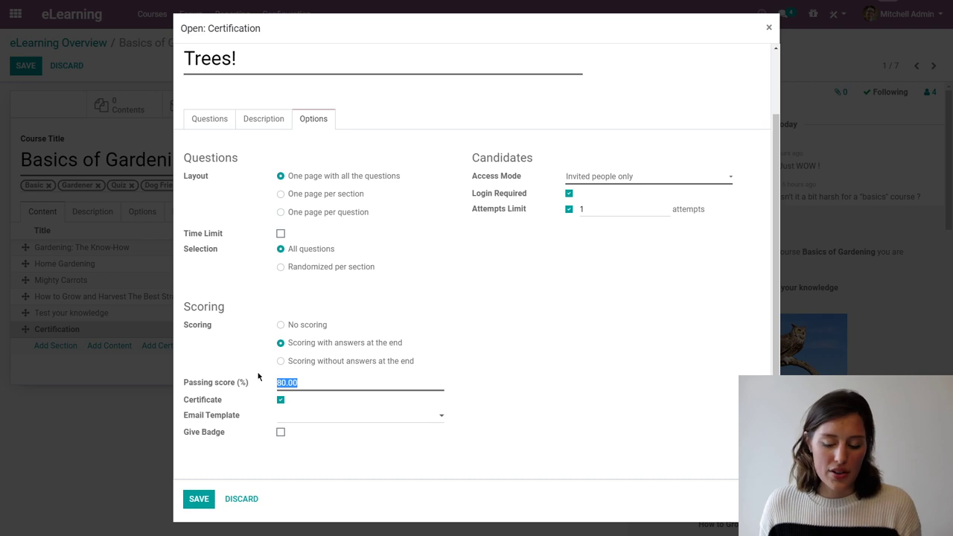
{"action": "type", "text": "100"}
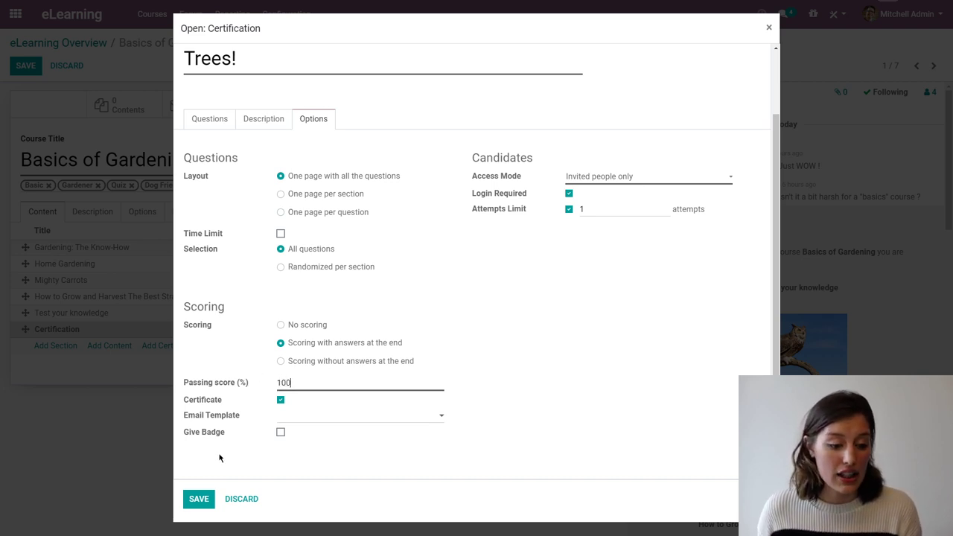
{"action": "left_click", "coordinate": [199, 499]}
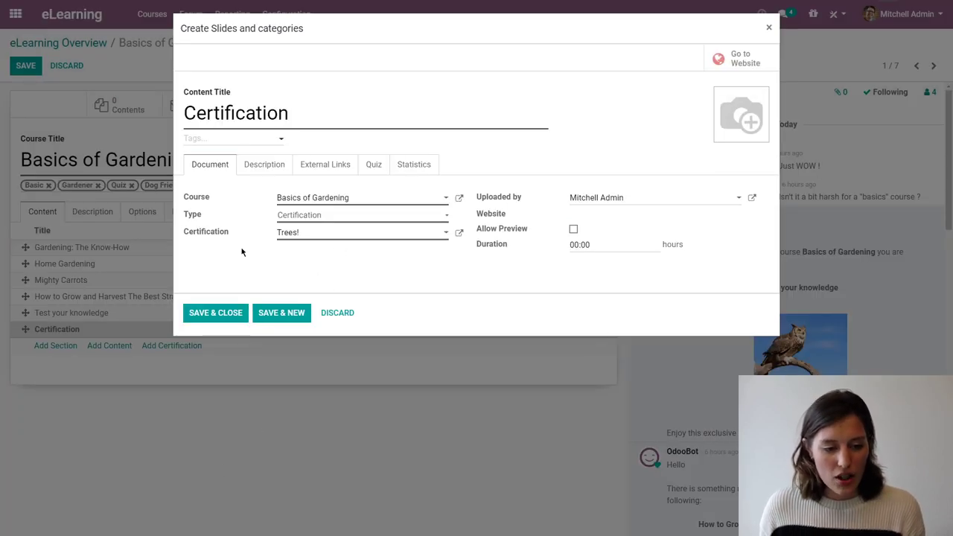
{"action": "left_click", "coordinate": [222, 325]}
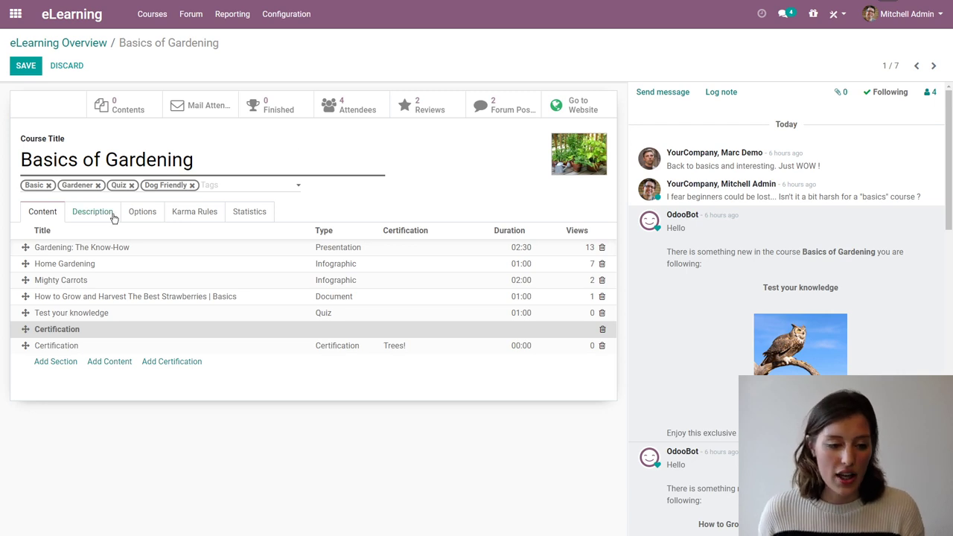
Set the Basics of Gardening enroll policy to On payment and start a new product named "Basics of Gardening" for it
{"action": "left_click", "coordinate": [145, 213]}
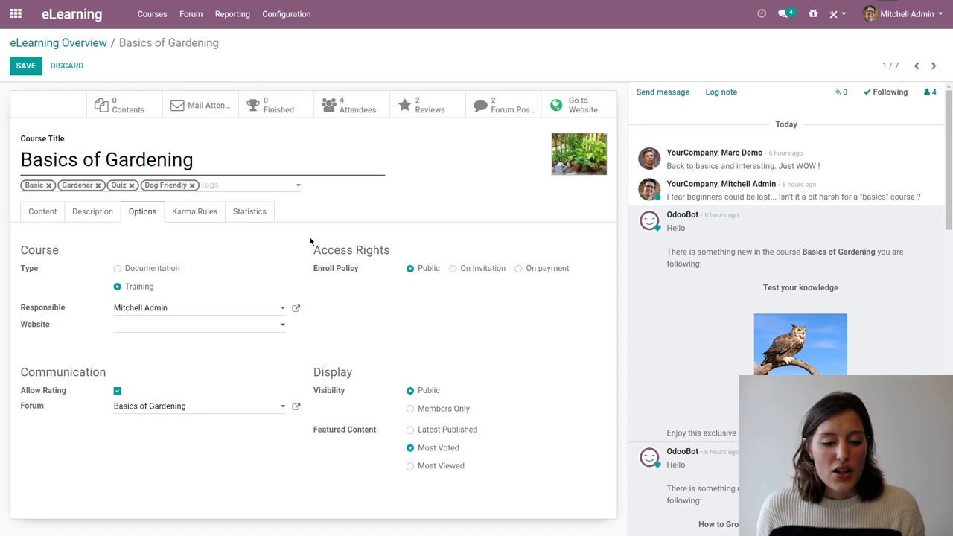
{"action": "left_click", "coordinate": [518, 269]}
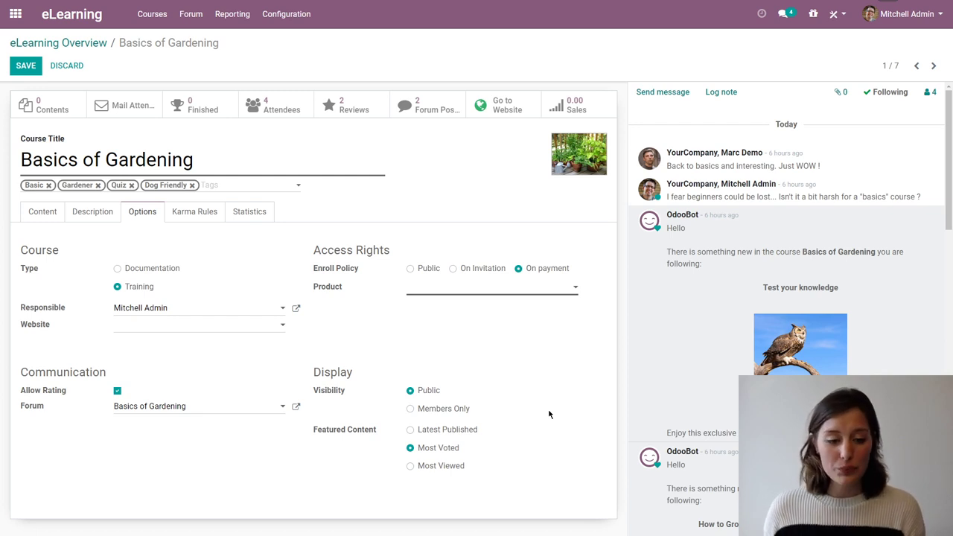
{"action": "left_click", "coordinate": [516, 290]}
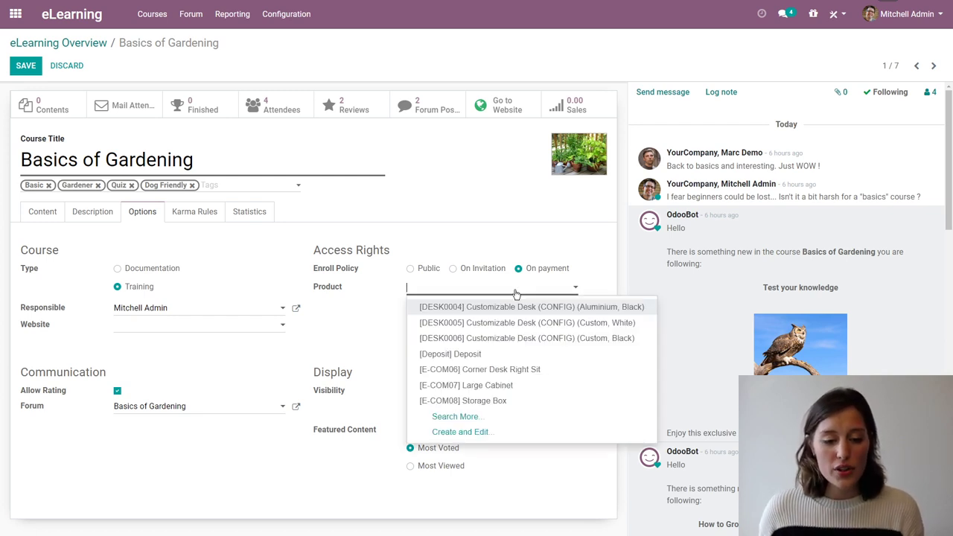
{"action": "left_click", "coordinate": [472, 433]}
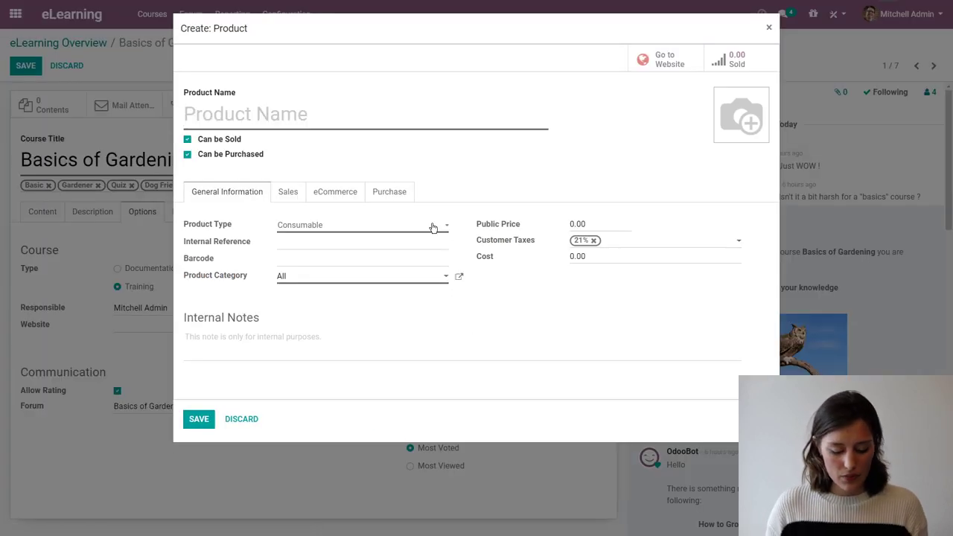
{"action": "type", "text": "Basics of "}
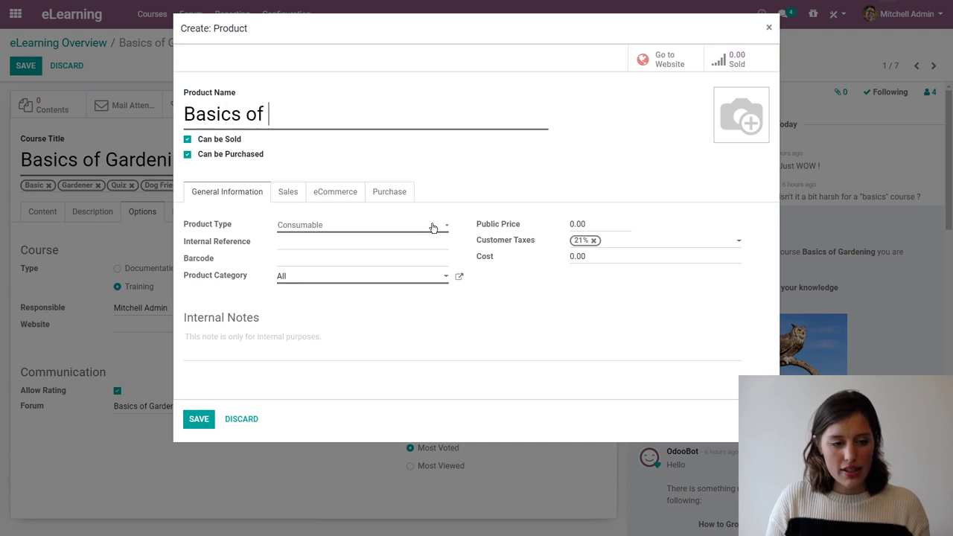
{"action": "type", "text": "Gardening"}
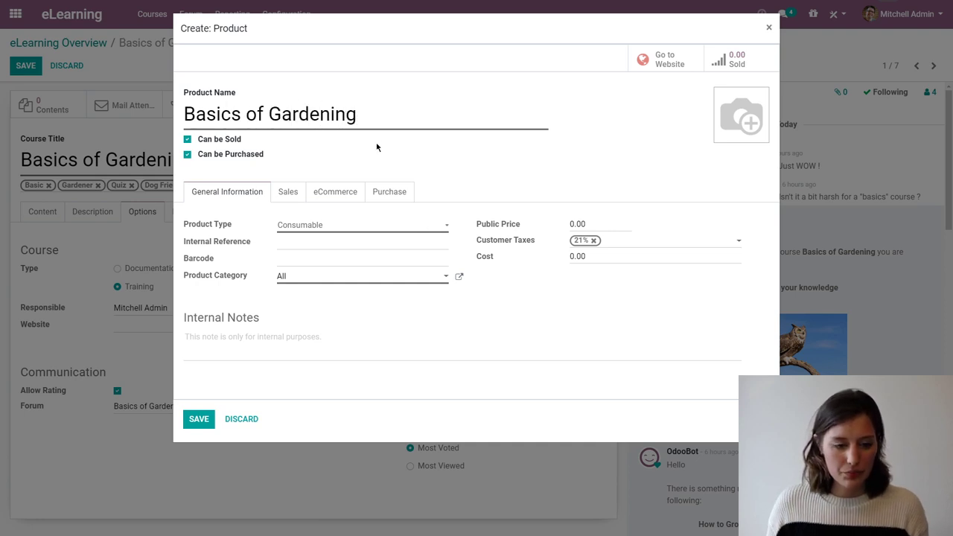
Give the new product a public price of 50 and the type Service, then save both the product and the course
{"action": "left_click", "coordinate": [602, 220]}
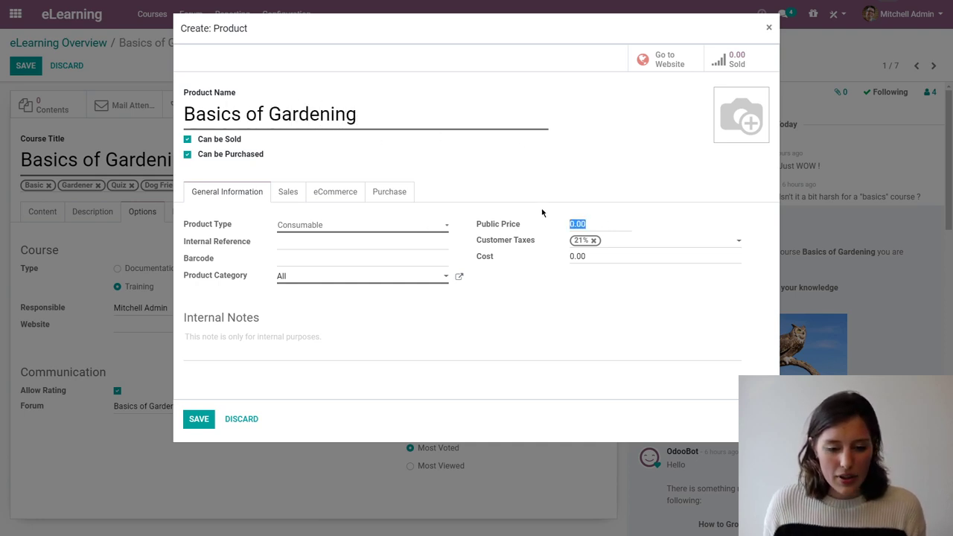
{"action": "type", "text": "50"}
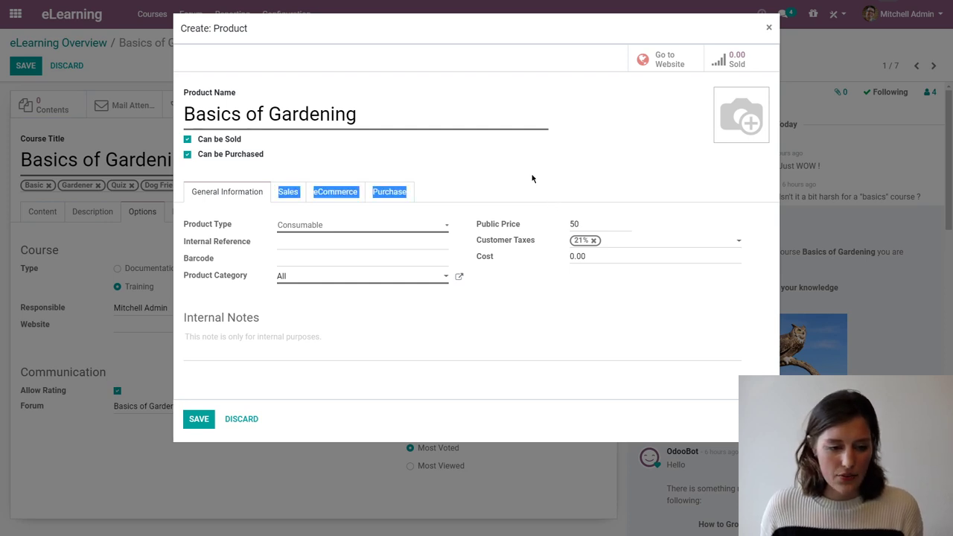
{"action": "left_click", "coordinate": [320, 225]}
{"action": "left_click", "coordinate": [313, 249]}
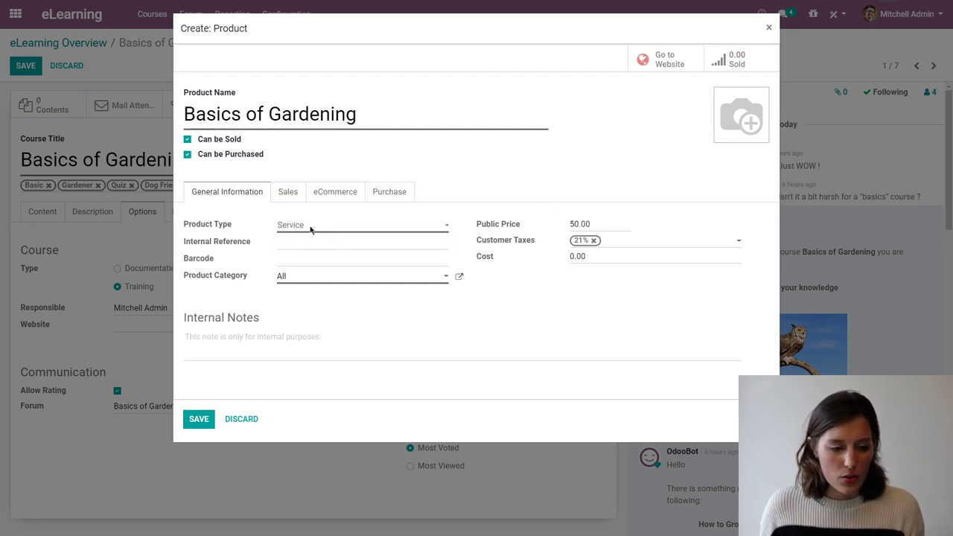
{"action": "left_click", "coordinate": [199, 419]}
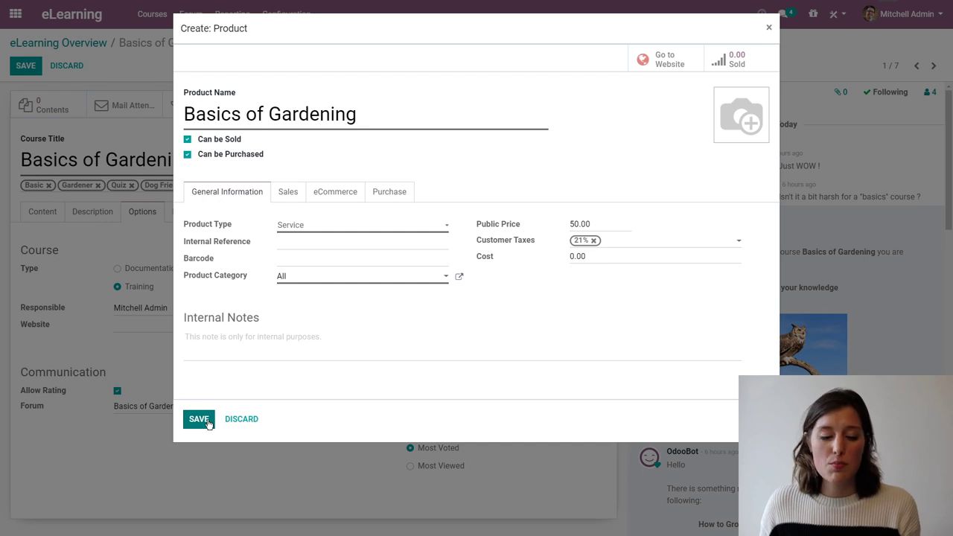
{"action": "left_click", "coordinate": [209, 422]}
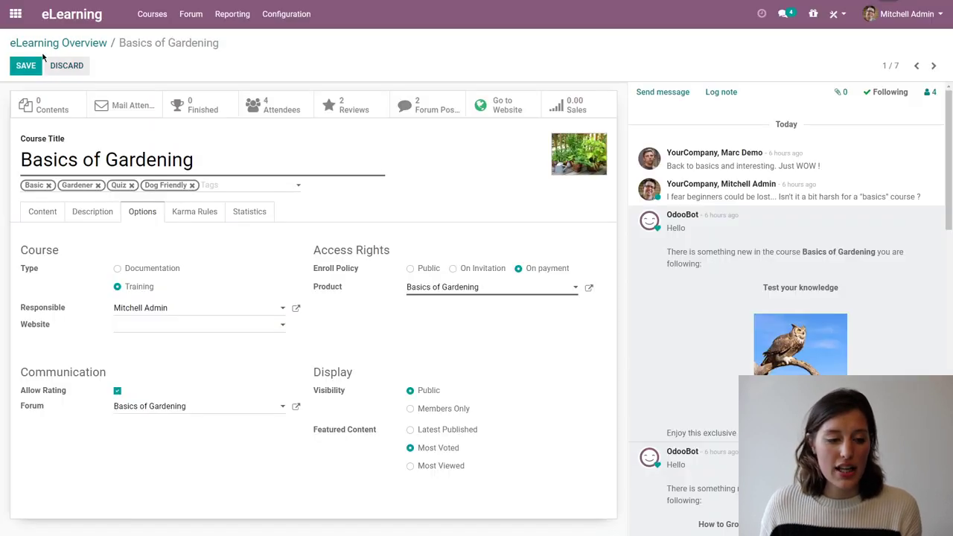
{"action": "key", "text": "alt+s"}
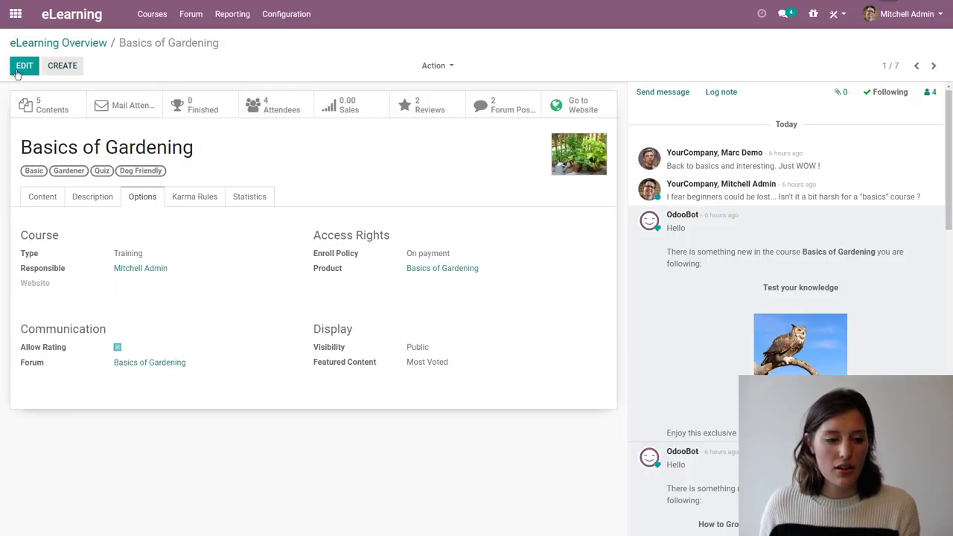
Open the course's linked product on the website and publish it
{"action": "left_click", "coordinate": [456, 267]}
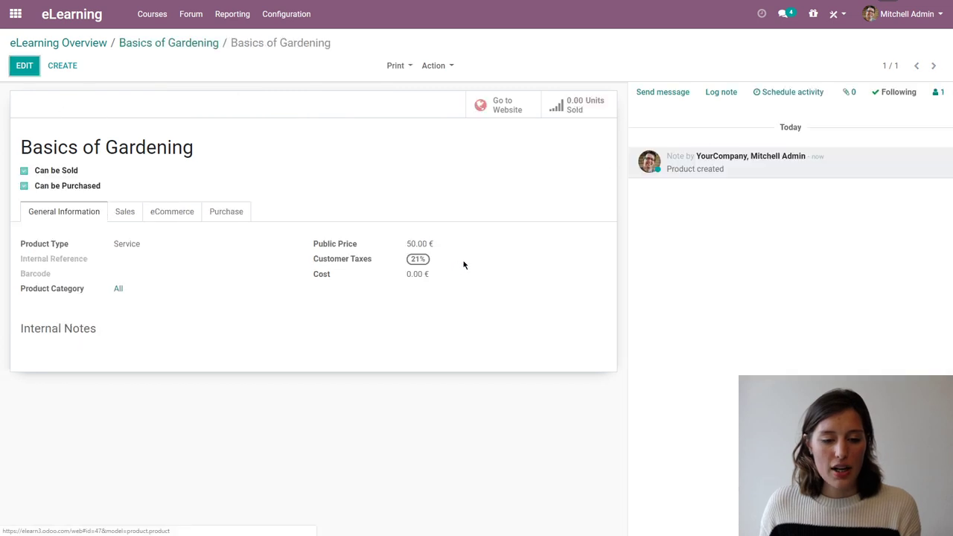
{"action": "left_click", "coordinate": [488, 106]}
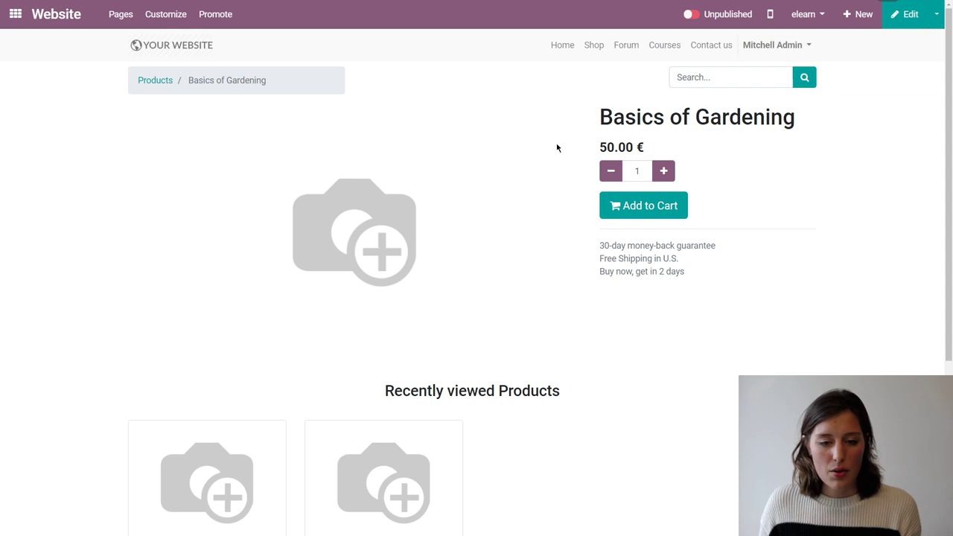
{"action": "left_click", "coordinate": [695, 17]}
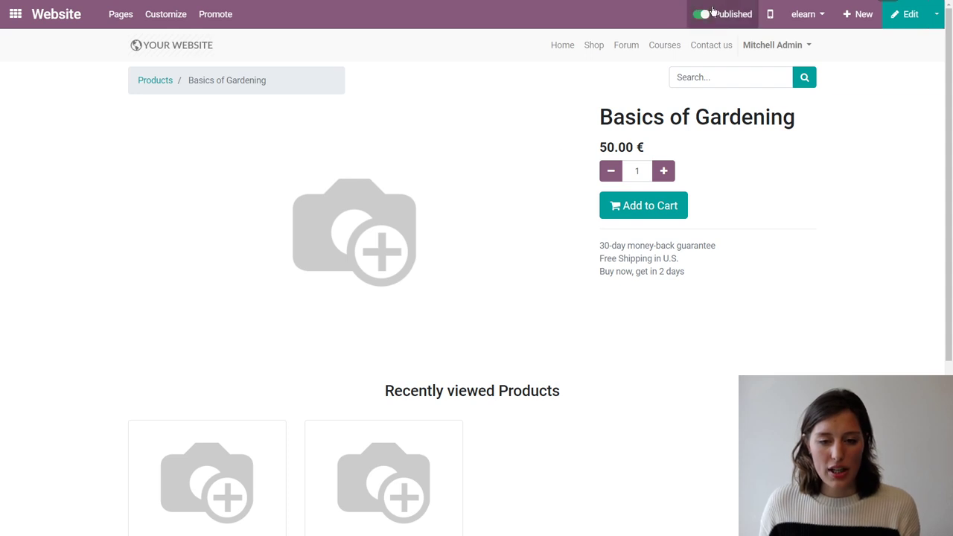
Open the Basics of Gardening course on the website, publish its Certification content and return to the course page
{"action": "left_click", "coordinate": [671, 46]}
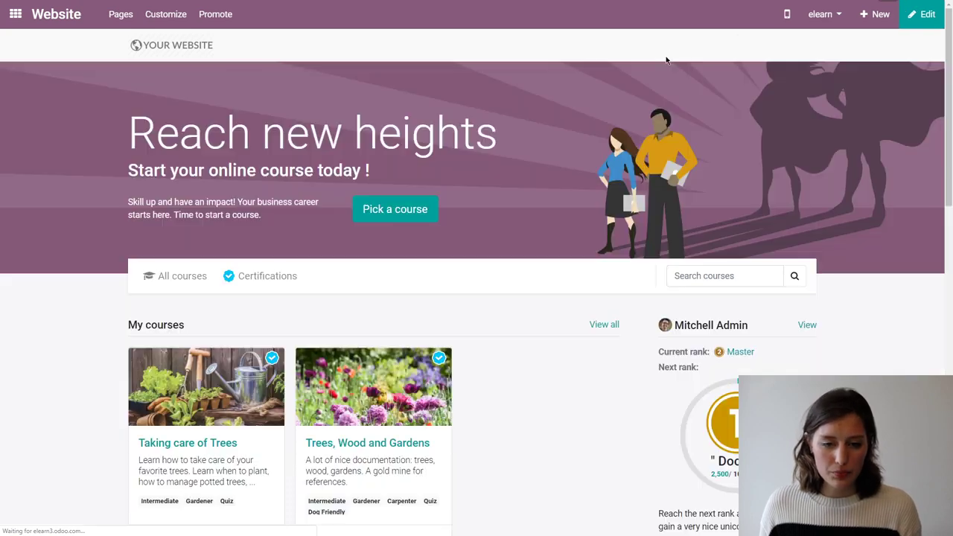
{"action": "scroll", "coordinate": [382, 251], "scroll_direction": "down", "scroll_amount": 4}
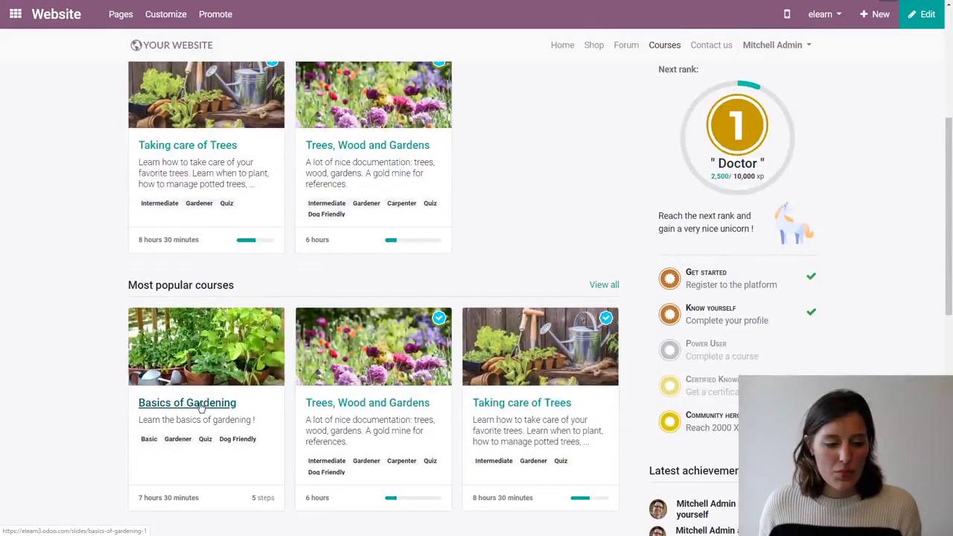
{"action": "left_click", "coordinate": [201, 406]}
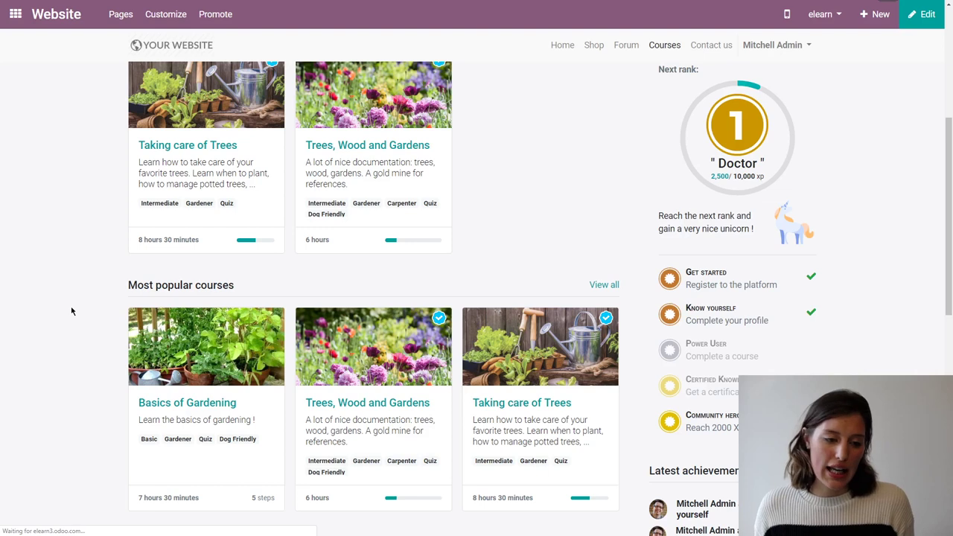
{"action": "left_click", "coordinate": [190, 406]}
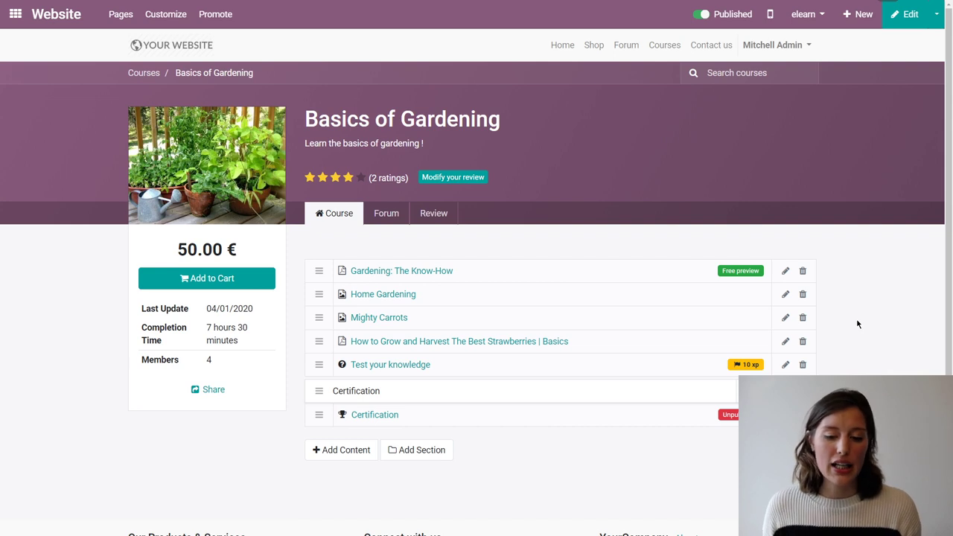
{"action": "left_click", "coordinate": [383, 416]}
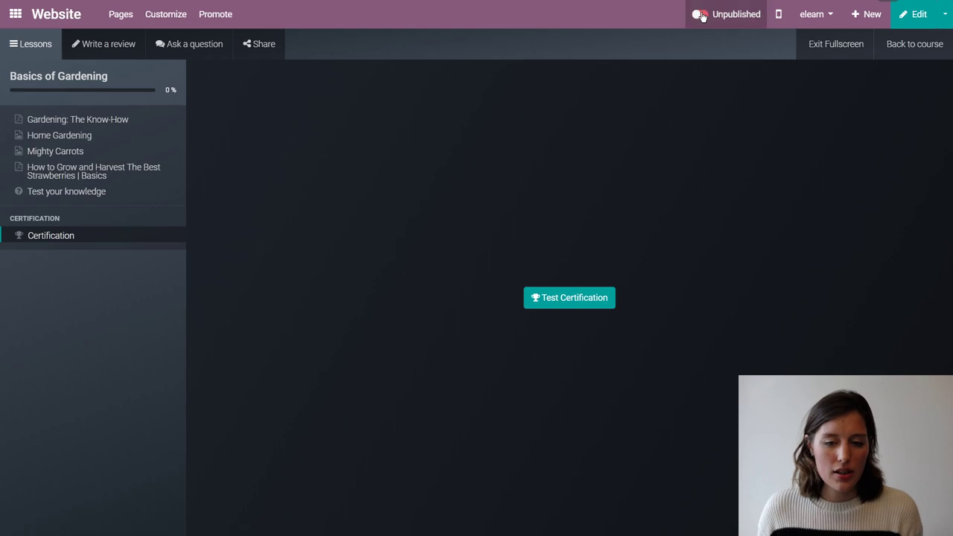
{"action": "left_click", "coordinate": [700, 15]}
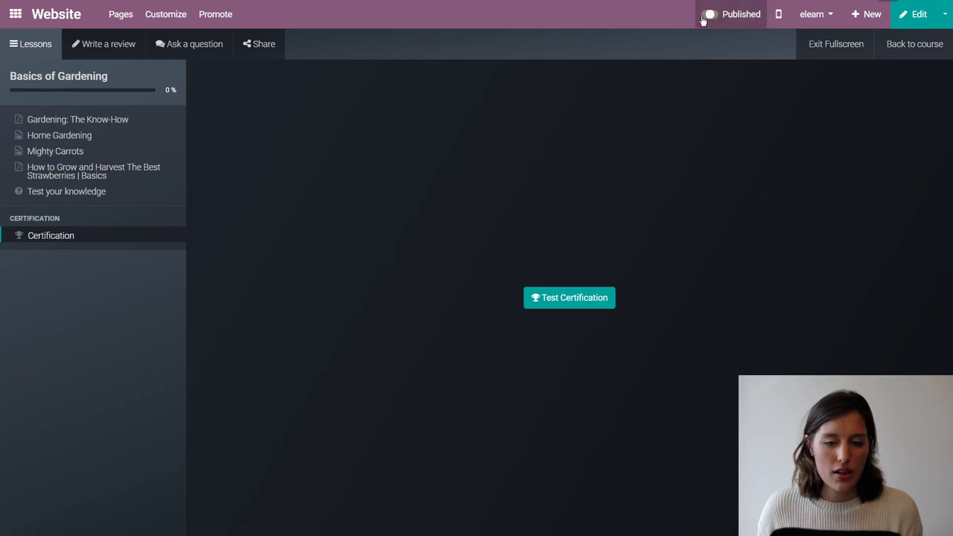
{"action": "left_click", "coordinate": [913, 52]}
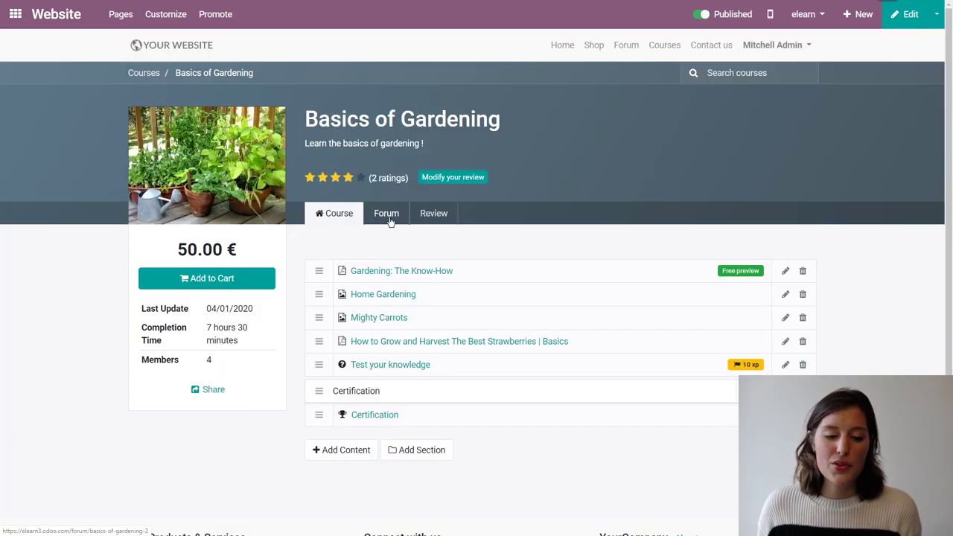
In the course forum, open the question about the best fertilizer for tulips, enter a trial answer and clear it
{"action": "left_click", "coordinate": [391, 222]}
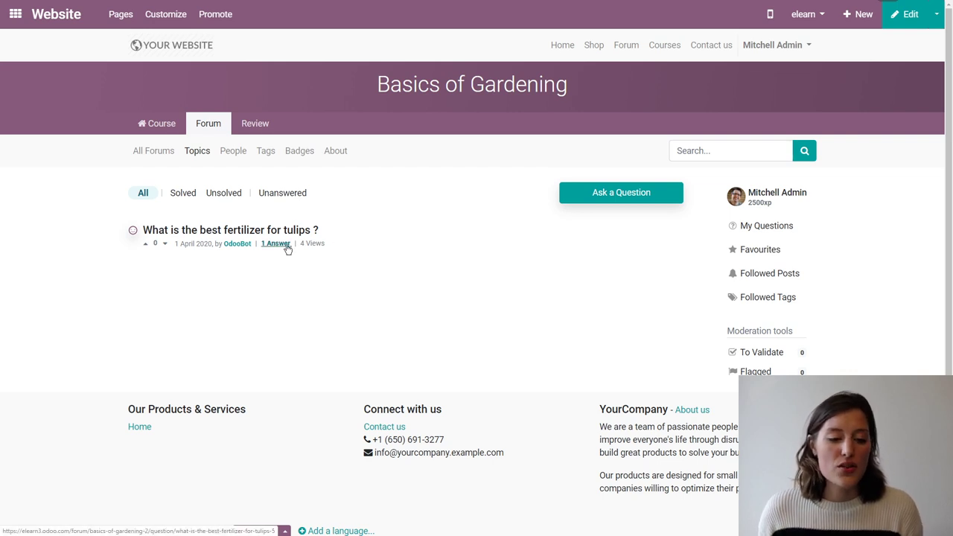
{"action": "left_click", "coordinate": [199, 232]}
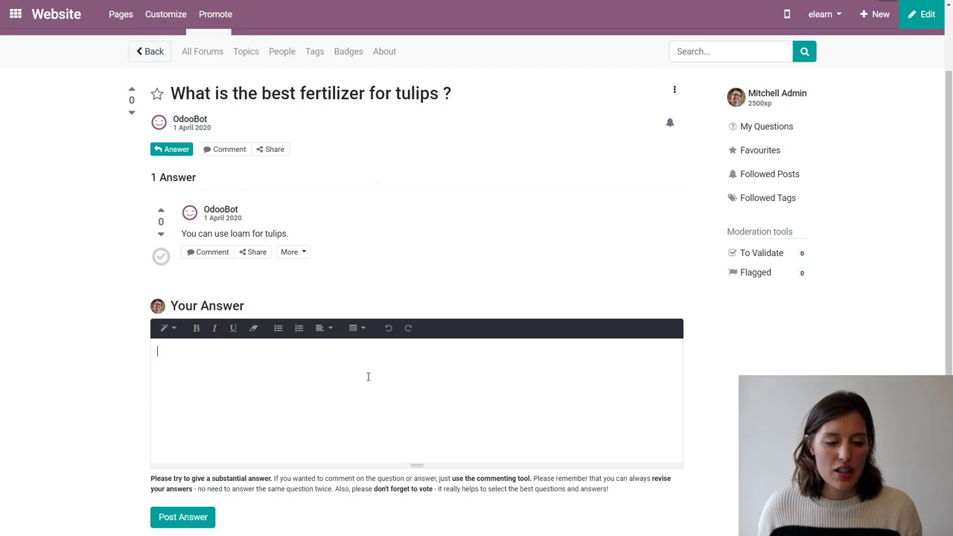
{"action": "type", "text": "giortuirt"}
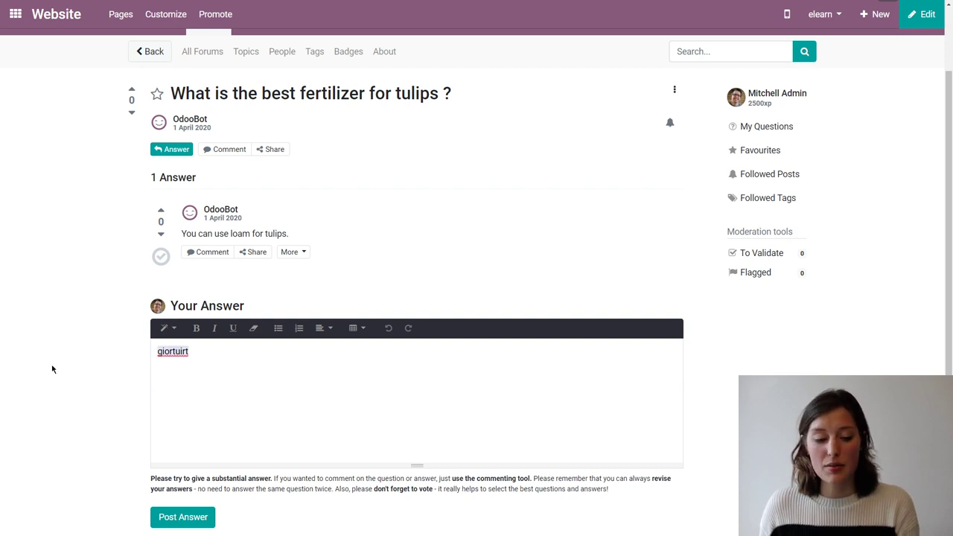
{"action": "key", "text": "ctrl+a"}
{"action": "key", "text": "BackSpace"}
{"action": "scroll", "coordinate": [498, 289], "scroll_direction": "up", "scroll_amount": 3}
{"action": "scroll", "coordinate": [514, 208], "scroll_direction": "down", "scroll_amount": 1}
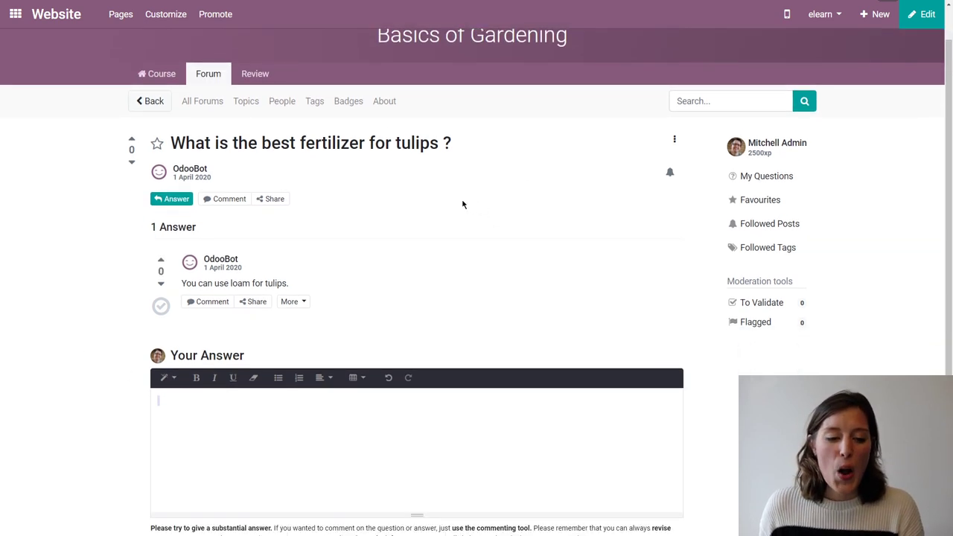
{"action": "scroll", "coordinate": [461, 204], "scroll_direction": "up", "scroll_amount": 1}
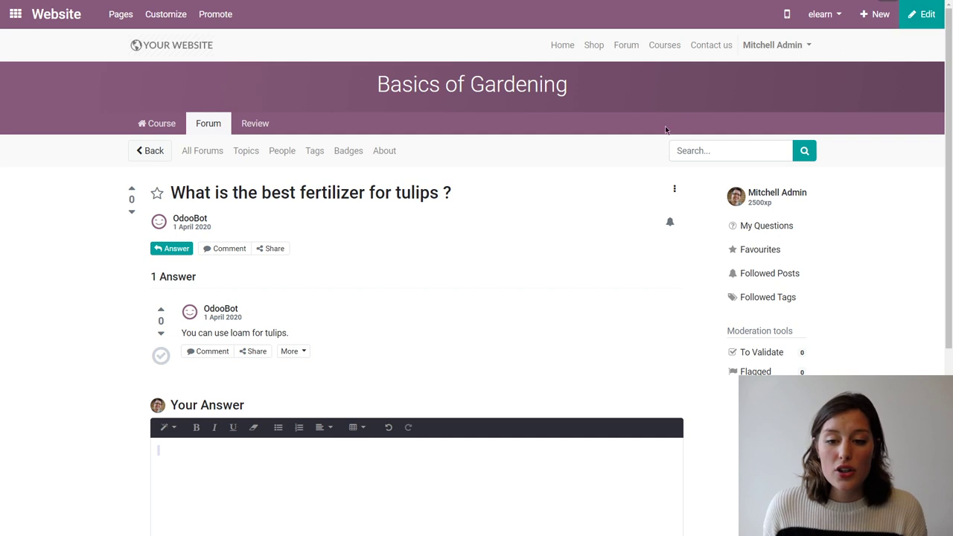
Return to the Basics of Gardening course page and open the course for editing in the backend
{"action": "left_click", "coordinate": [160, 124]}
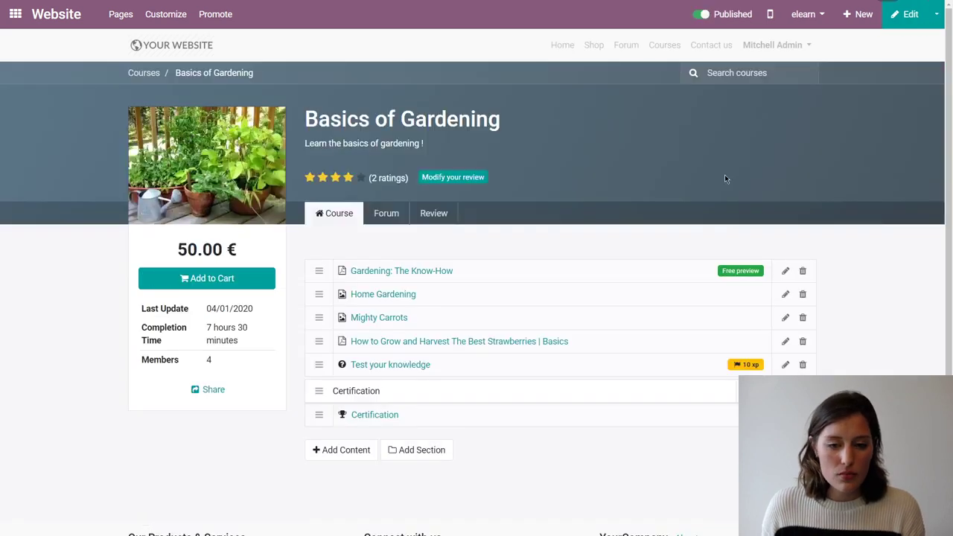
{"action": "left_click", "coordinate": [937, 14]}
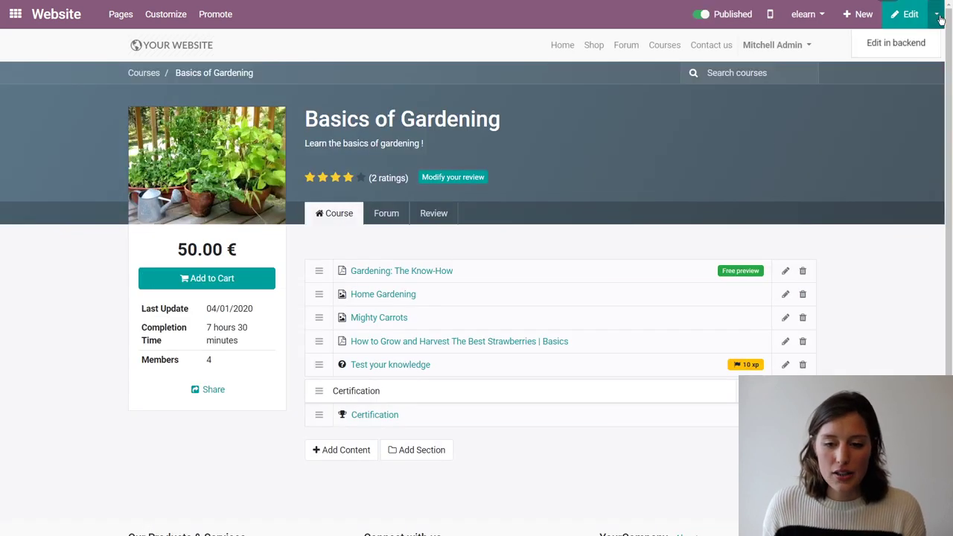
{"action": "left_click", "coordinate": [897, 42]}
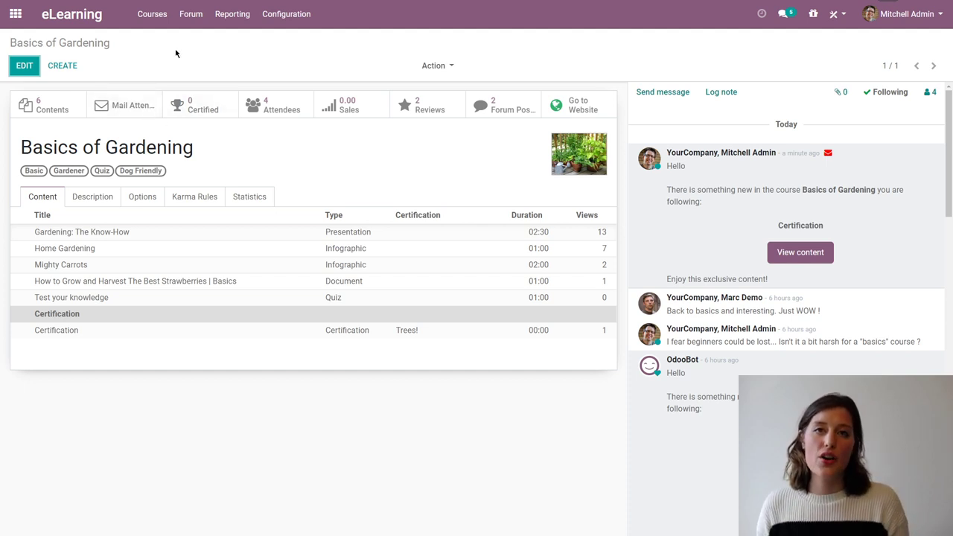
Start a mailing to the course attendees, look through the mail body templates and discard the mailing
{"action": "left_click", "coordinate": [155, 109]}
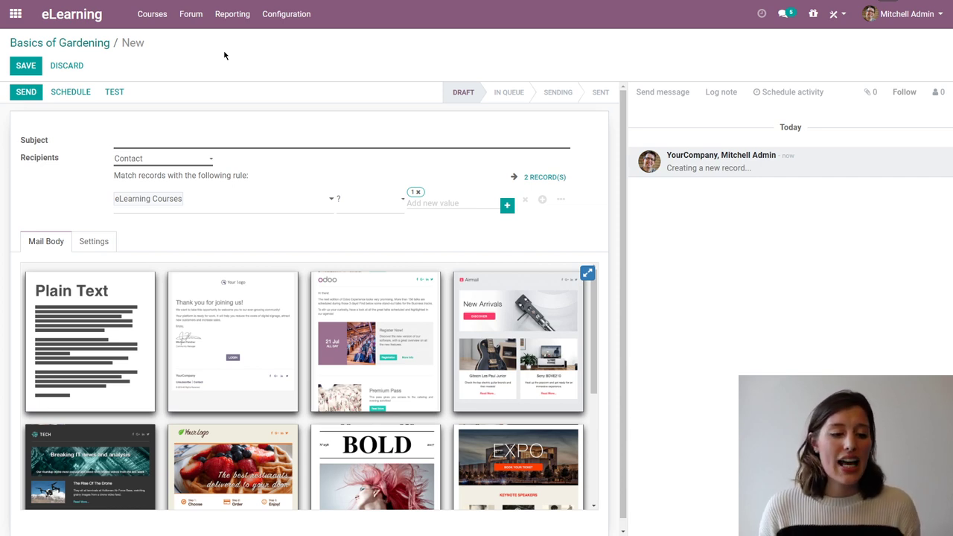
{"action": "scroll", "coordinate": [289, 431], "scroll_direction": "down", "scroll_amount": 3}
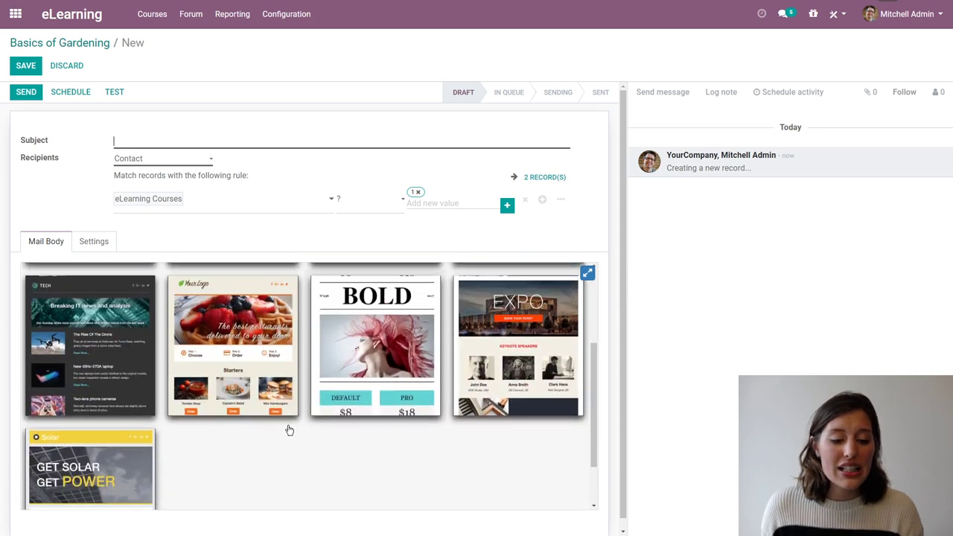
{"action": "scroll", "coordinate": [289, 430], "scroll_direction": "up", "scroll_amount": 3}
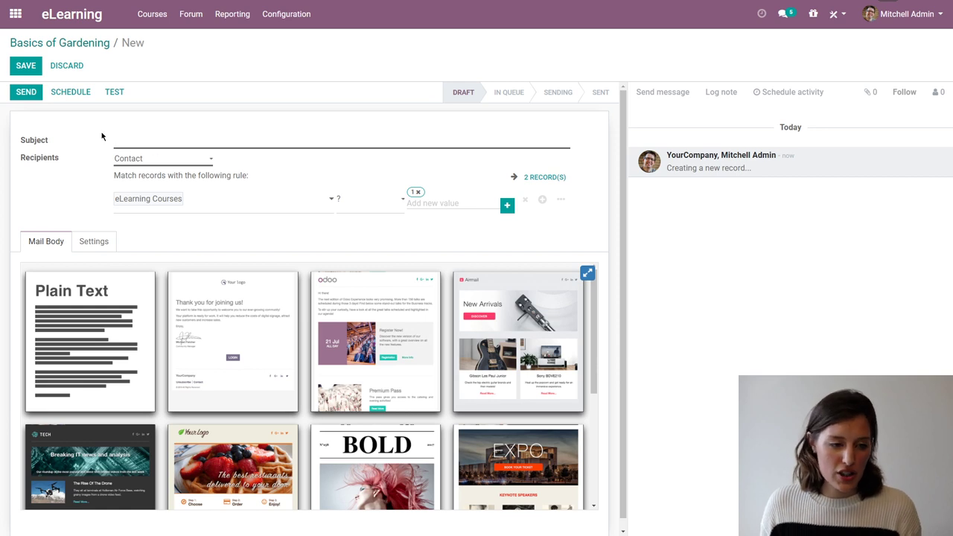
{"action": "left_click", "coordinate": [71, 65]}
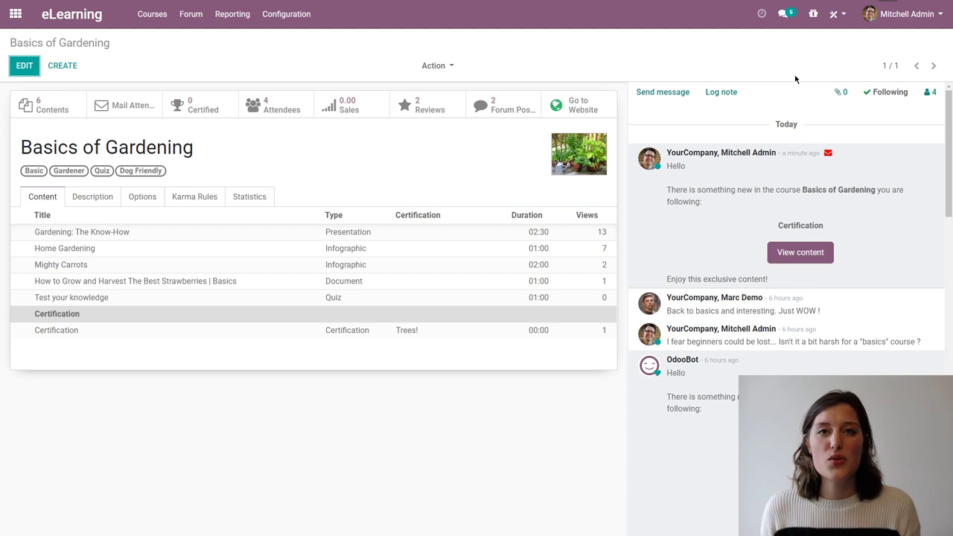
Start a message to the Basics of Gardening followers, check the follower list and write "Hi ! New content available" without sending it
{"action": "left_click", "coordinate": [678, 96]}
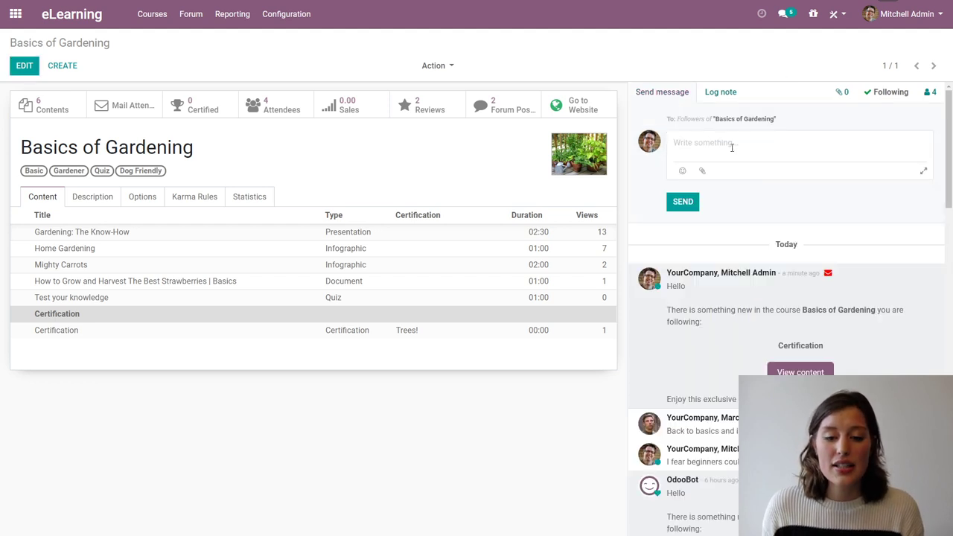
{"action": "left_click", "coordinate": [931, 93]}
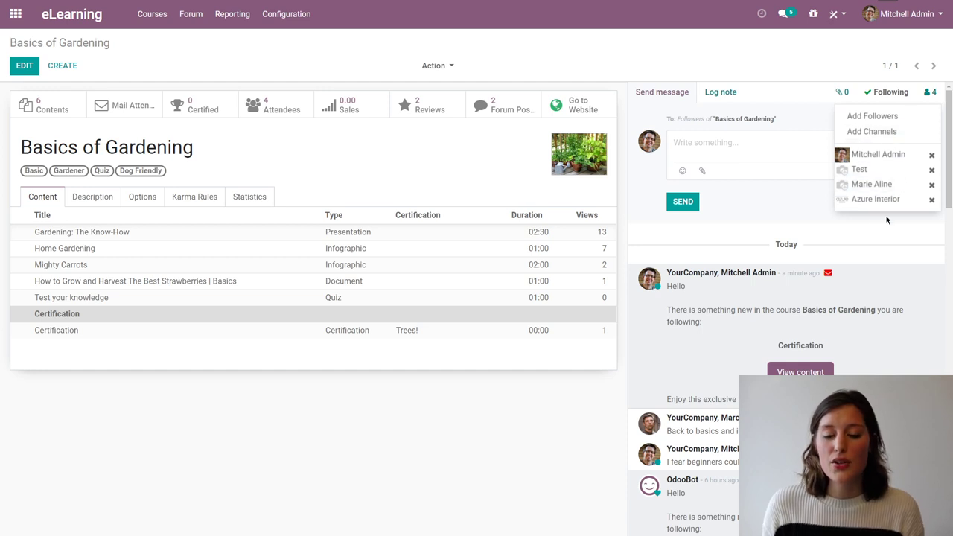
{"action": "left_click", "coordinate": [768, 157]}
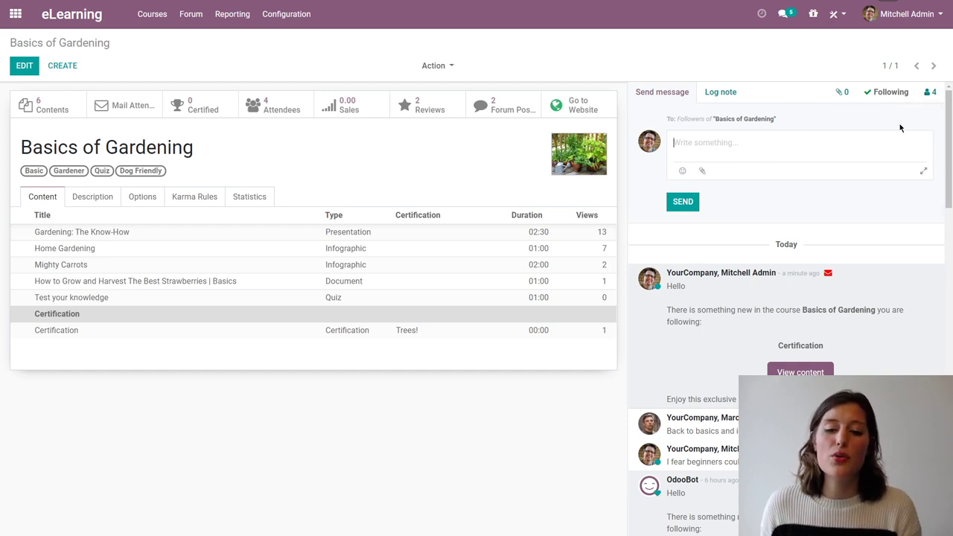
{"action": "left_click", "coordinate": [929, 92]}
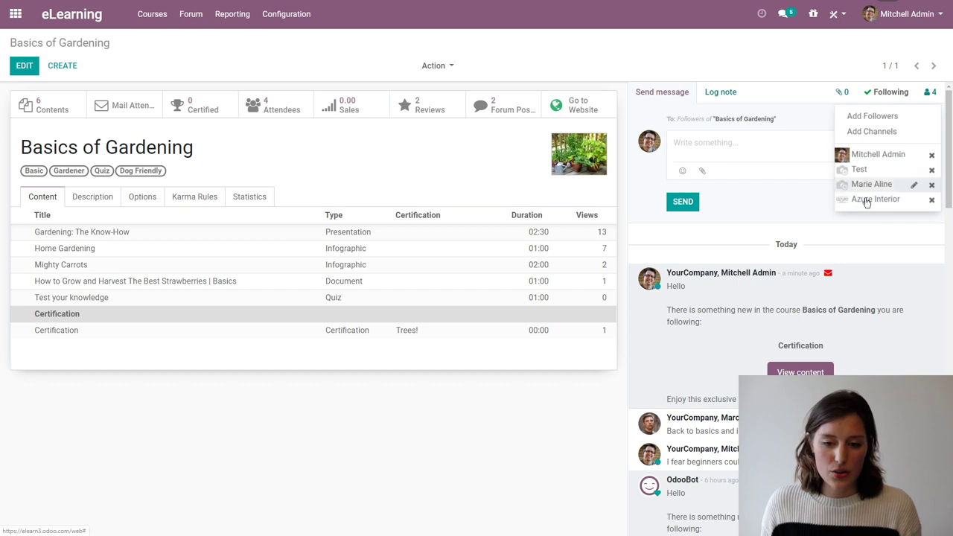
{"action": "left_click", "coordinate": [747, 160]}
{"action": "type", "text": "Hi"}
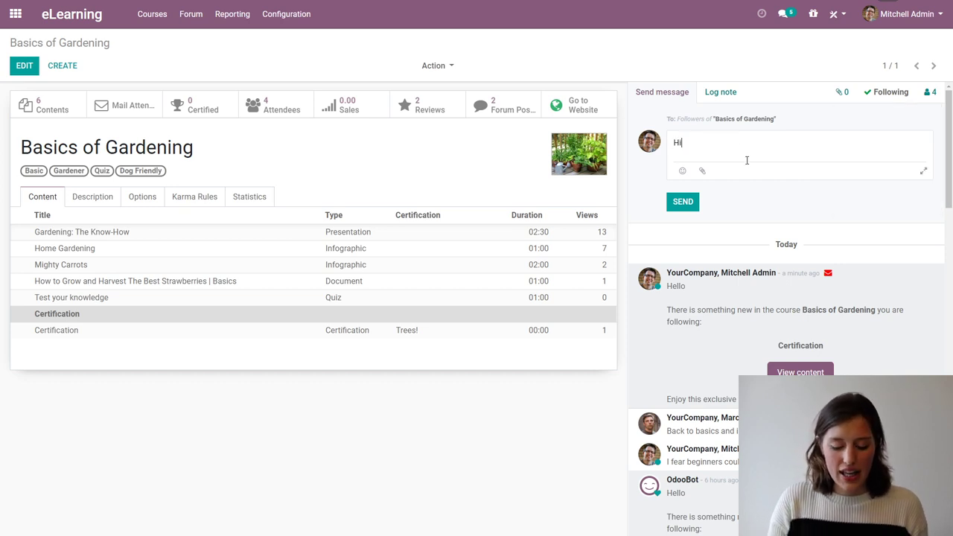
{"action": "type", "text": " ! New"}
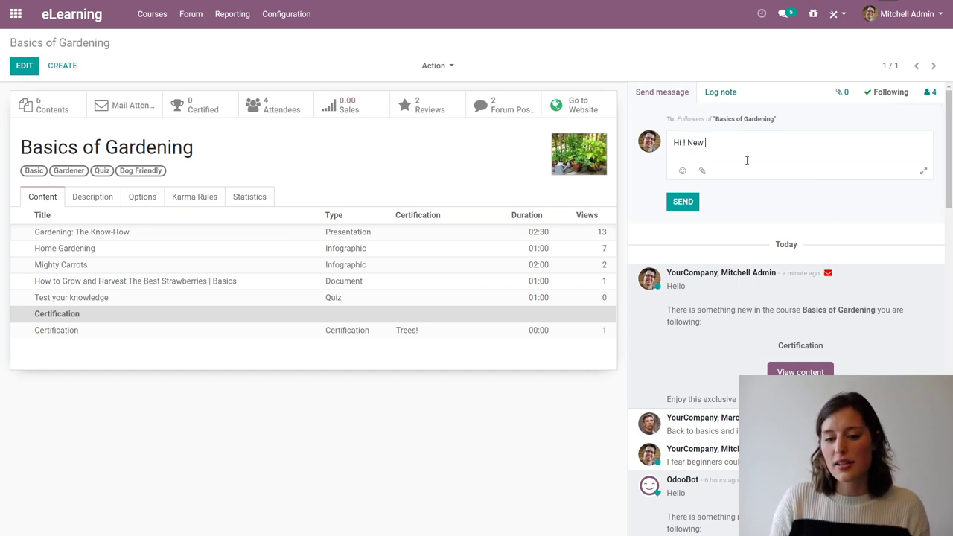
{"action": "type", "text": " content available"}
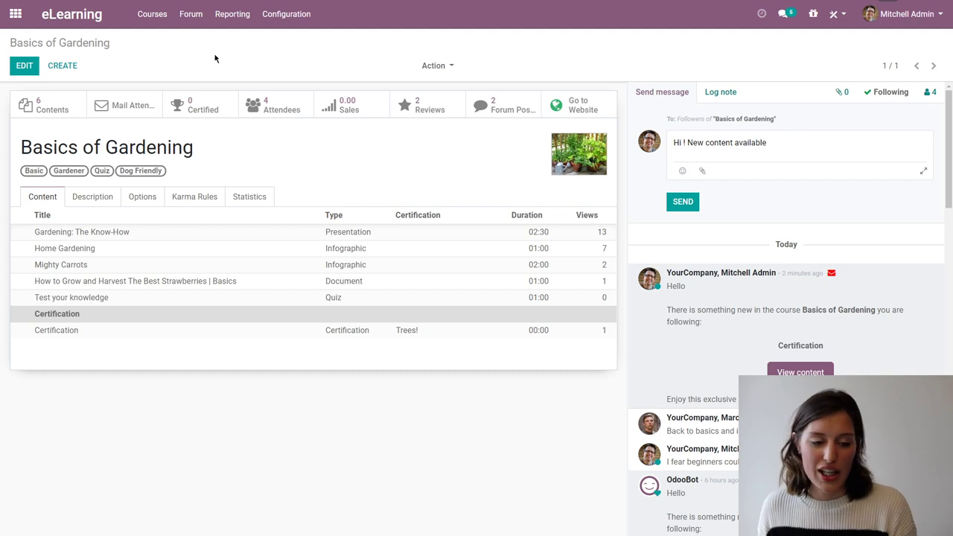
Open the MyCompany Vendor Certification from the certifications overview, list its certified participants and open the first participation's detailed answers
{"action": "left_click", "coordinate": [166, 19]}
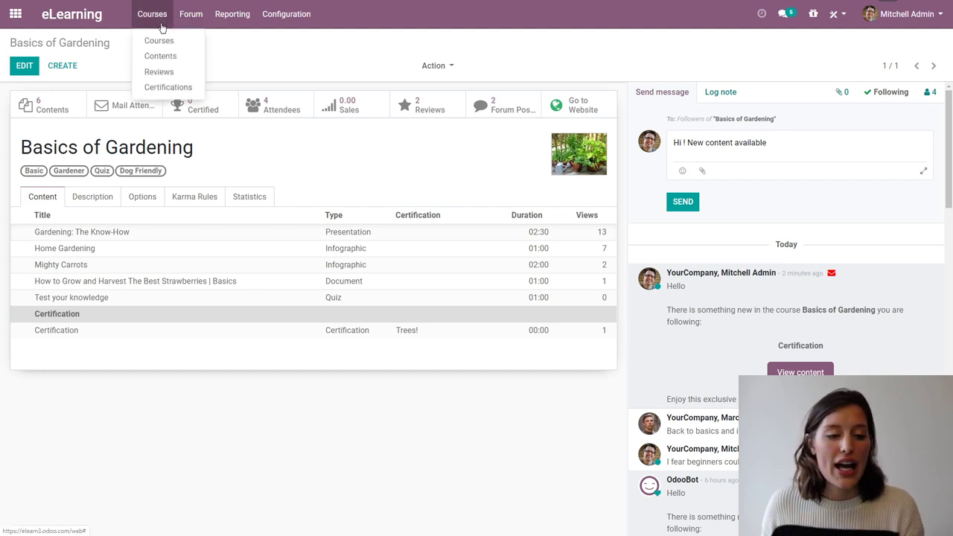
{"action": "left_click", "coordinate": [183, 93]}
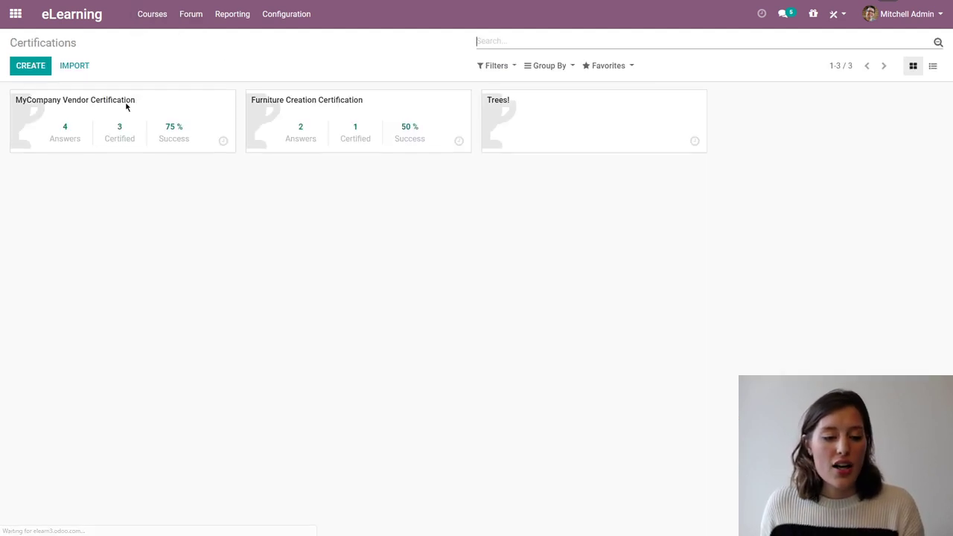
{"action": "left_click", "coordinate": [119, 102]}
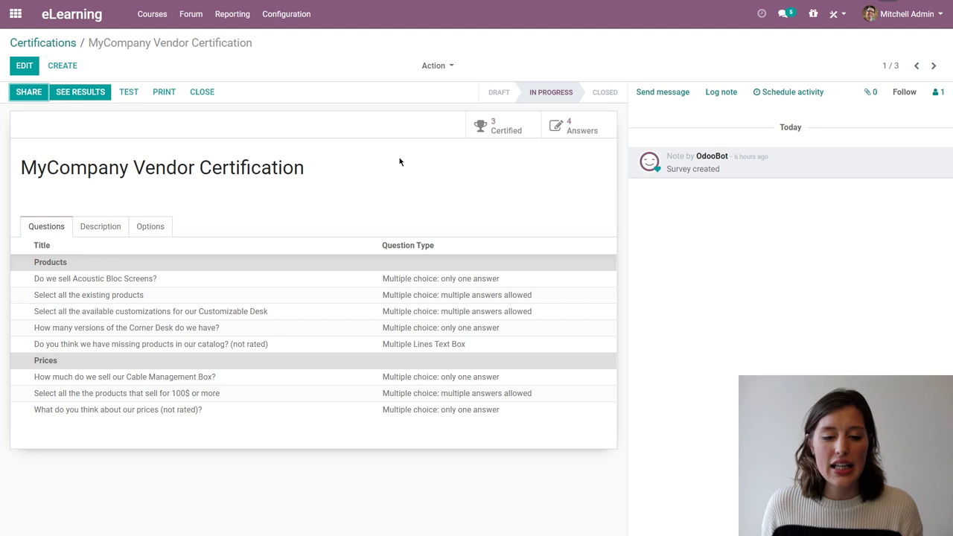
{"action": "left_click", "coordinate": [523, 132]}
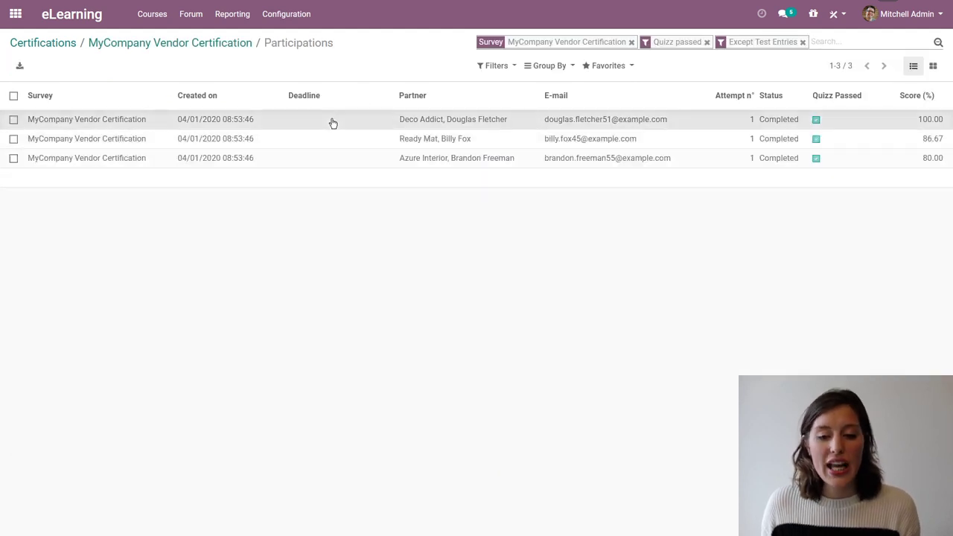
{"action": "left_click", "coordinate": [331, 122]}
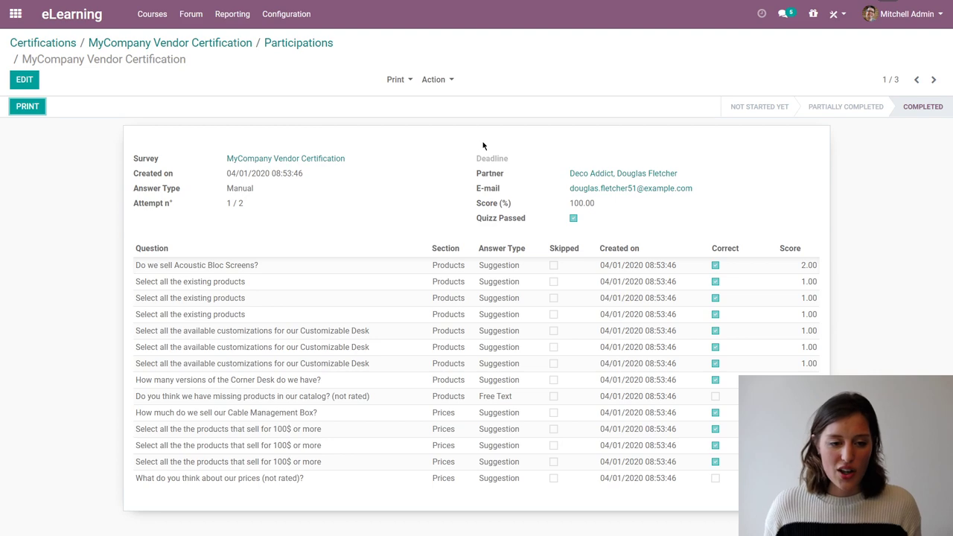
Switch to the full-screen slide presentation and advance from the learning objectives to the closing contact slide
{"action": "key", "text": "super+Tab"}
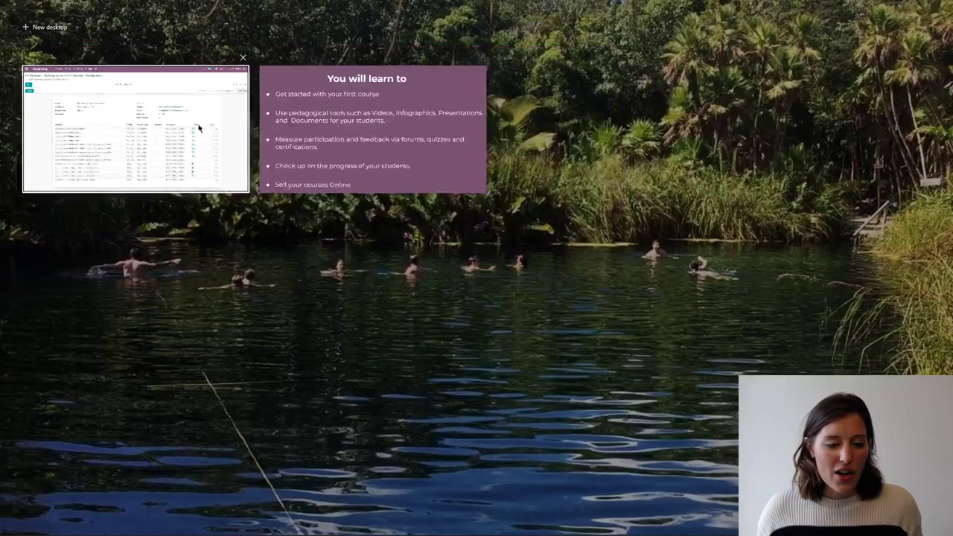
{"action": "left_click", "coordinate": [317, 127]}
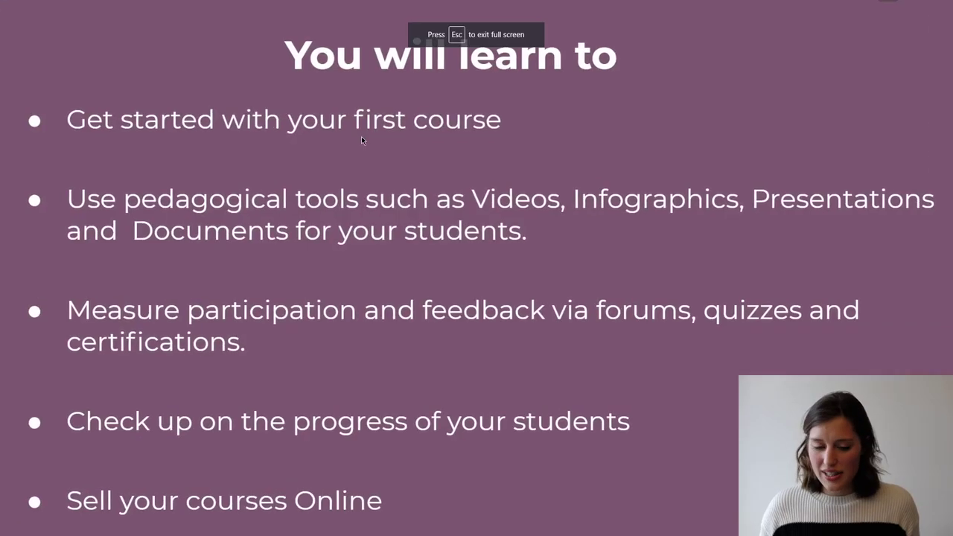
{"action": "left_click", "coordinate": [362, 136]}
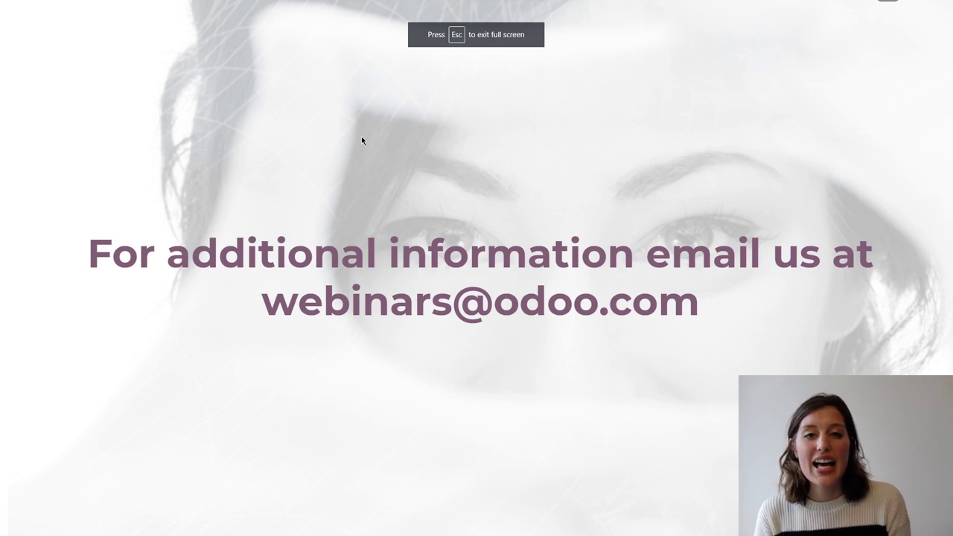